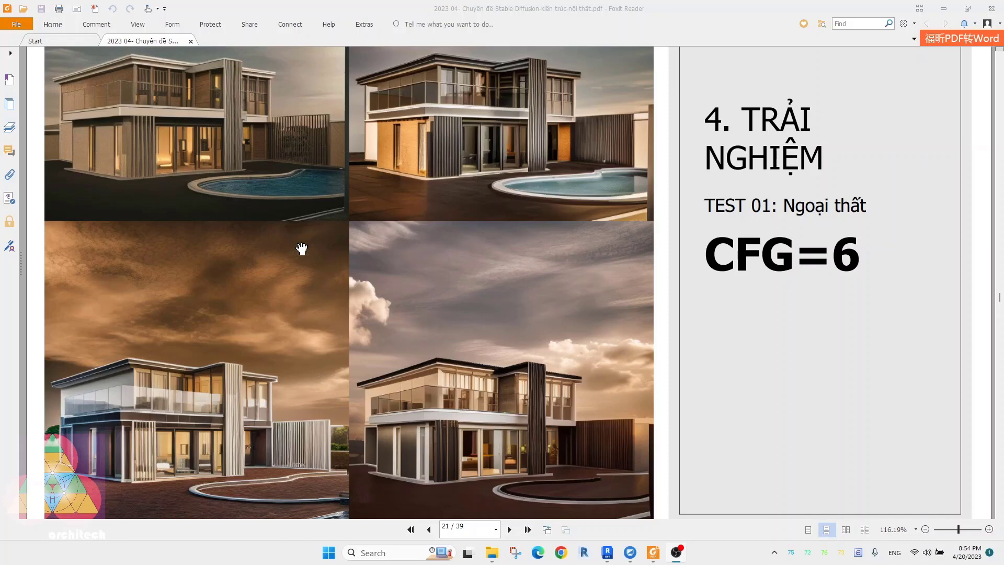
# - Drag the PDF back from page 21 to page 19 to frame the house sketch and TEST 01 heading
pyautogui.moveTo(321, 160); pyautogui.dragTo(350, 347)
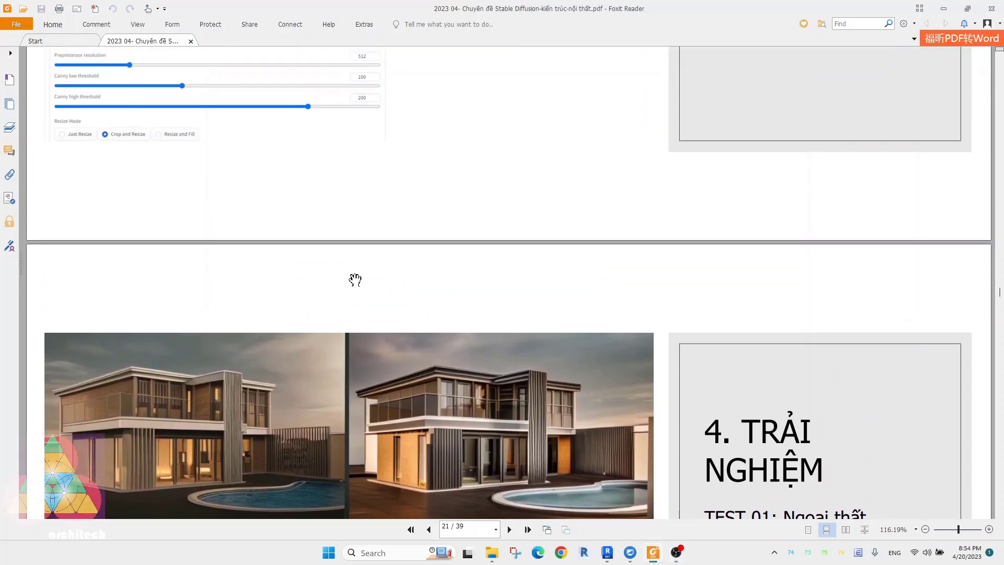
pyautogui.moveTo(354, 280)
pyautogui.mouseDown()
pyautogui.moveTo(376, 417)
pyautogui.moveTo(376, 502)
pyautogui.mouseUp()
pyautogui.moveTo(388, 217); pyautogui.dragTo(384, 517)
pyautogui.moveTo(377, 167); pyautogui.dragTo(372, 360)
pyautogui.moveTo(355, 219); pyautogui.dragTo(356, 275)
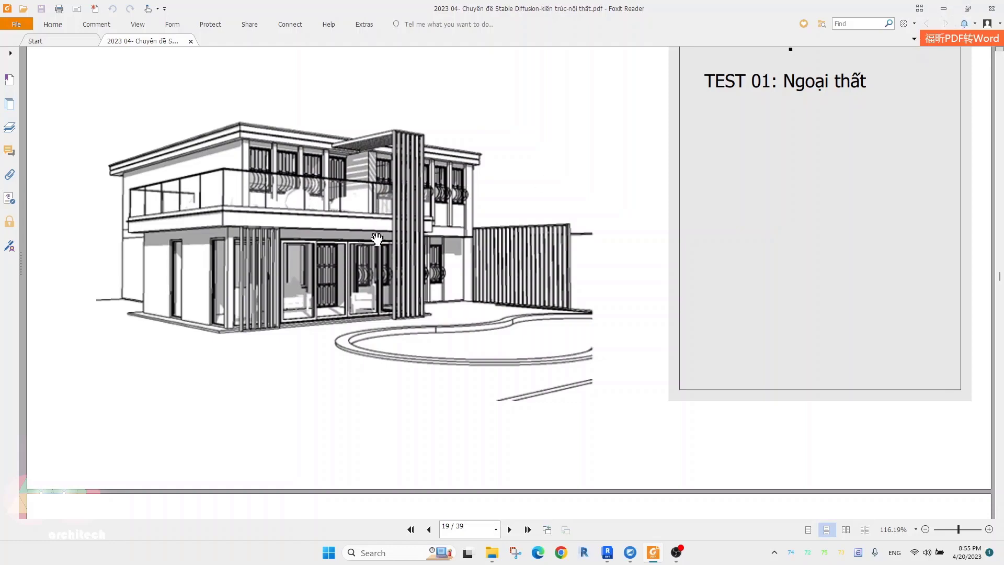
# - Scroll from the page 19 sketch past the page 20 ControlNet settings to the CFG=6 renders
pyautogui.moveTo(374, 259)
pyautogui.mouseDown()
pyautogui.moveTo(370, 234)
pyautogui.moveTo(380, 275)
pyautogui.mouseUp()
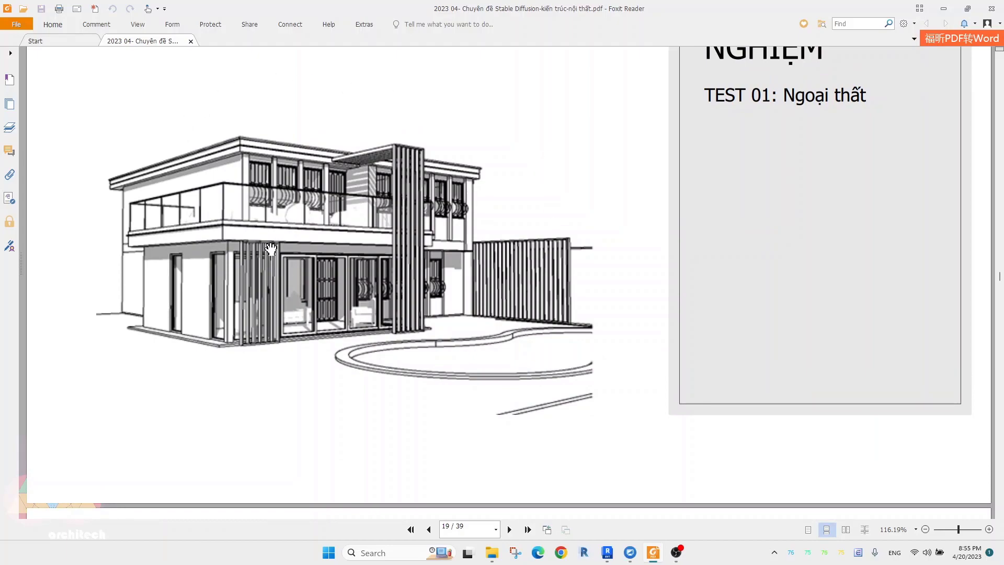
pyautogui.scroll(-5, 333, 289)
pyautogui.scroll(-4, 333, 288)
pyautogui.scroll(-3, 341, 273)
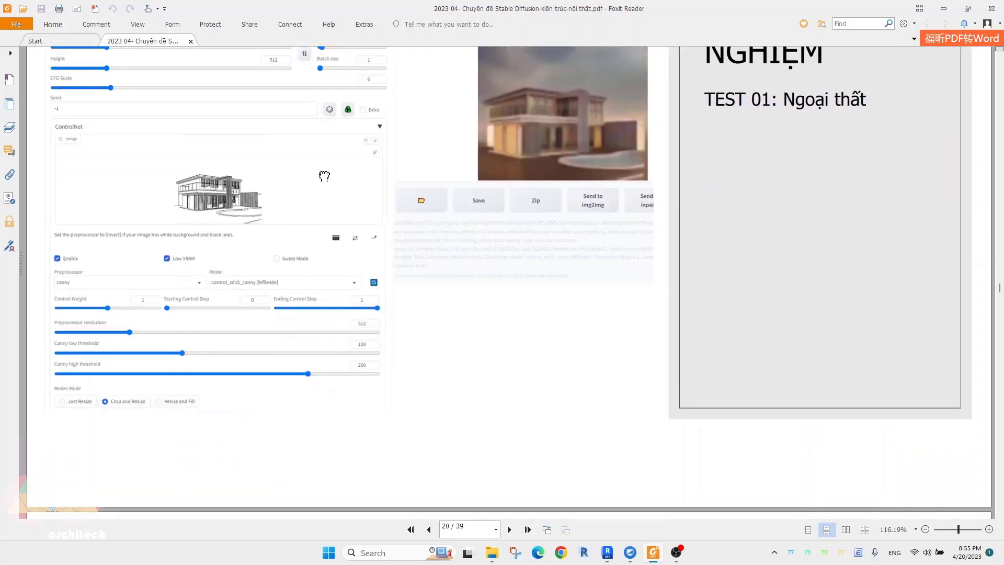
pyautogui.scroll(-3, 334, 230)
pyautogui.scroll(-3, 343, 298)
pyautogui.scroll(-3, 334, 253)
pyautogui.scroll(-2, 332, 226)
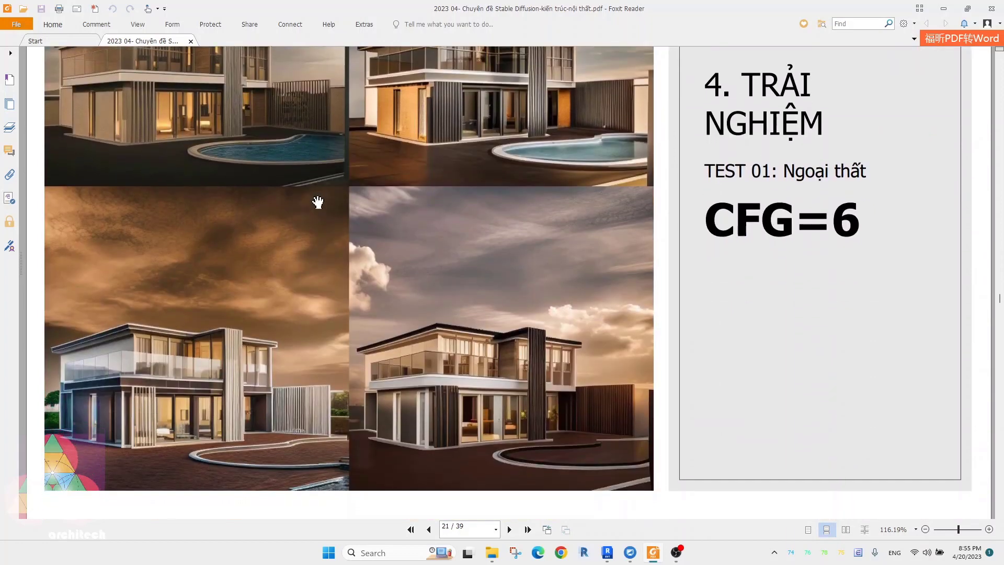
pyautogui.moveTo(321, 186)
pyautogui.mouseDown()
pyautogui.moveTo(324, 229)
pyautogui.moveTo(321, 221)
pyautogui.mouseUp()
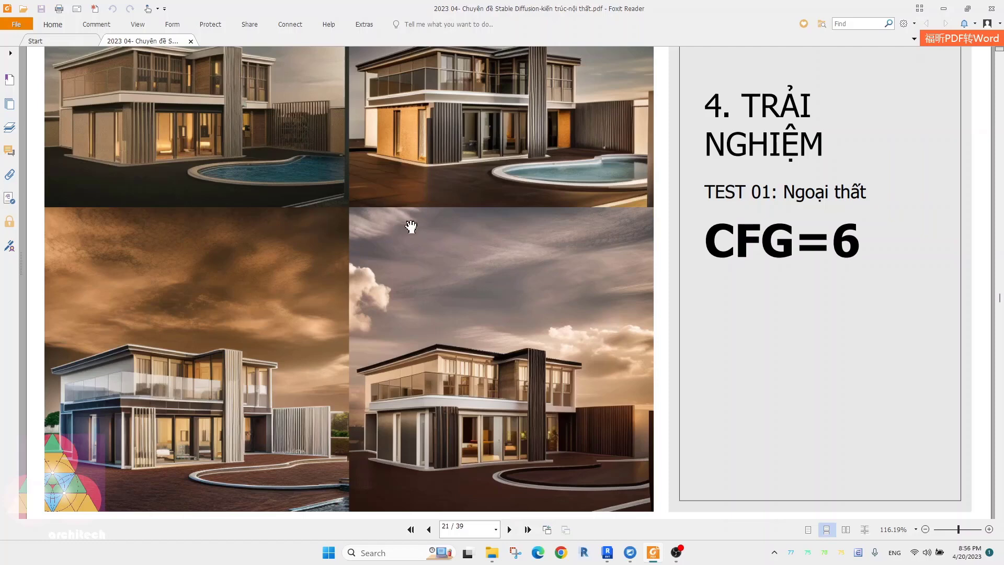
# - Switch to the Revit house model, orbit it to a new angle and zoom in
pyautogui.click(608, 554)
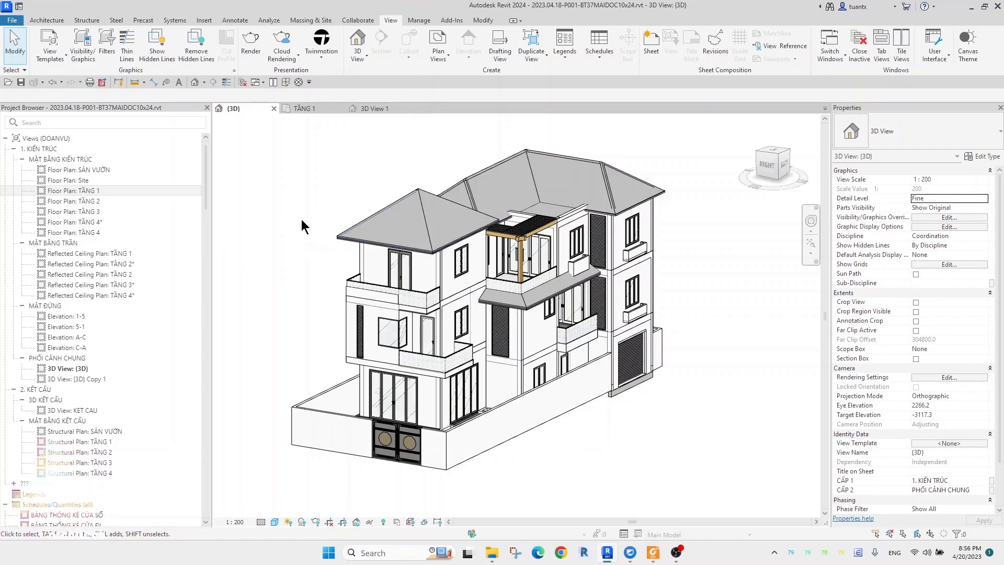
pyautogui.moveTo(299, 236)
pyautogui.mouseDown()
pyautogui.moveTo(423, 331)
pyautogui.moveTo(411, 293)
pyautogui.mouseUp()
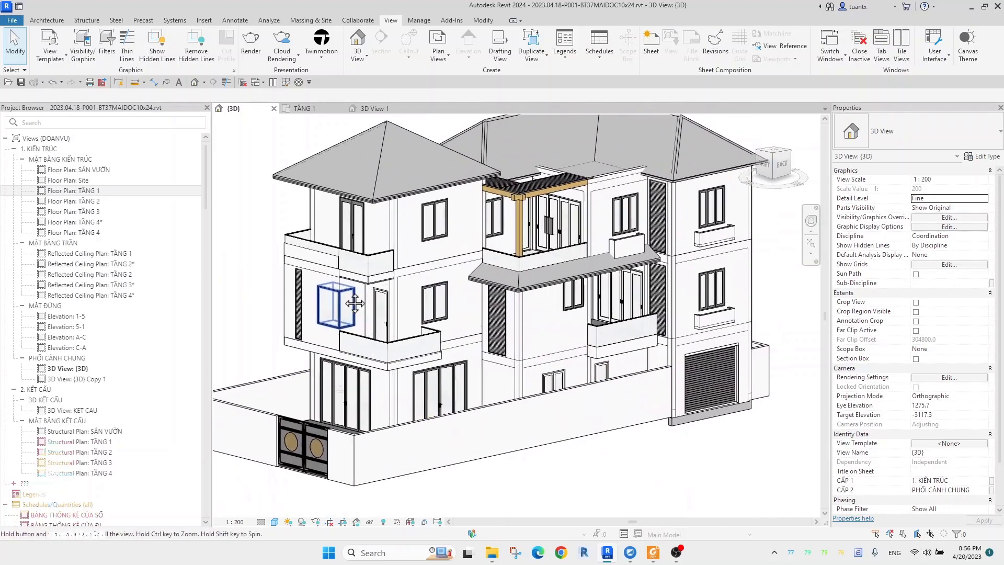
pyautogui.scroll(3, 312, 277)
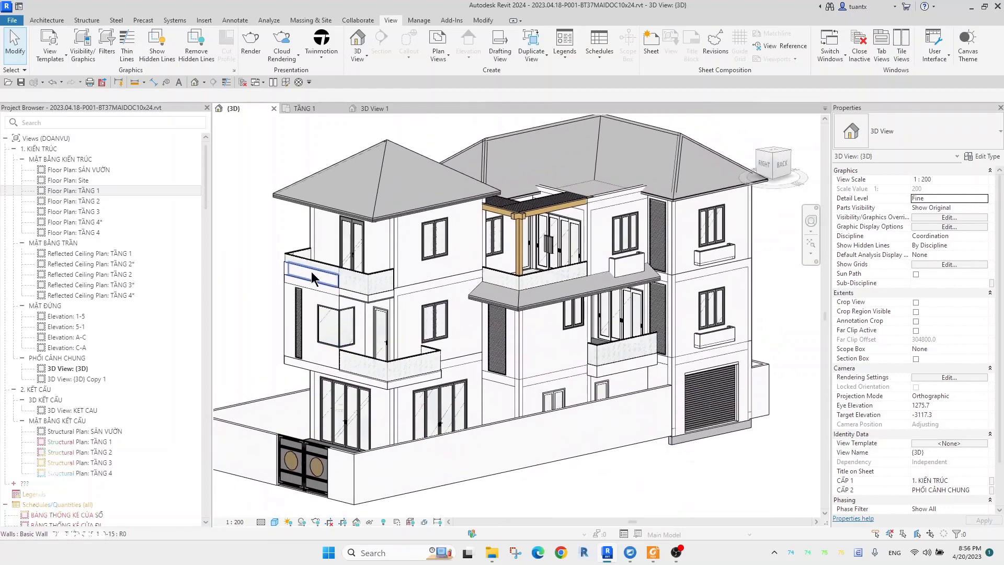
pyautogui.scroll(-3, 308, 277)
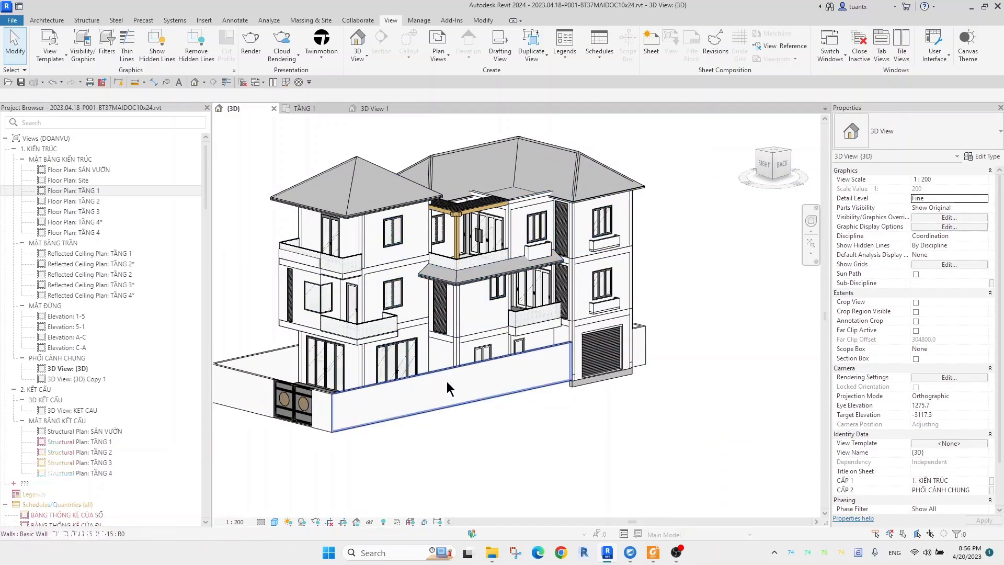
pyautogui.scroll(1, 499, 417)
pyautogui.scroll(1, 418, 387)
pyautogui.scroll(1, 410, 379)
pyautogui.scroll(1, 410, 379)
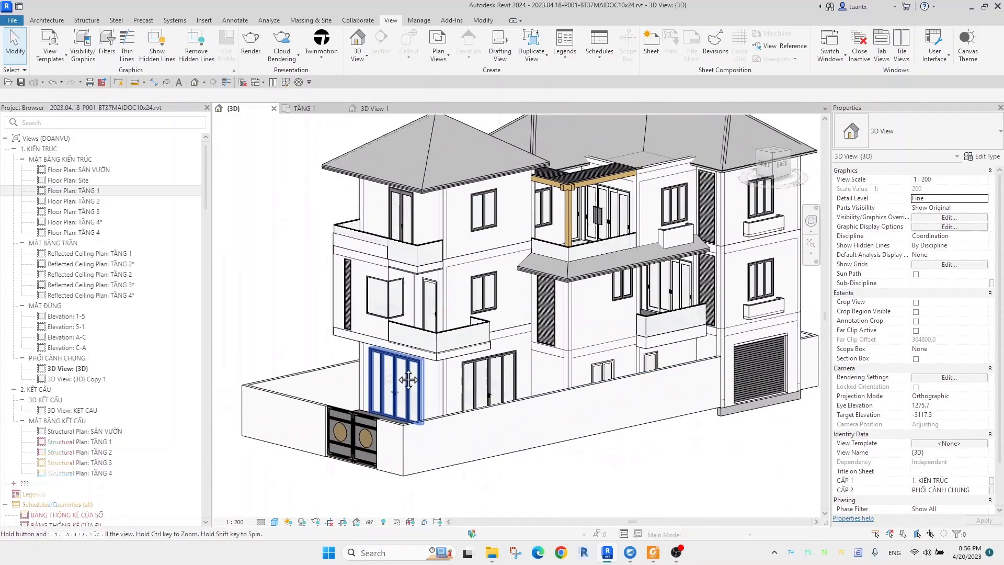
pyautogui.scroll(1, 418, 375)
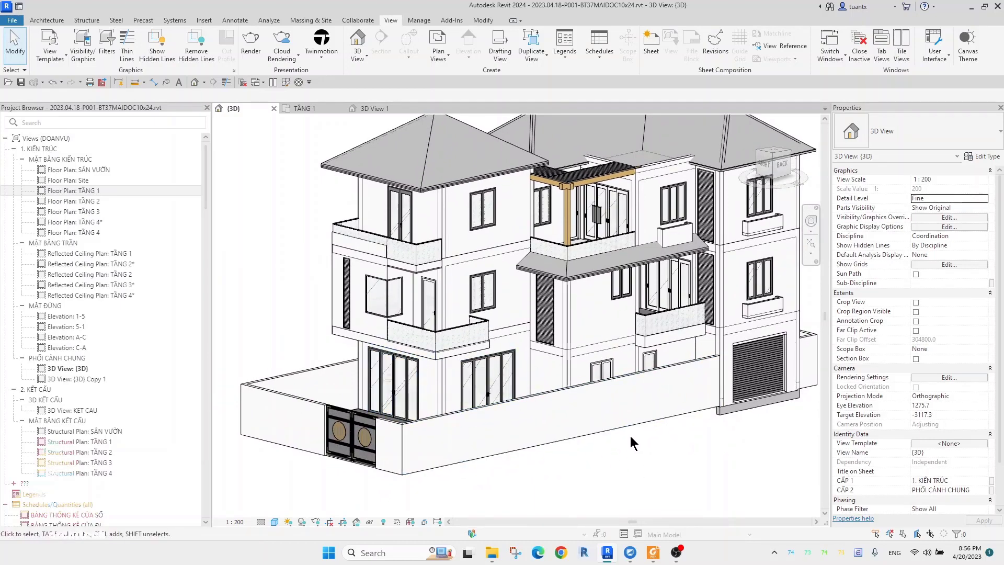
# - Pan and orbit to a wider front view of the house, then switch to 3D View 1
pyautogui.moveTo(632, 455); pyautogui.dragTo(597, 454)
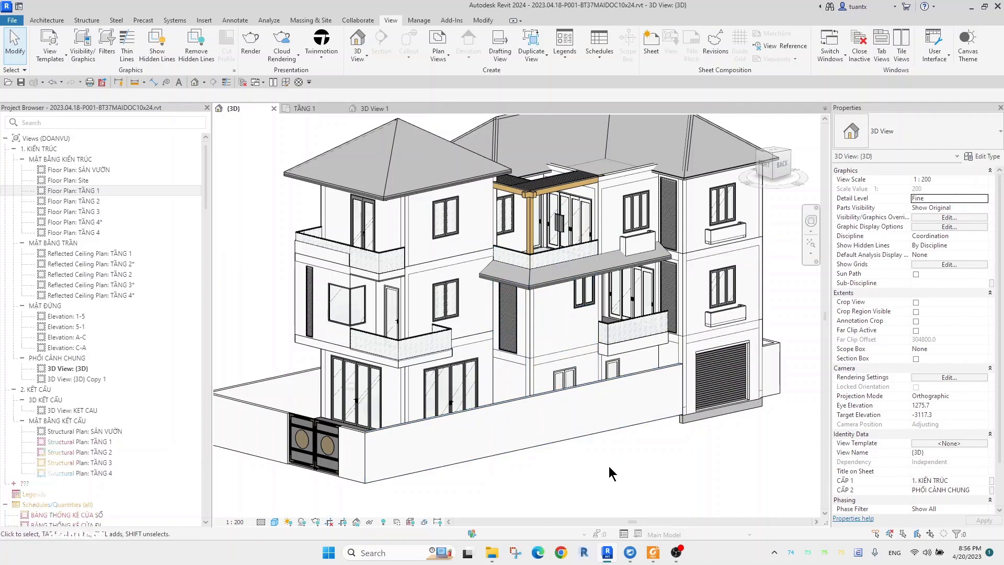
pyautogui.scroll(-2, 608, 465)
pyautogui.moveTo(587, 455); pyautogui.dragTo(568, 451)
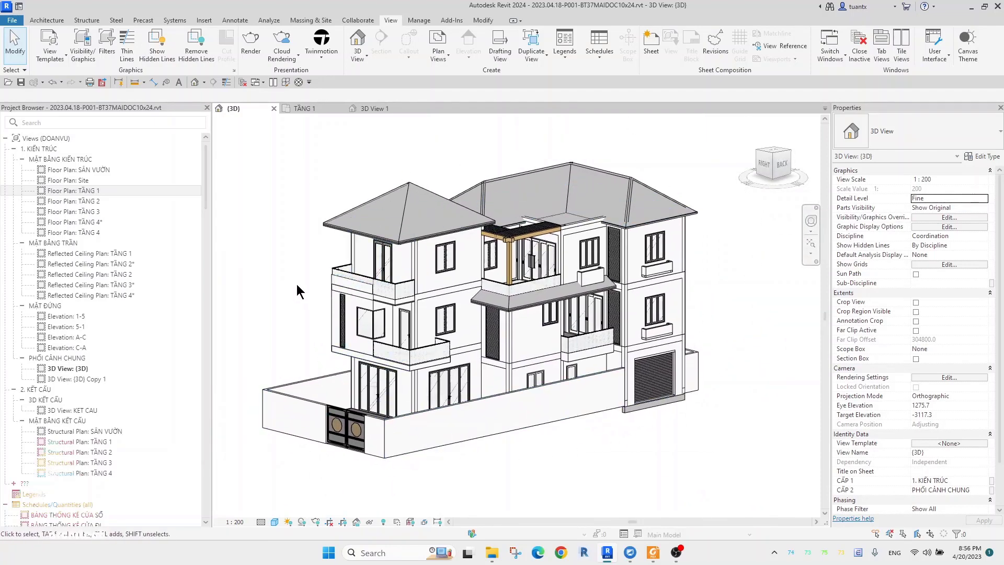
pyautogui.scroll(2, 413, 290)
pyautogui.moveTo(413, 290); pyautogui.dragTo(441, 347)
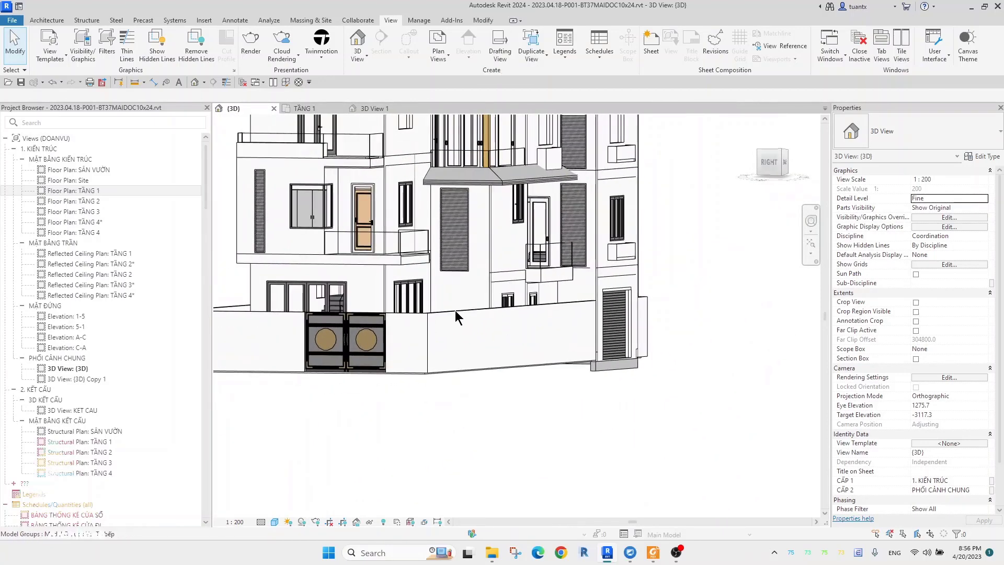
pyautogui.moveTo(484, 363)
pyautogui.mouseDown()
pyautogui.moveTo(506, 365)
pyautogui.moveTo(500, 361)
pyautogui.mouseUp()
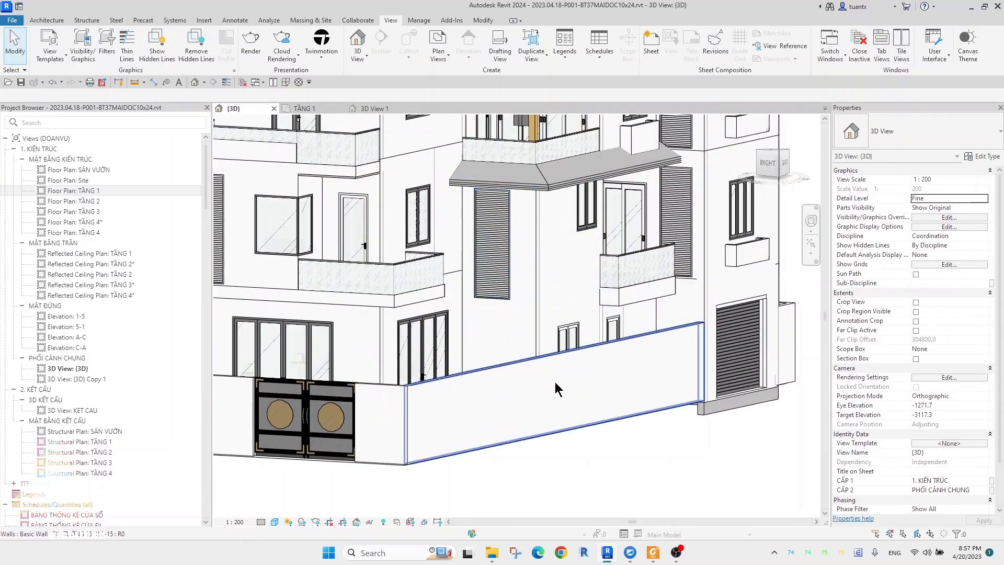
pyautogui.moveTo(554, 381)
pyautogui.mouseDown()
pyautogui.moveTo(549, 401)
pyautogui.moveTo(568, 408)
pyautogui.mouseUp()
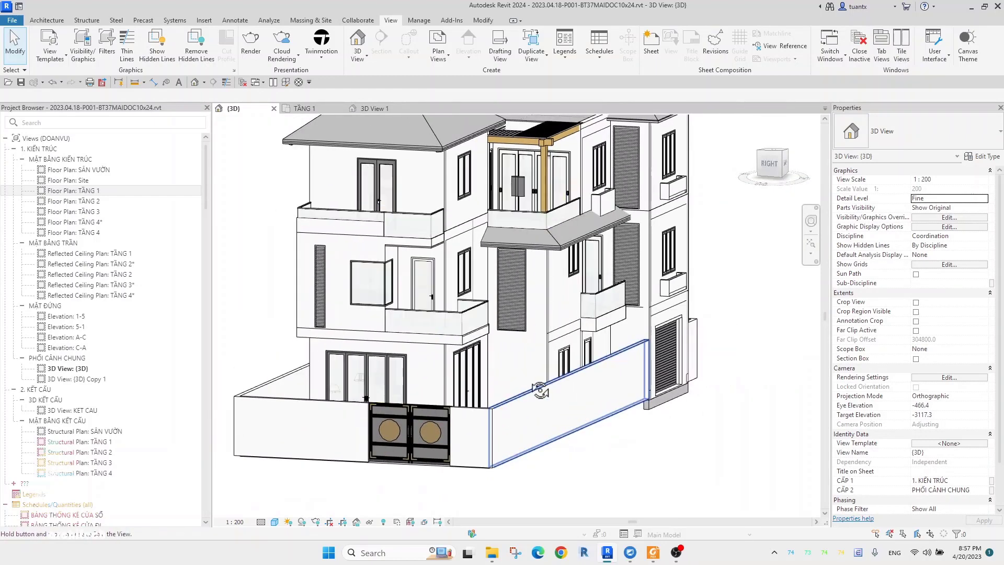
pyautogui.click(367, 108)
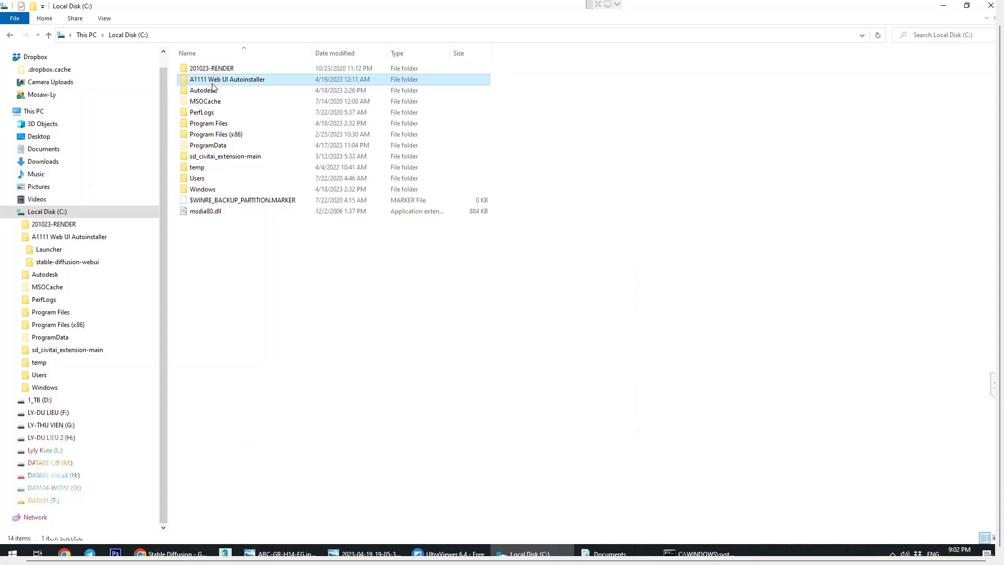
pyautogui.moveTo(227, 79)
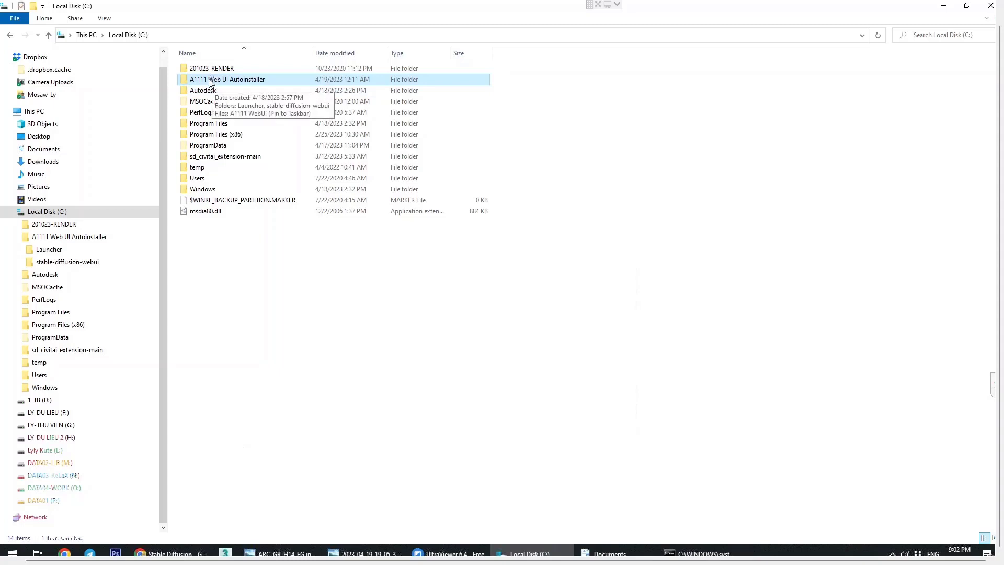
# - Open A1111 Web UI Autoinstaller > stable-diffusion-webui and bring the running cmd.exe console forward
pyautogui.doubleClick(209, 79)
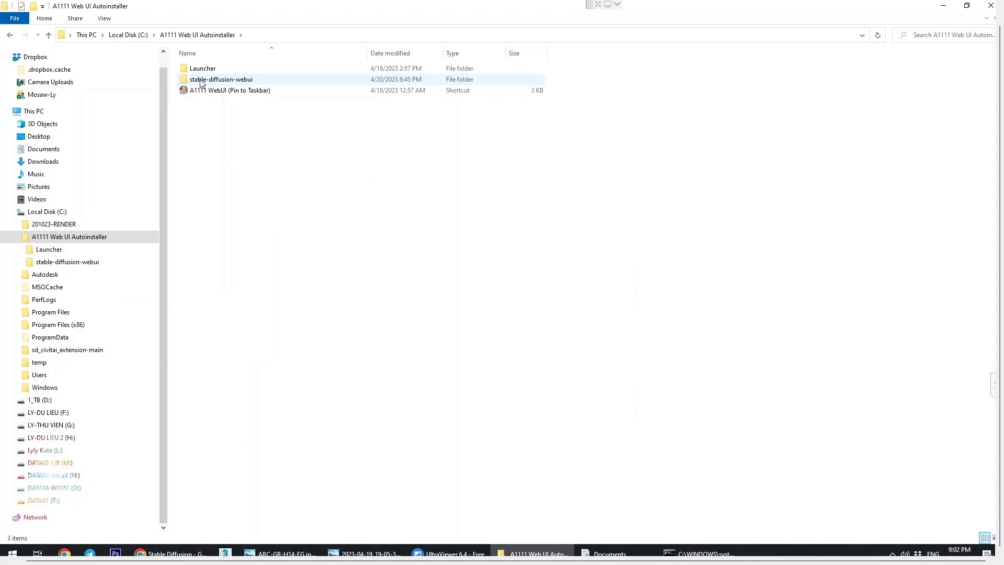
pyautogui.doubleClick(200, 79)
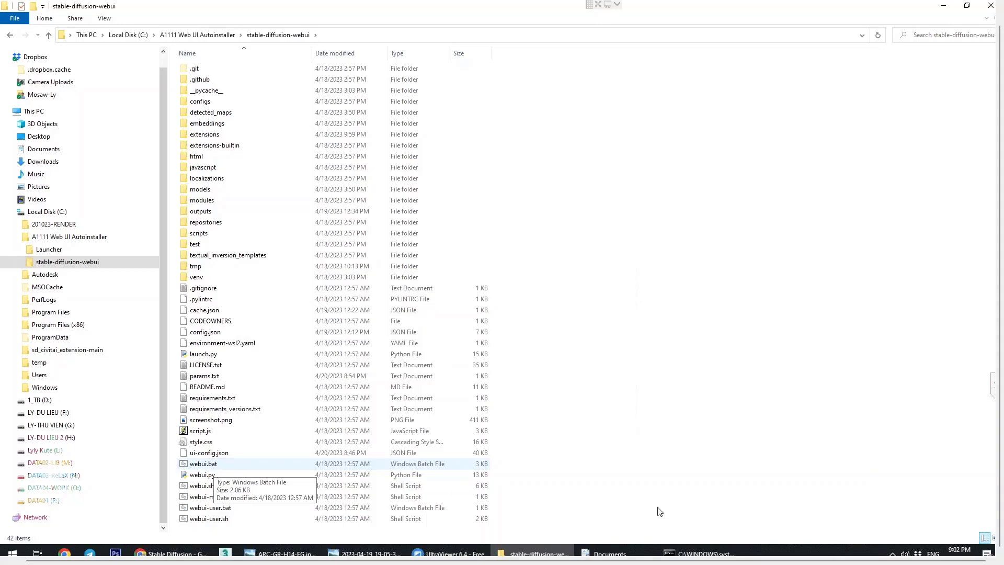
pyautogui.click(711, 554)
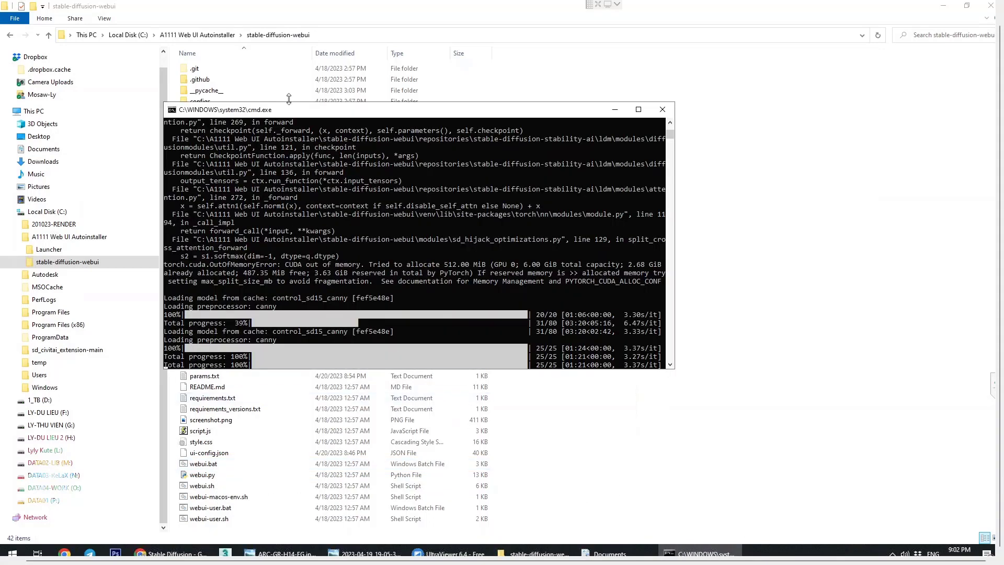
pyautogui.moveTo(294, 110); pyautogui.dragTo(302, 97)
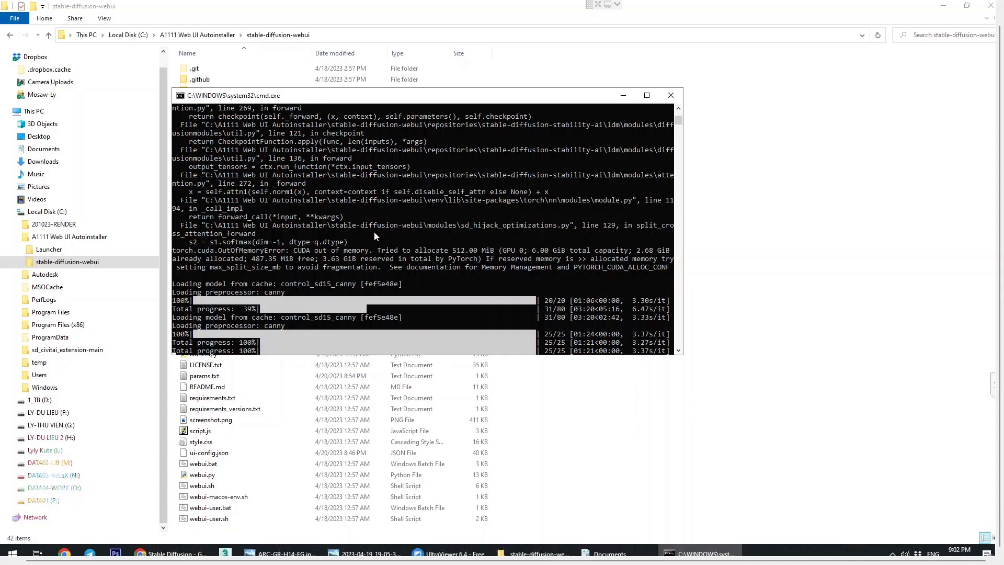
pyautogui.scroll(1, 374, 231)
pyautogui.scroll(2, 374, 236)
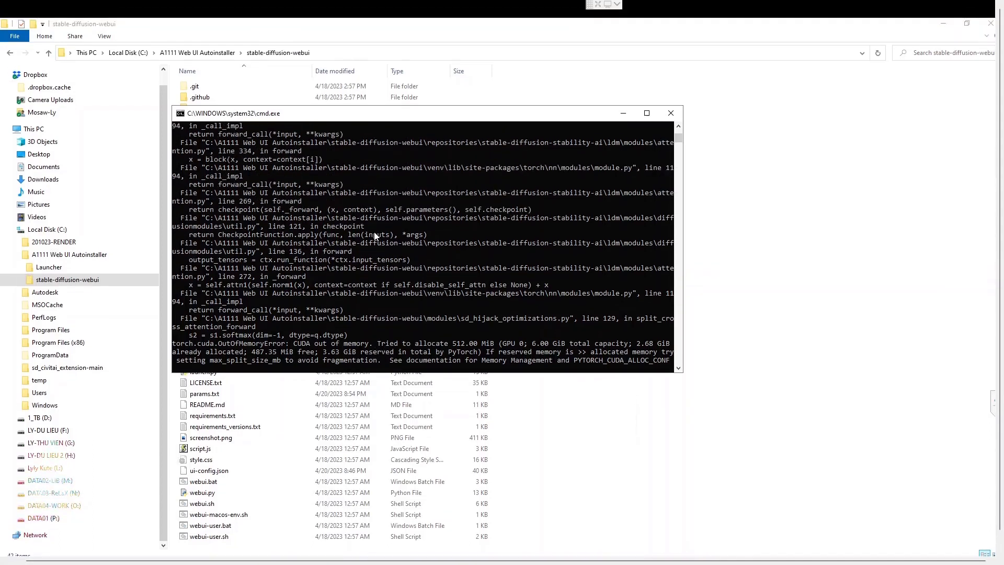
pyautogui.scroll(-2, 374, 235)
pyautogui.scroll(-2, 374, 236)
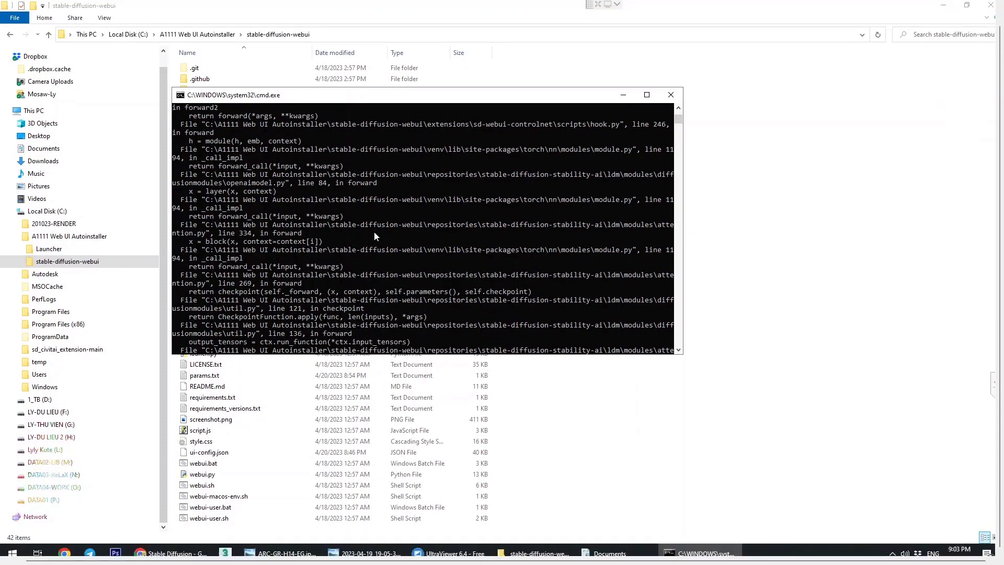
pyautogui.scroll(-2, 374, 236)
pyautogui.scroll(3, 375, 236)
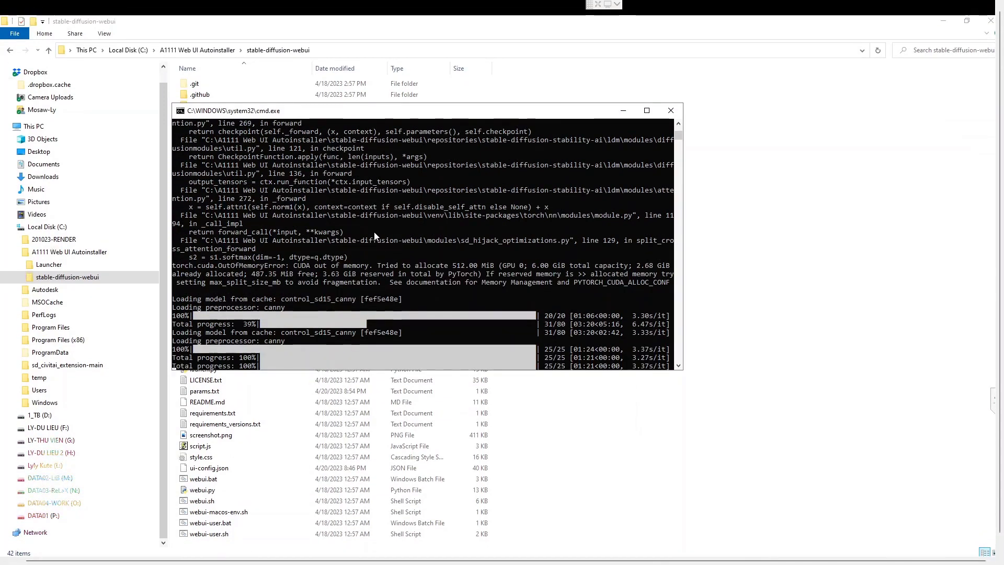
pyautogui.scroll(2, 375, 235)
pyautogui.scroll(1, 375, 236)
pyautogui.scroll(2, 374, 235)
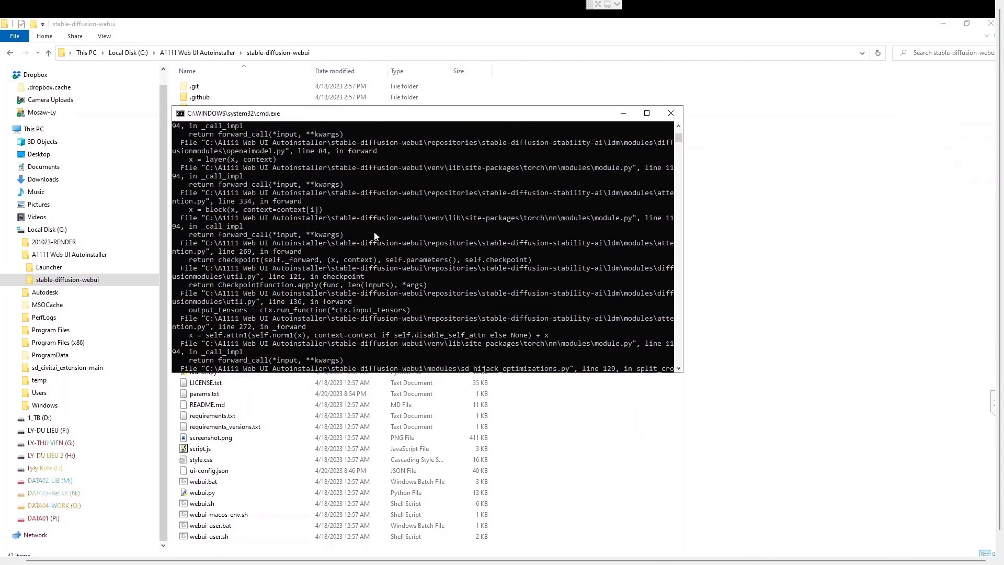
pyautogui.scroll(1, 374, 236)
pyautogui.scroll(2, 374, 236)
pyautogui.scroll(2, 374, 236)
pyautogui.scroll(1, 374, 236)
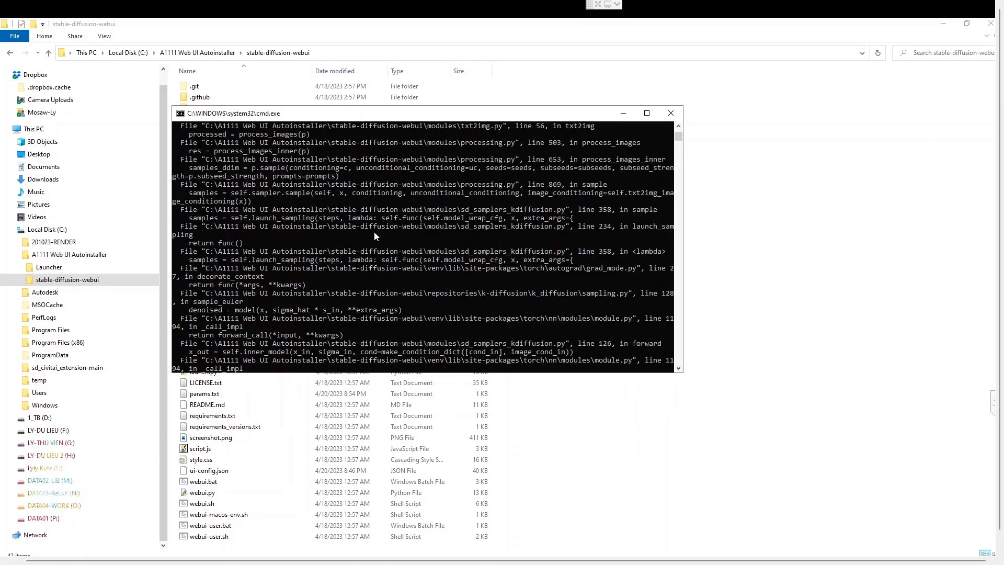
pyautogui.scroll(6, 374, 236)
pyautogui.scroll(5, 375, 236)
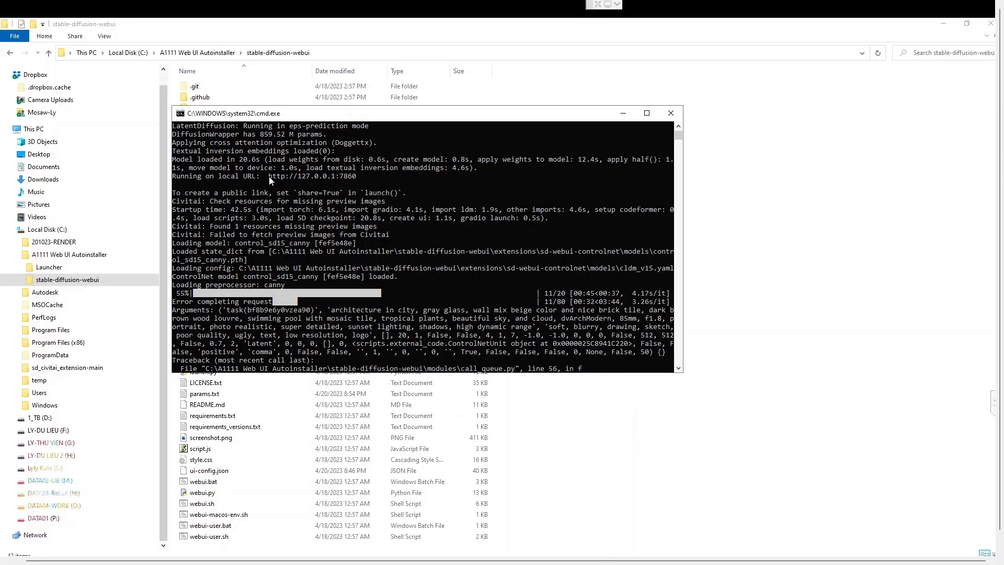
pyautogui.moveTo(268, 177); pyautogui.dragTo(359, 180)
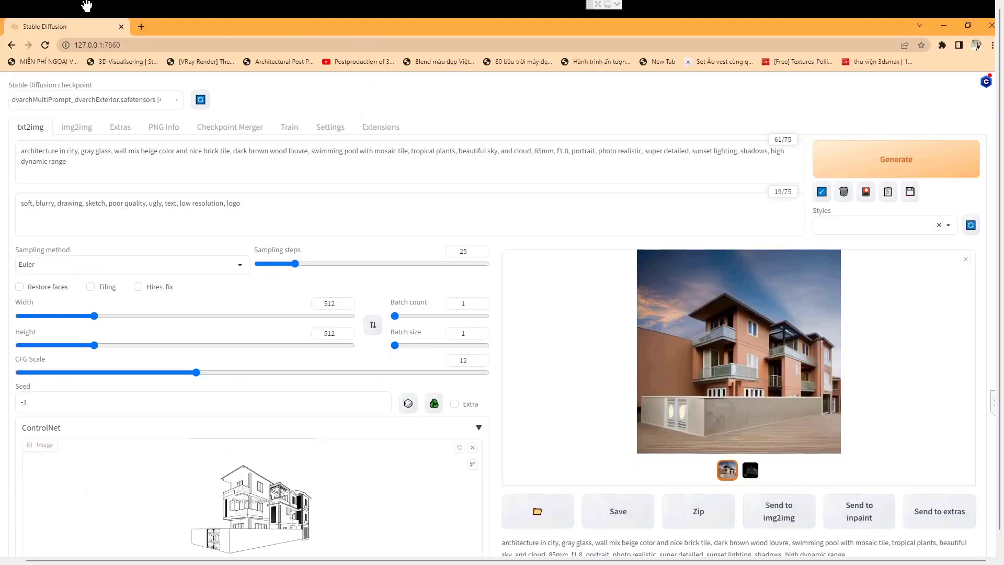
pyautogui.click(133, 45)
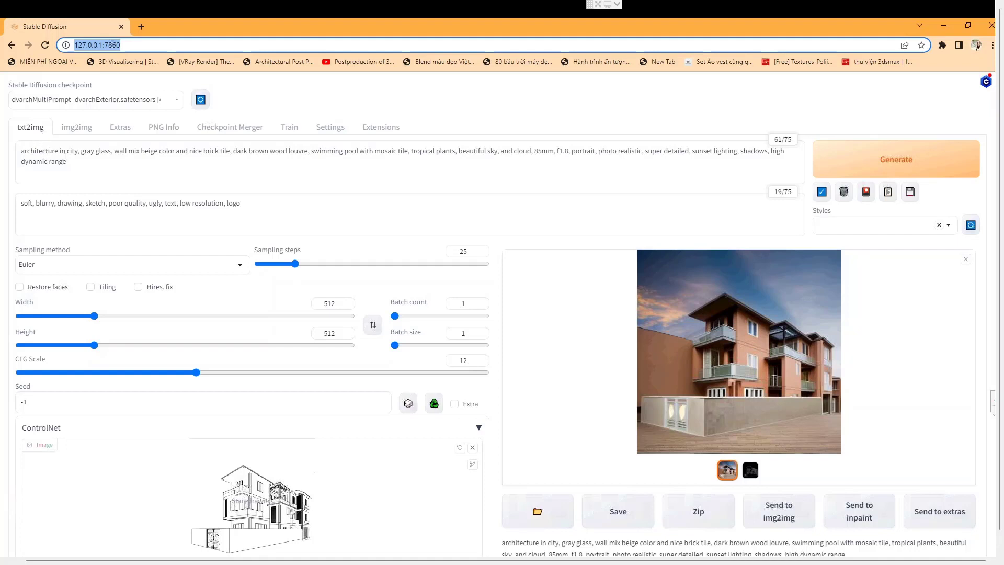
pyautogui.moveTo(21, 152); pyautogui.dragTo(63, 162)
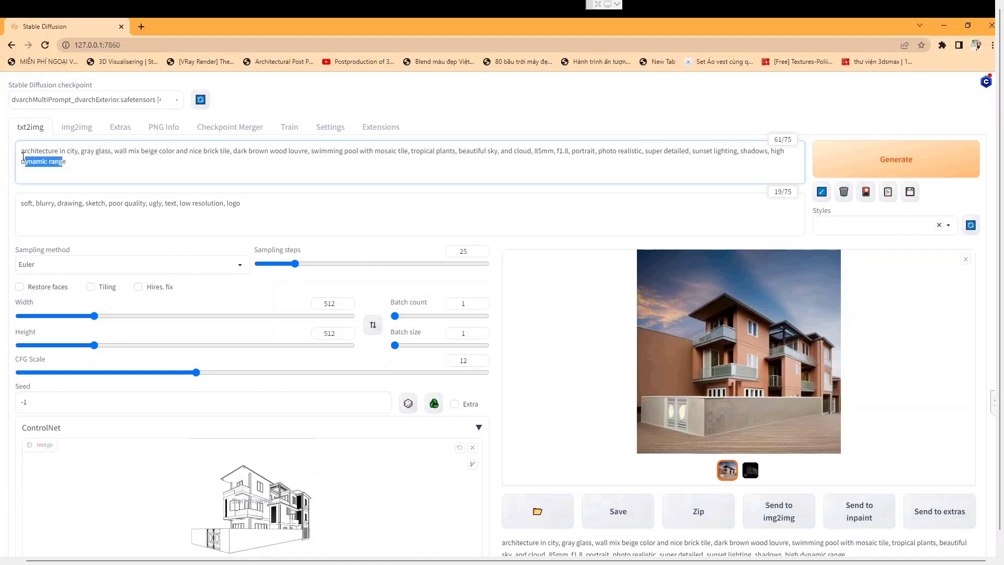
pyautogui.click(83, 164)
# - Switch to the img2img tab and scroll down to its ControlNet section
pyautogui.click(78, 128)
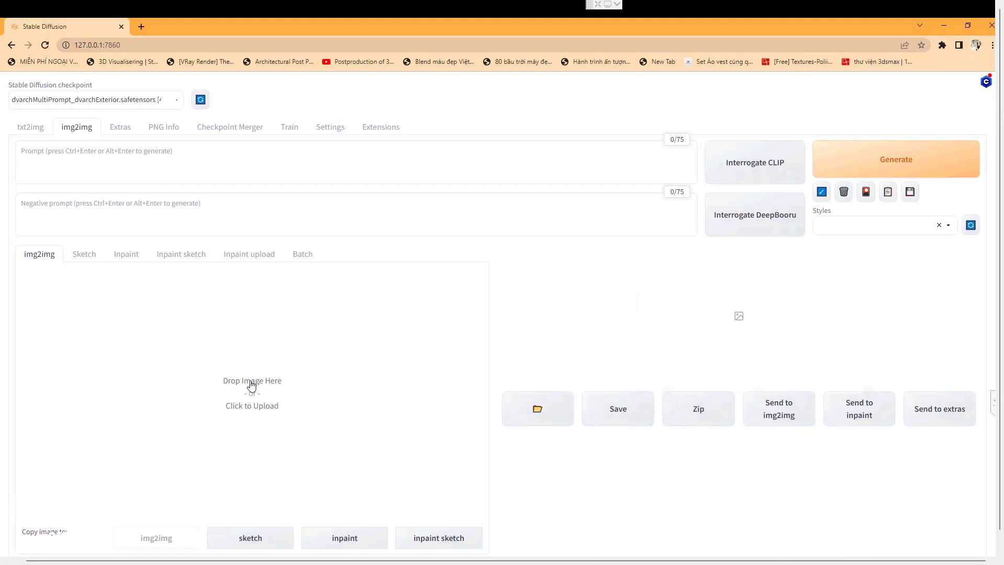
pyautogui.scroll(-1, 253, 361)
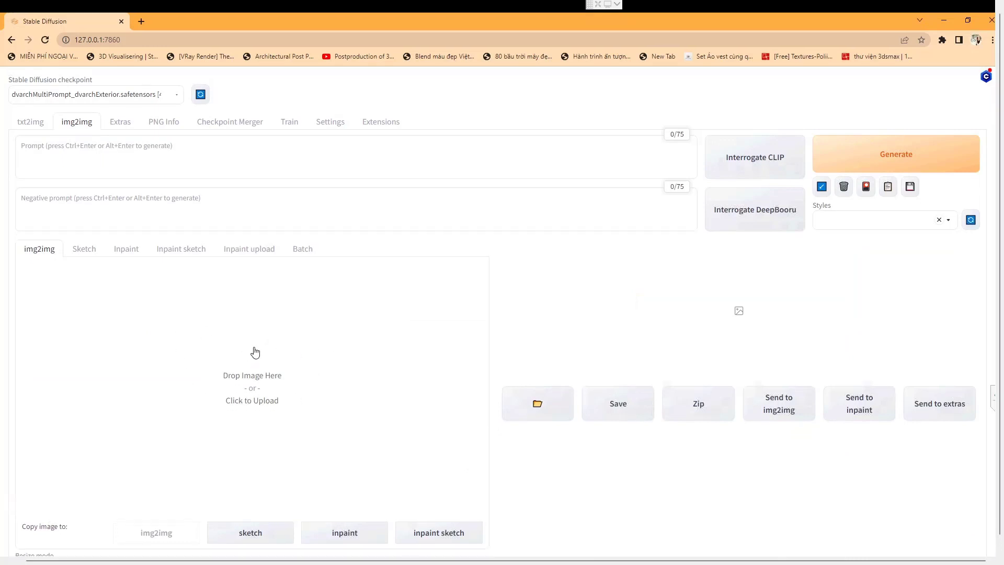
pyautogui.scroll(-1, 366, 460)
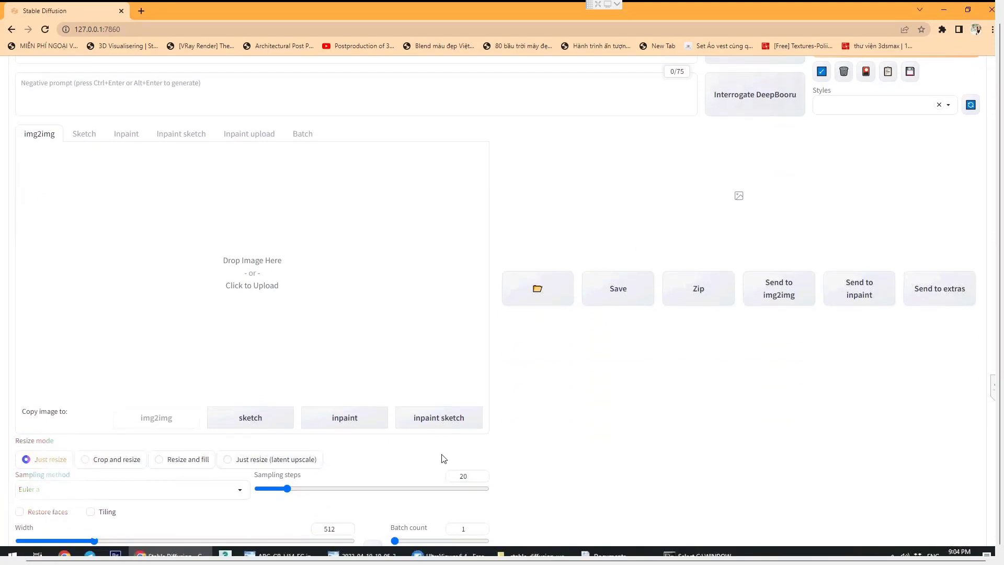
pyautogui.scroll(-1, 442, 458)
pyautogui.scroll(-1, 443, 458)
pyautogui.scroll(-2, 442, 457)
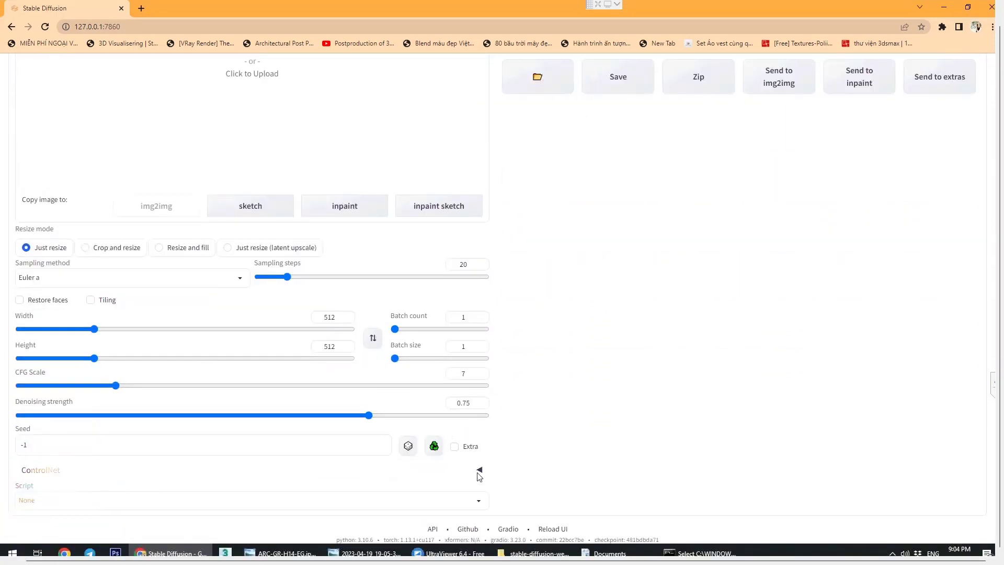
# - Expand the img2img ControlNet panel to its empty image area, then return to the top
pyautogui.click(171, 471)
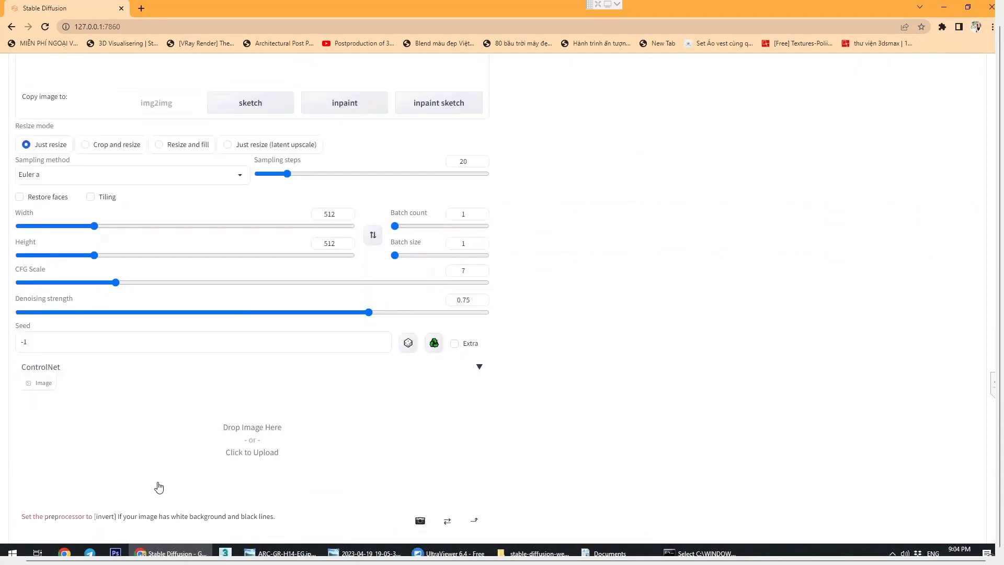
pyautogui.scroll(2, 194, 278)
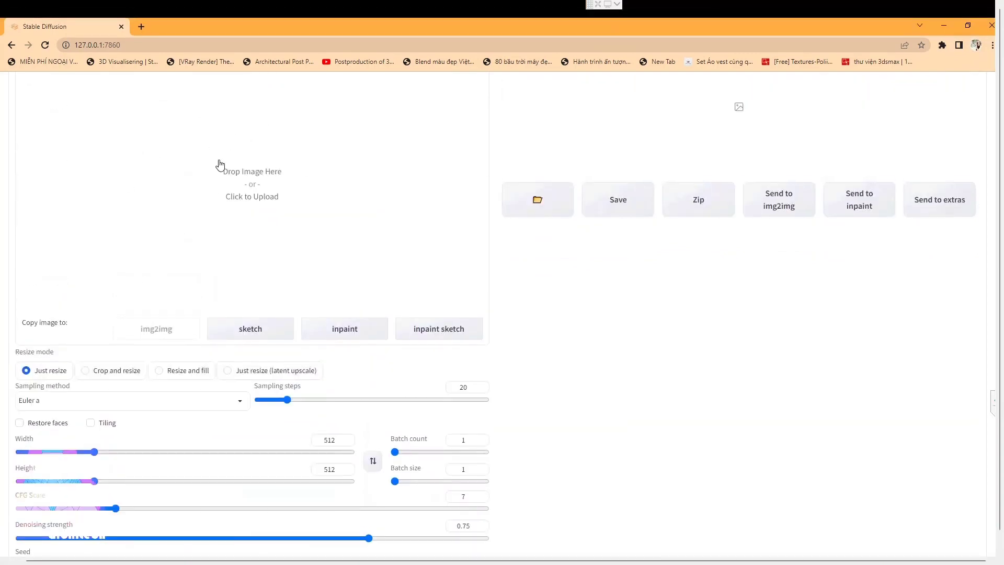
pyautogui.scroll(-1, 221, 266)
pyautogui.scroll(-3, 229, 336)
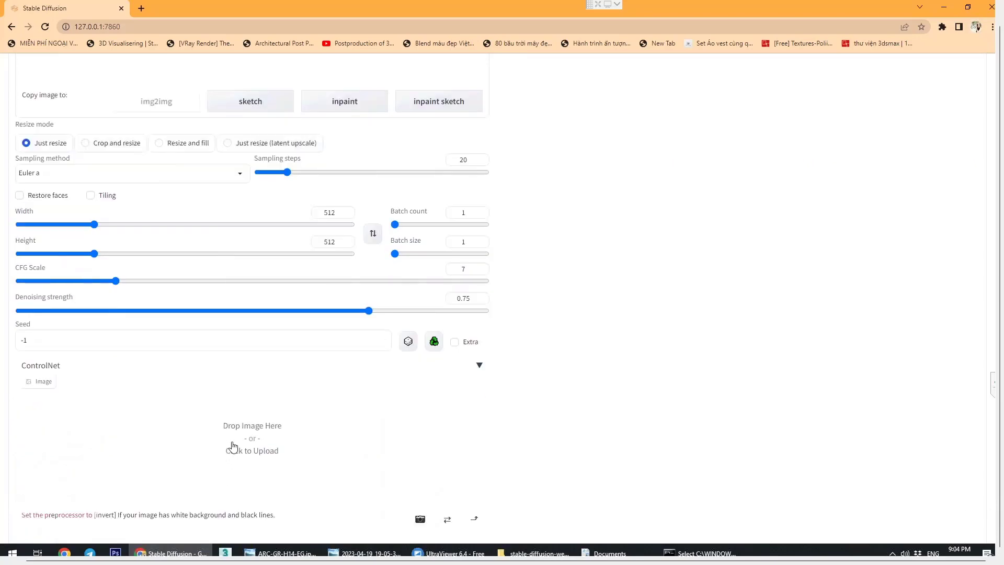
pyautogui.scroll(1, 251, 402)
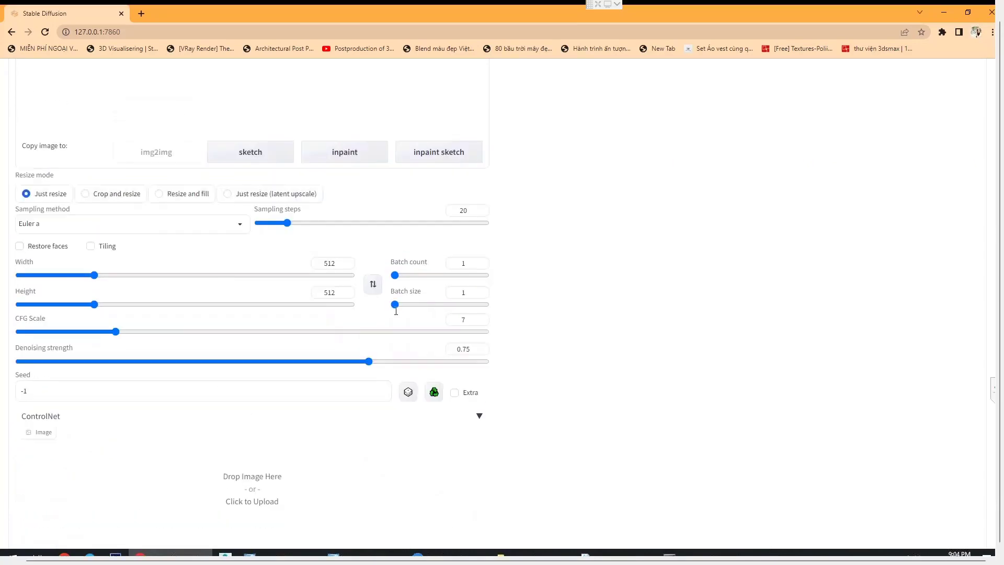
pyautogui.scroll(3, 599, 265)
pyautogui.scroll(2, 599, 265)
pyautogui.scroll(2, 597, 266)
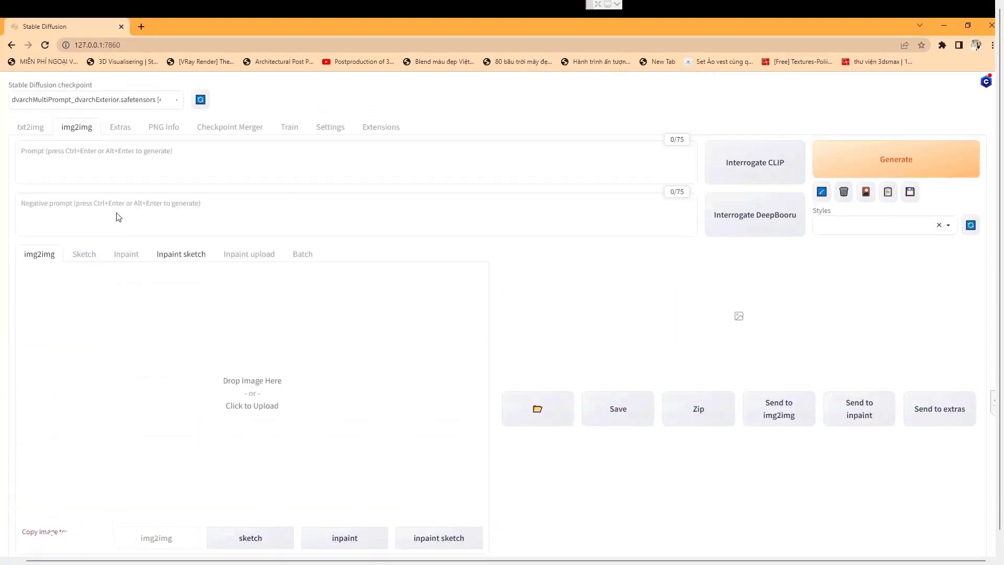
# - Return to txt2img and select the whole positive house prompt
pyautogui.click(28, 130)
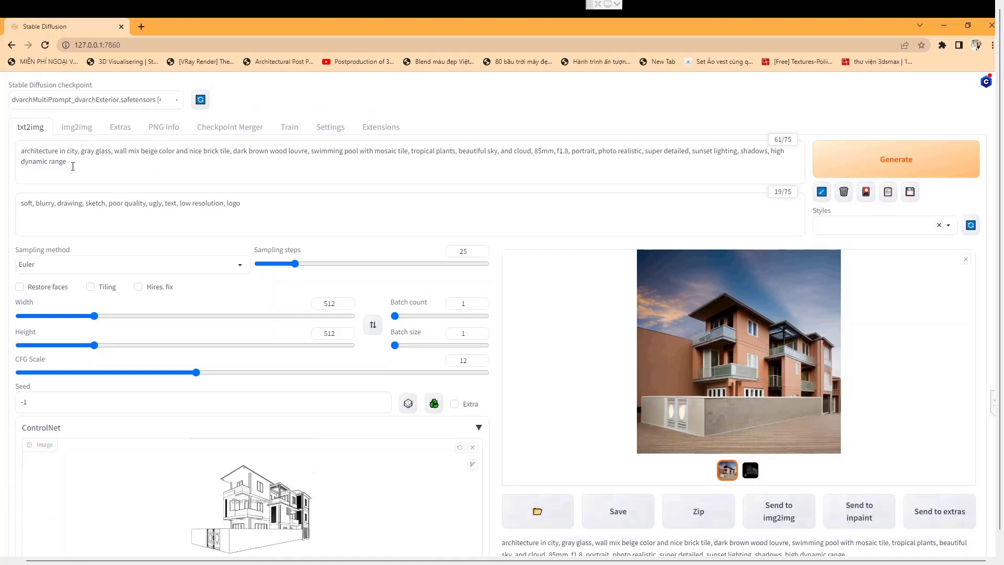
pyautogui.moveTo(73, 167); pyautogui.dragTo(19, 155)
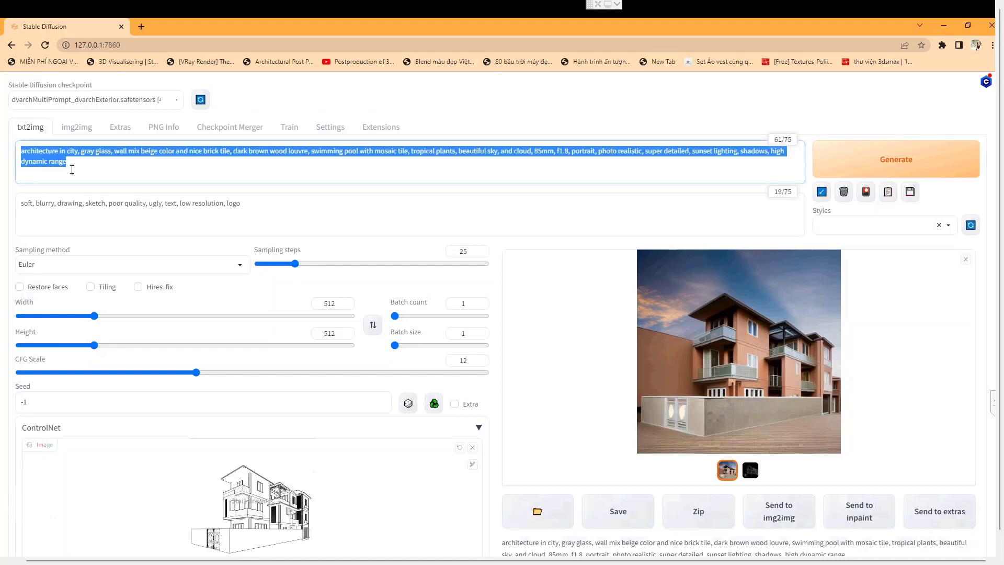
pyautogui.click(65, 151)
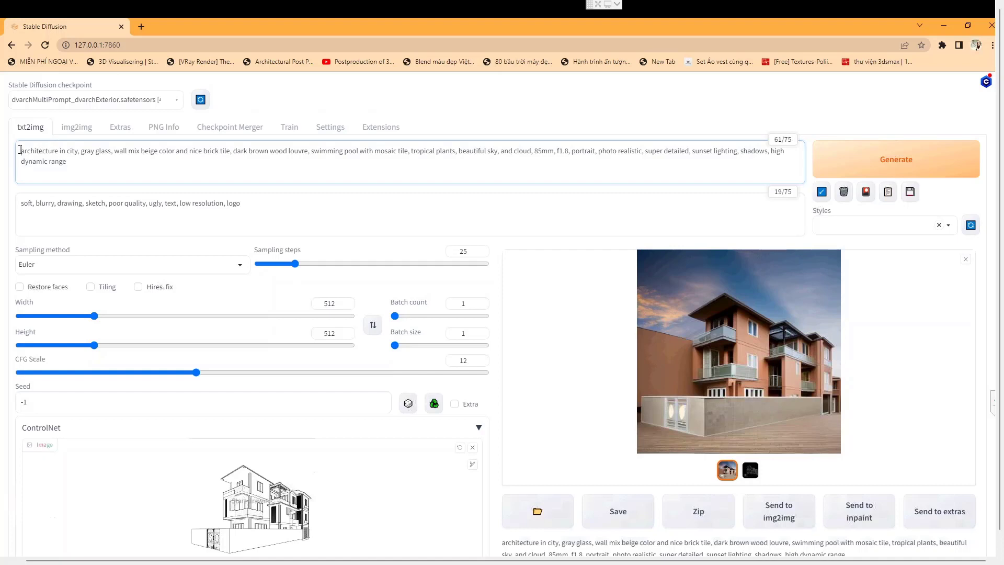
# - Highlight prompt groups: architecture, gray glass, cloud/85mm/f1.8, photo realistic, super detailed, sunset
pyautogui.moveTo(19, 150); pyautogui.dragTo(89, 151)
pyautogui.moveTo(84, 151); pyautogui.dragTo(104, 151)
pyautogui.moveTo(512, 151); pyautogui.dragTo(591, 148)
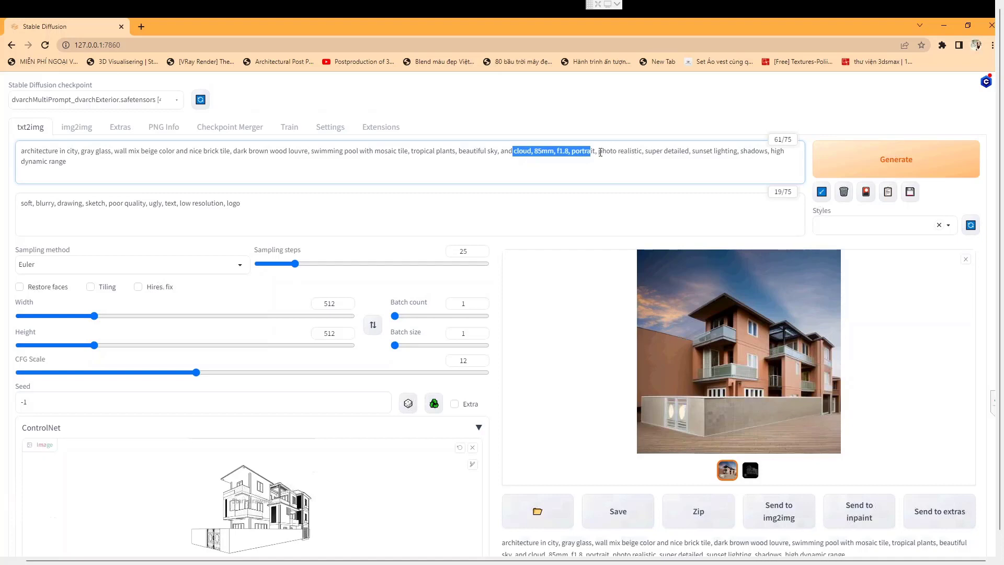
pyautogui.moveTo(598, 152); pyautogui.dragTo(639, 156)
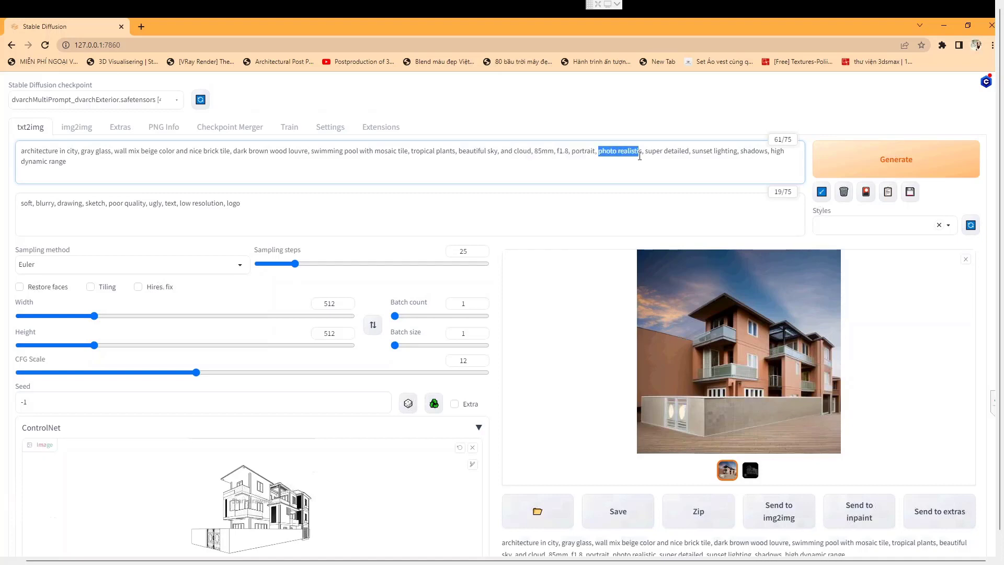
pyautogui.moveTo(647, 152); pyautogui.dragTo(684, 160)
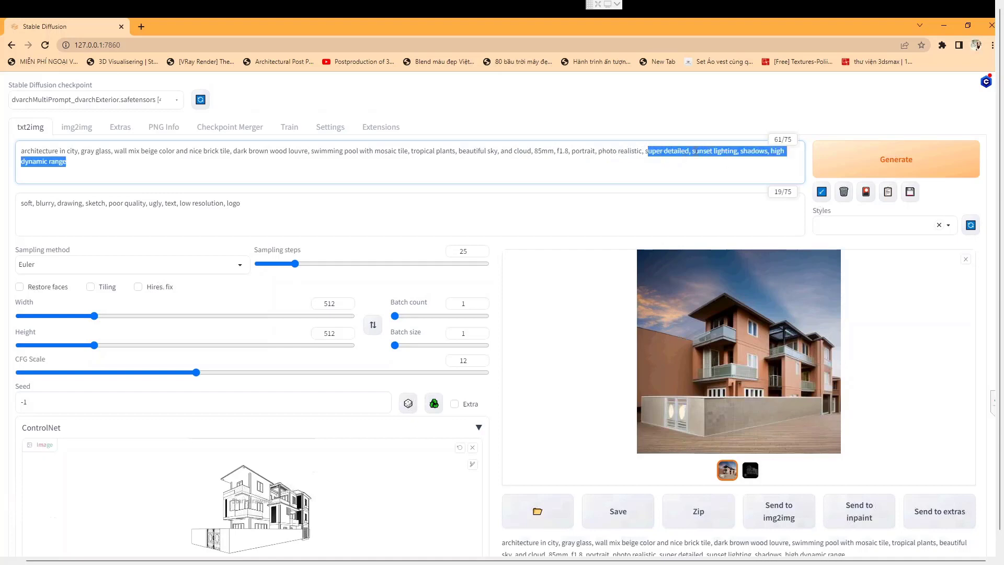
pyautogui.click(694, 151)
pyautogui.moveTo(692, 152); pyautogui.dragTo(725, 153)
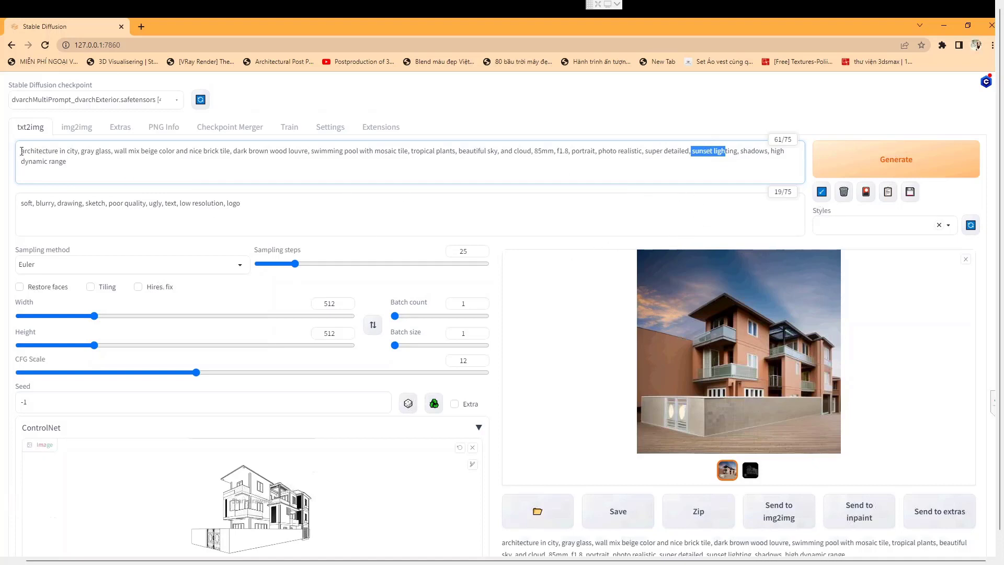
pyautogui.click(263, 211)
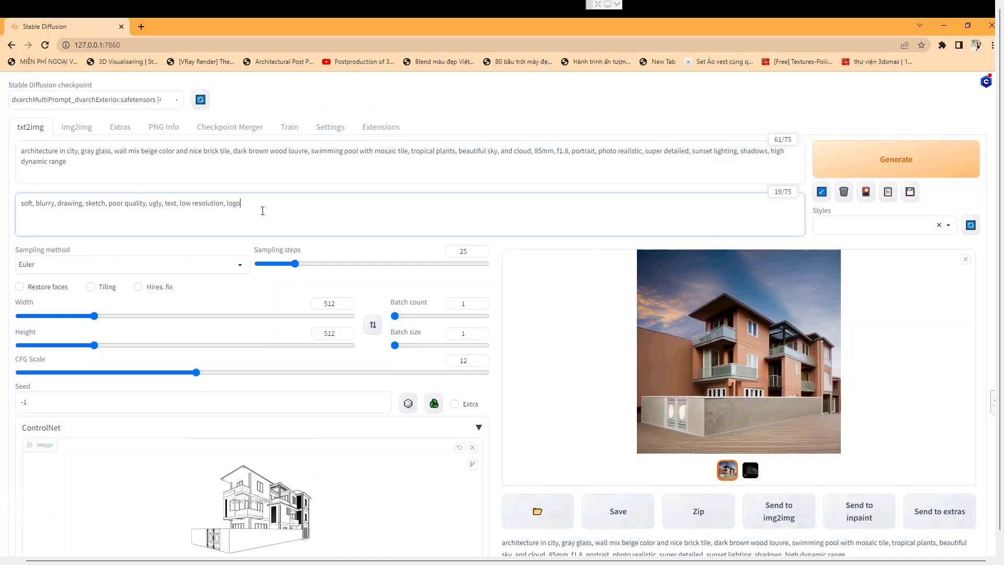
pyautogui.moveTo(262, 207); pyautogui.dragTo(23, 211)
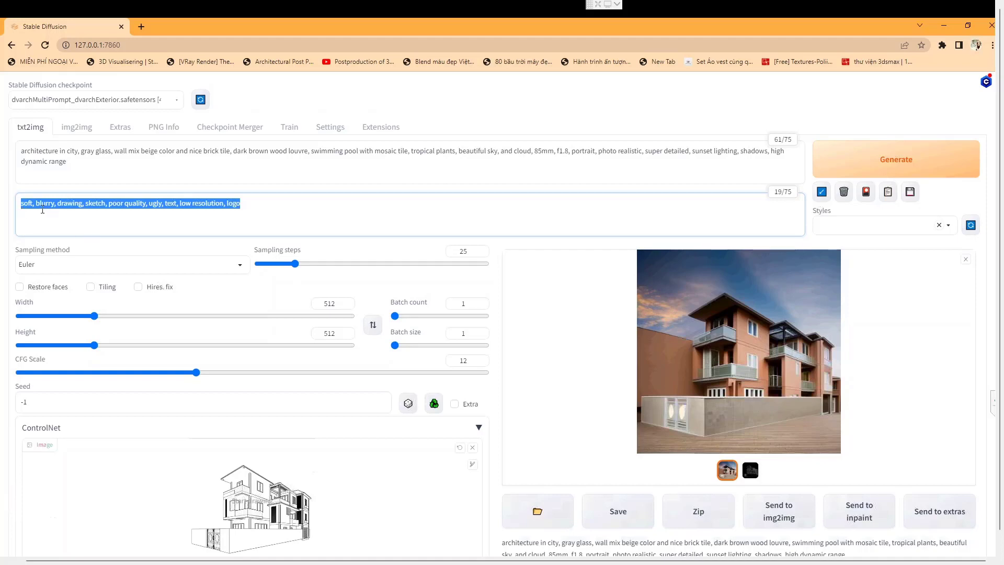
pyautogui.click(126, 207)
pyautogui.moveTo(147, 206)
pyautogui.mouseDown()
pyautogui.moveTo(108, 204)
pyautogui.moveTo(176, 203)
pyautogui.mouseUp()
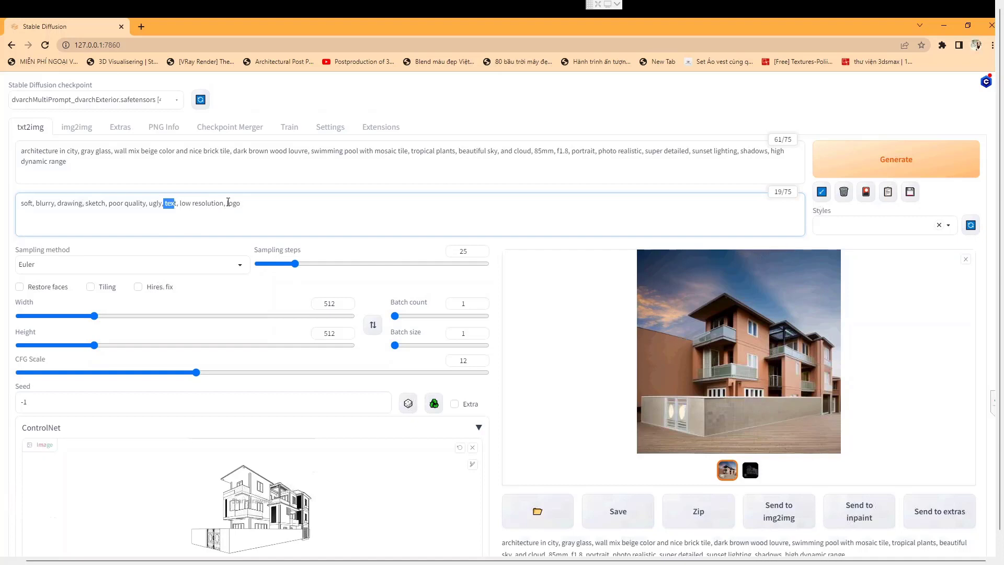
pyautogui.moveTo(227, 202); pyautogui.dragTo(243, 204)
# - Bring the page 15 prompt-guidelines slide forward and highlight the structure and materials bullet
pyautogui.scroll(2, 610, 322)
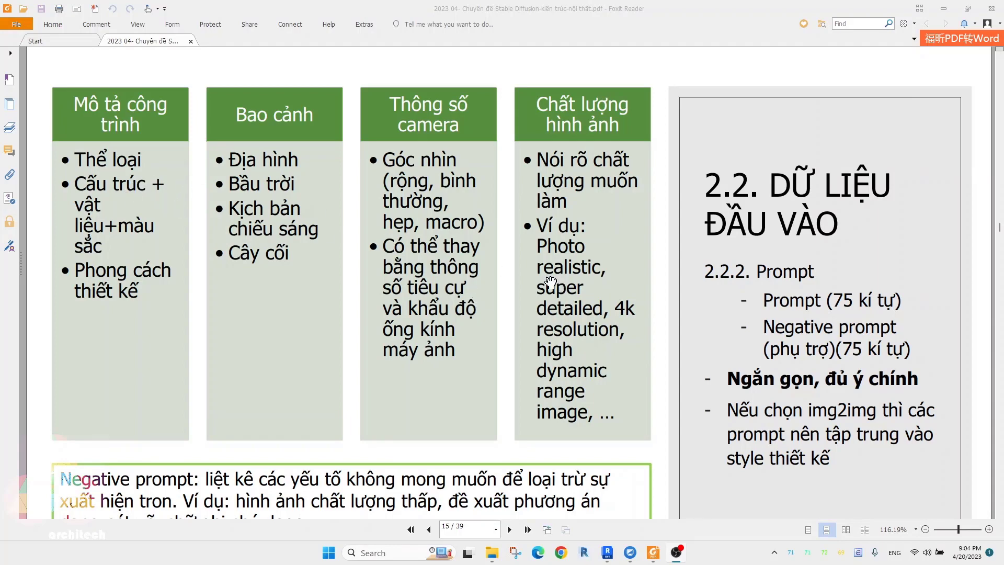
pyautogui.click(345, 244)
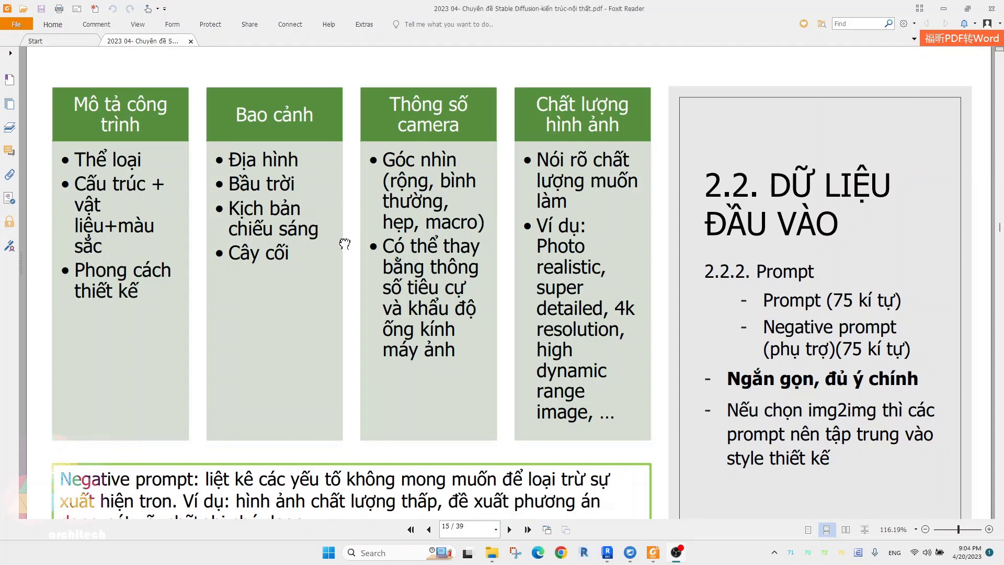
pyautogui.moveTo(345, 244); pyautogui.dragTo(344, 268)
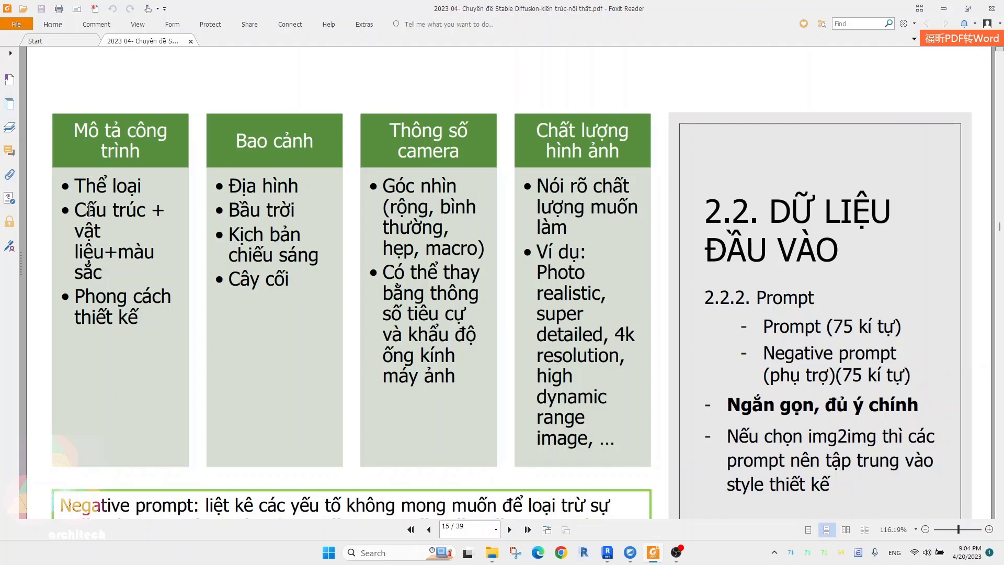
pyautogui.moveTo(78, 211); pyautogui.dragTo(134, 264)
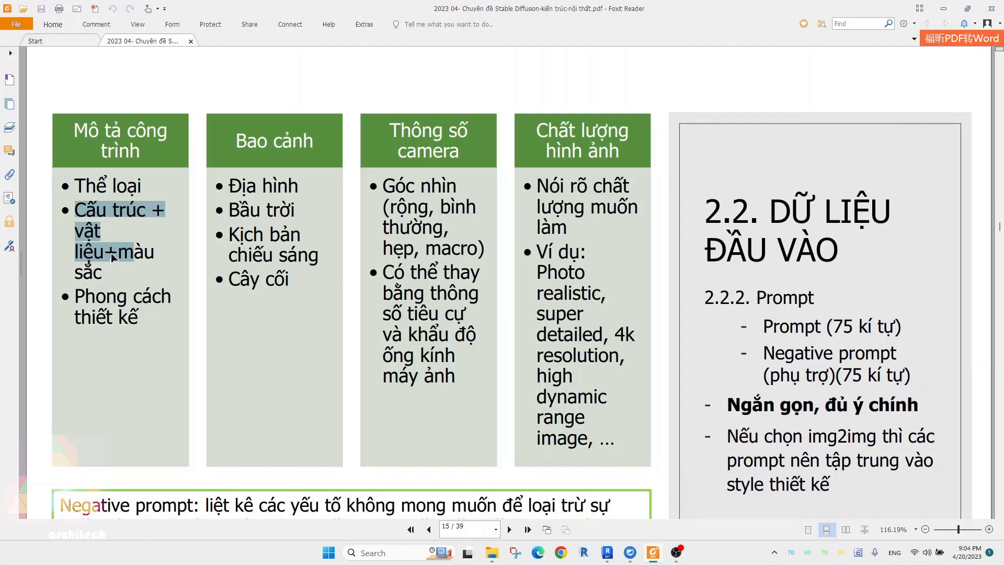
# - Highlight the design style, terrain/sky/lighting and viewing-angle bullets, then scroll to the Negative prompt box
pyautogui.click(88, 295)
pyautogui.moveTo(88, 295); pyautogui.dragTo(140, 321)
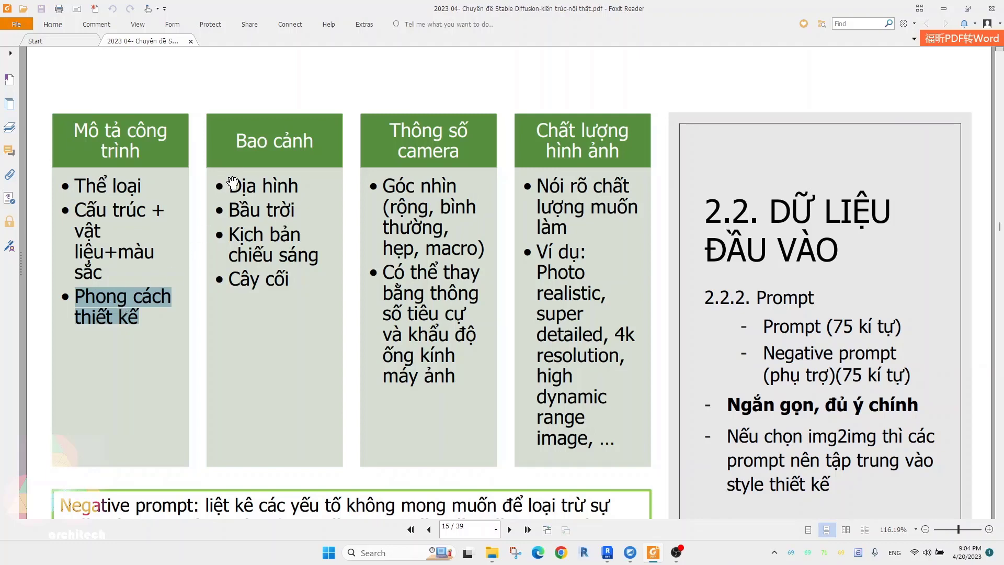
pyautogui.moveTo(228, 180); pyautogui.dragTo(308, 259)
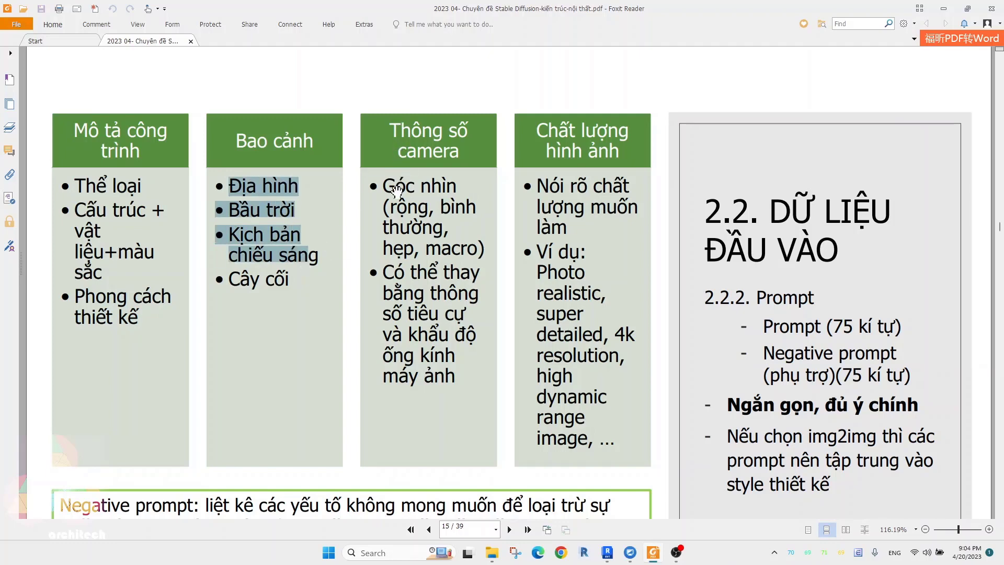
pyautogui.moveTo(385, 178); pyautogui.dragTo(449, 291)
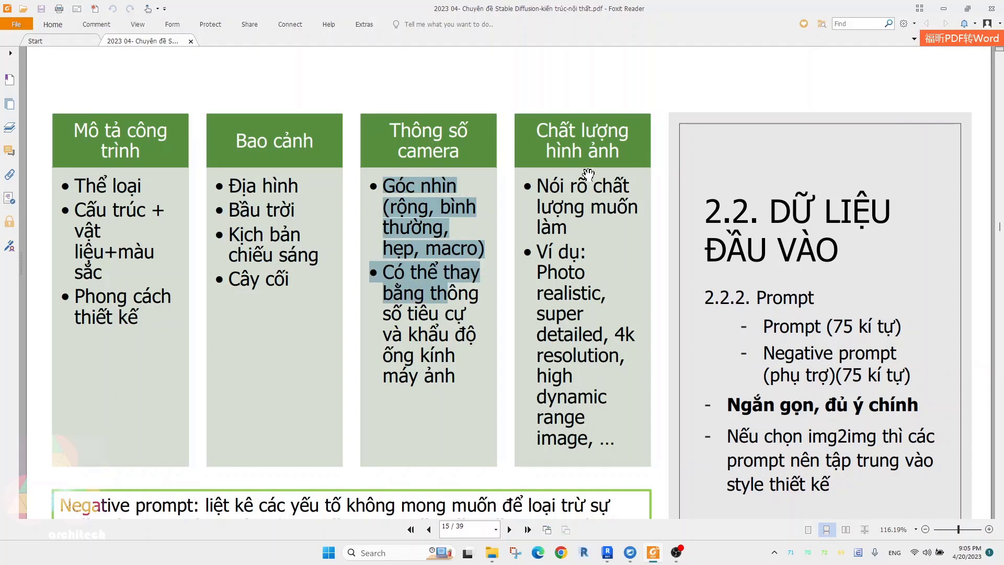
pyautogui.click(549, 184)
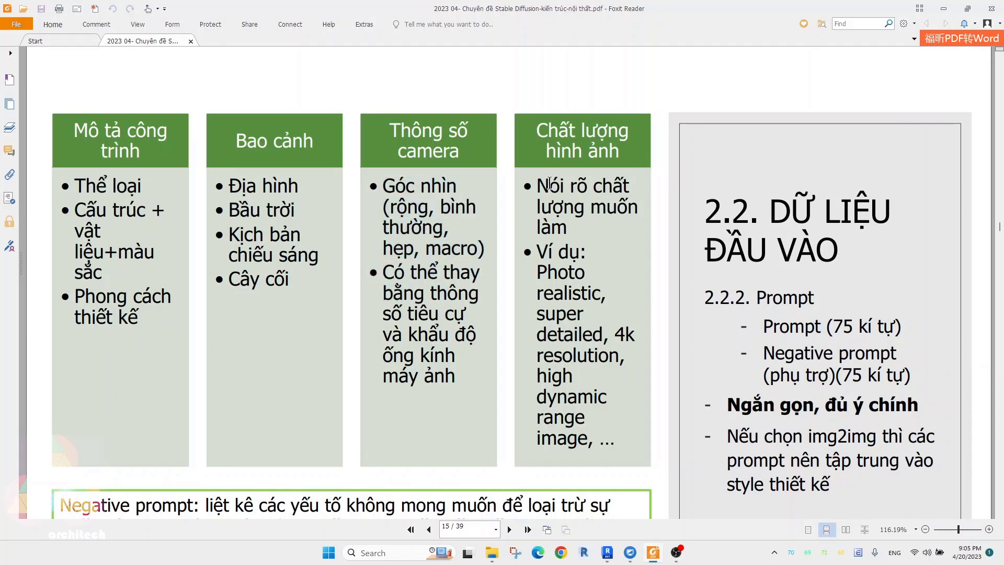
pyautogui.scroll(-2, 549, 184)
pyautogui.scroll(-1, 522, 199)
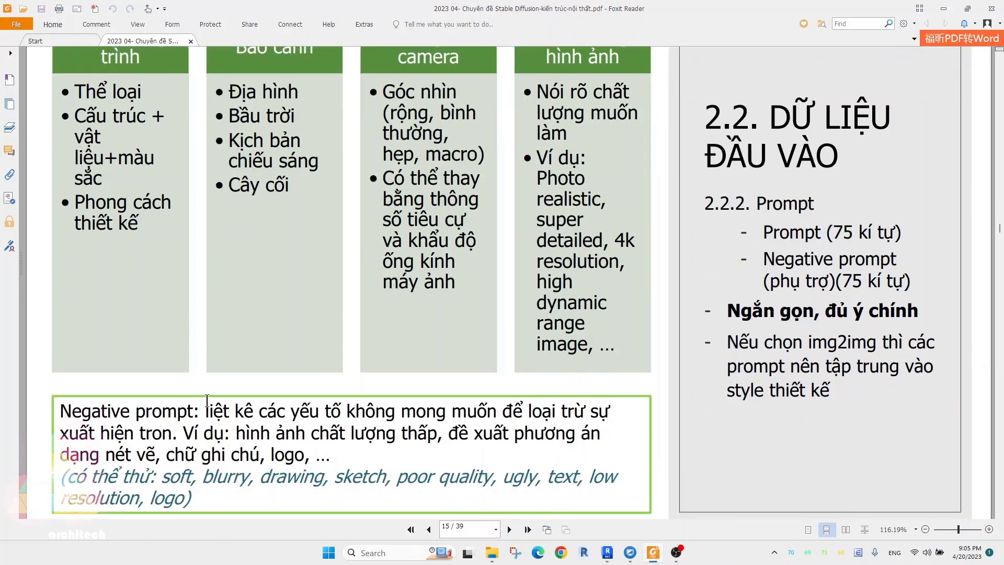
# - Highlight the Negative prompt definition on page 15 and scroll back up the slide
pyautogui.moveTo(207, 402); pyautogui.dragTo(305, 451)
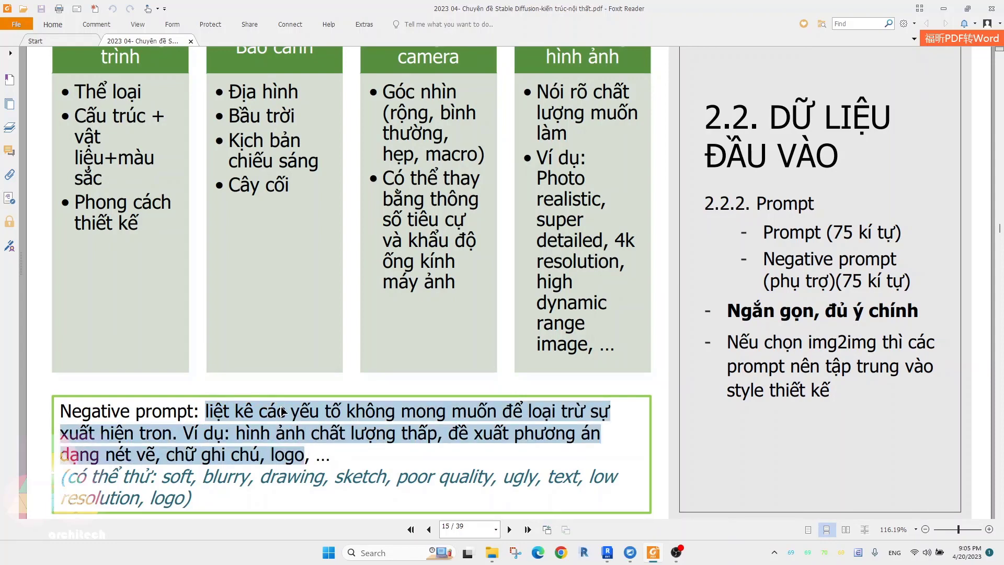
pyautogui.scroll(3, 282, 410)
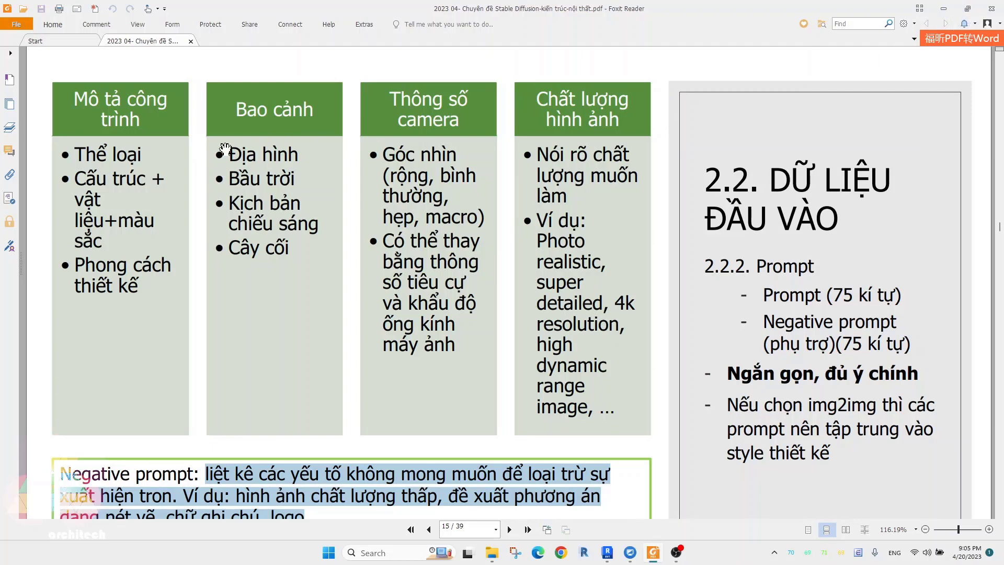
pyautogui.scroll(2, 228, 150)
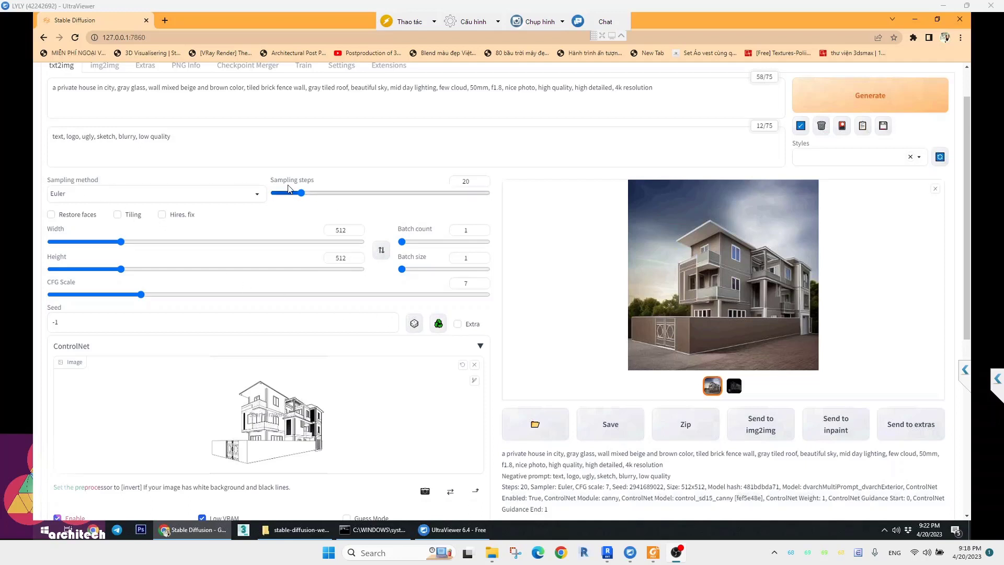
pyautogui.click(235, 196)
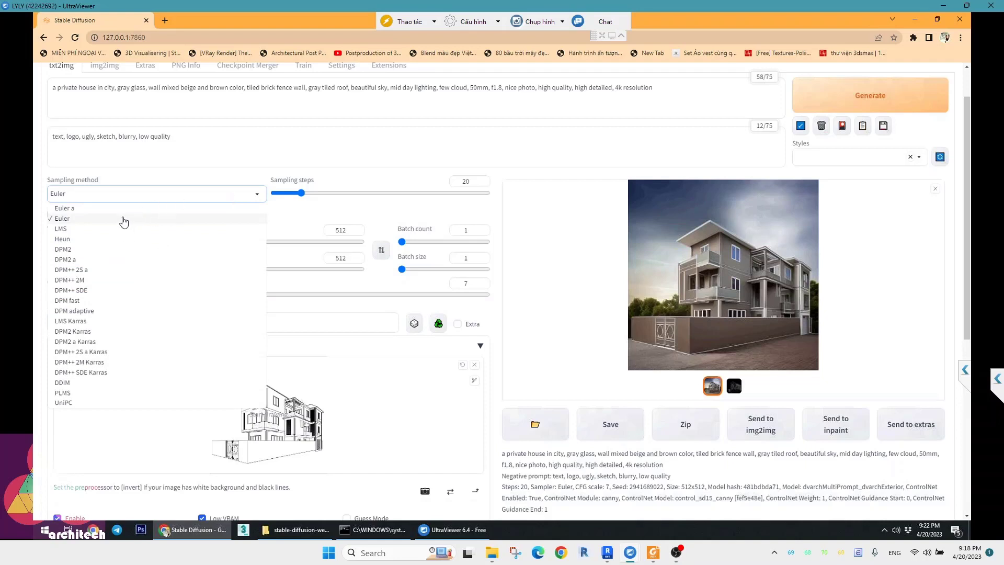
pyautogui.click(145, 179)
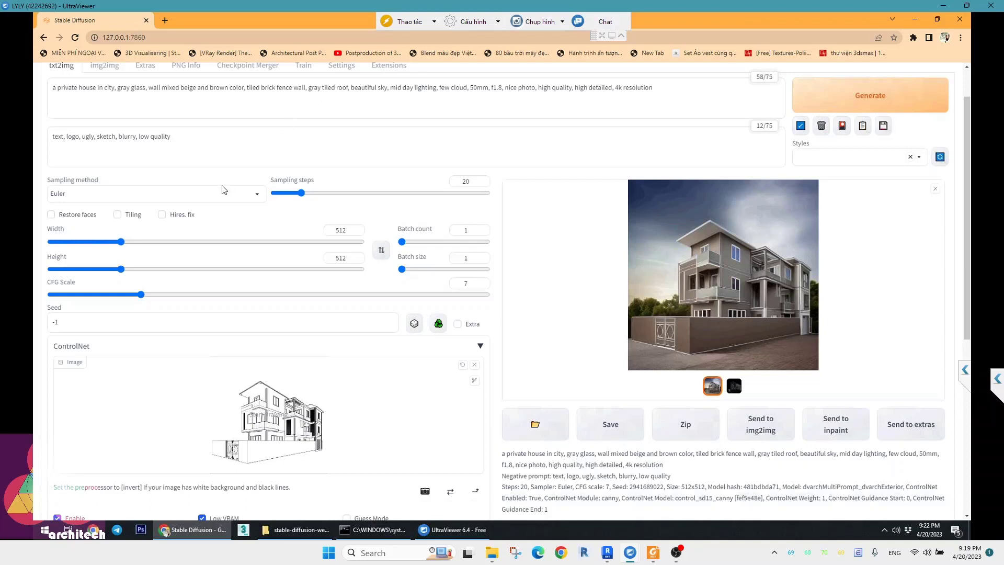
pyautogui.click(256, 196)
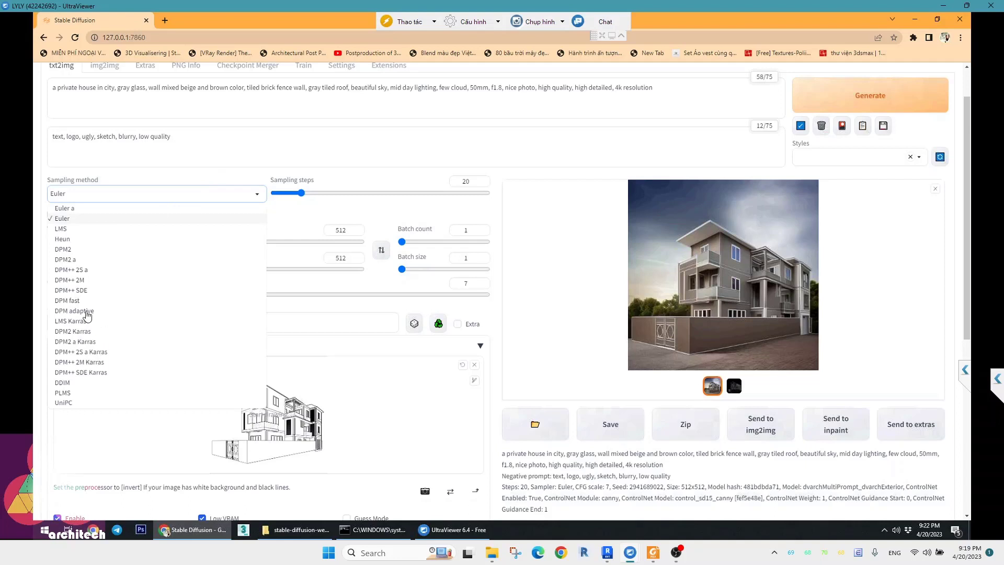
pyautogui.click(179, 181)
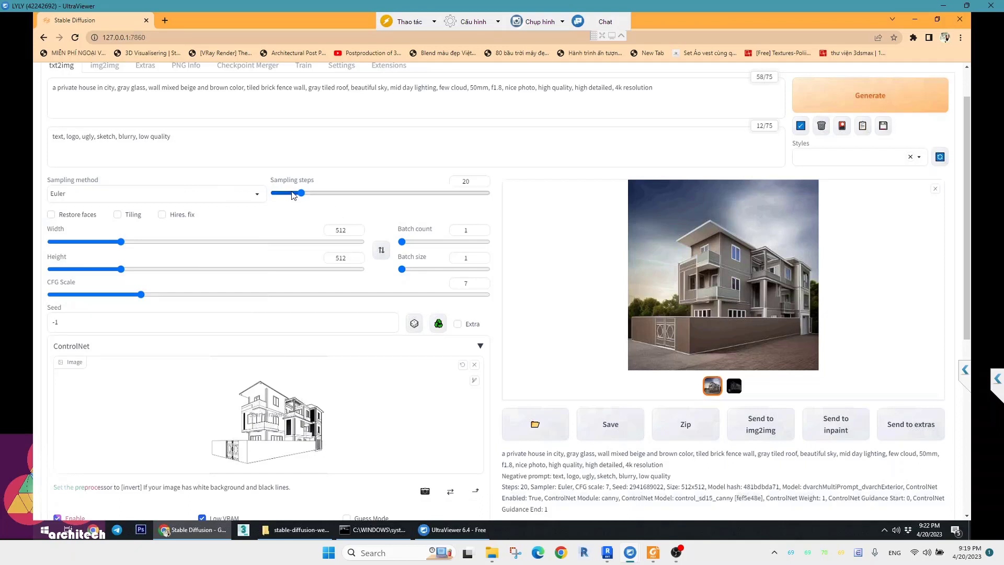
pyautogui.doubleClick(464, 182)
pyautogui.click(461, 230)
pyautogui.doubleClick(465, 230)
pyautogui.doubleClick(454, 283)
pyautogui.click(129, 323)
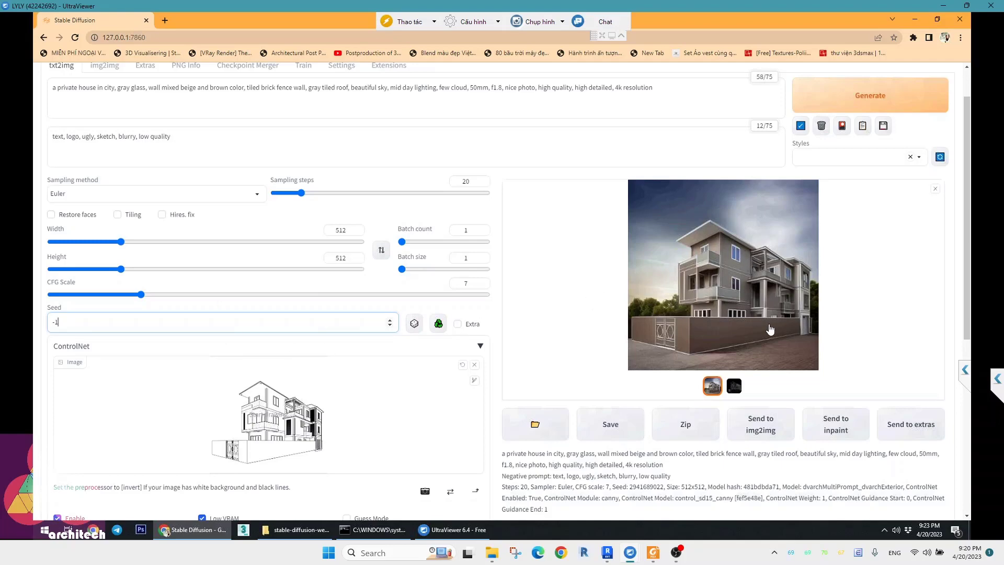
# - Collapse and re-expand the canny ControlNet panel twice, then briefly show the Revit sketch view
pyautogui.scroll(-2, 286, 312)
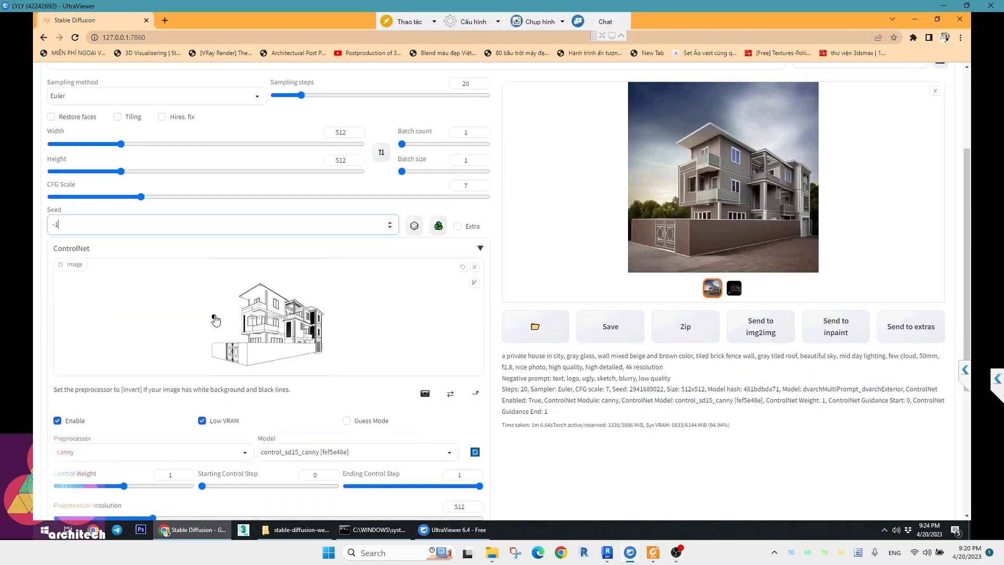
pyautogui.click(479, 248)
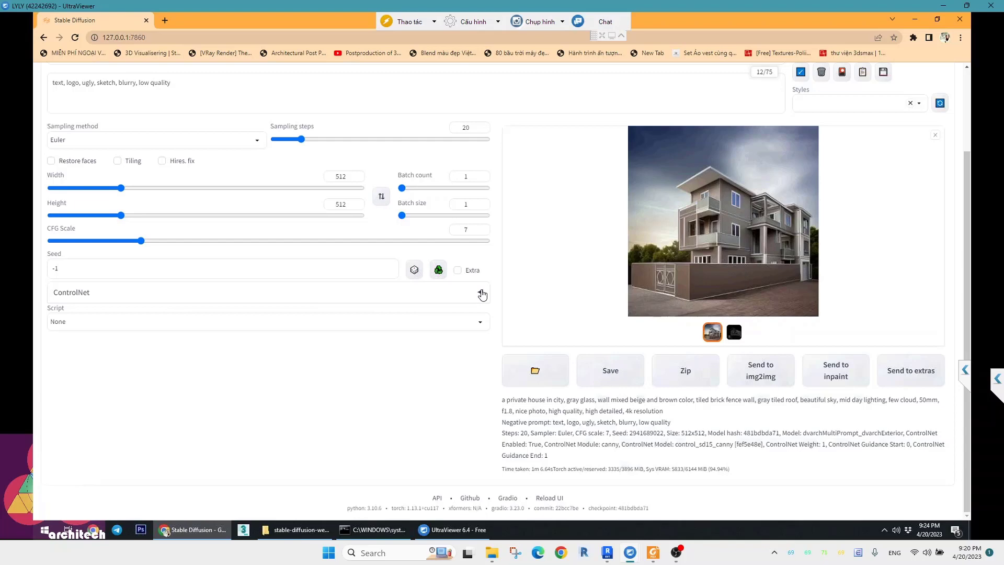
pyautogui.click(481, 295)
pyautogui.scroll(-2, 336, 376)
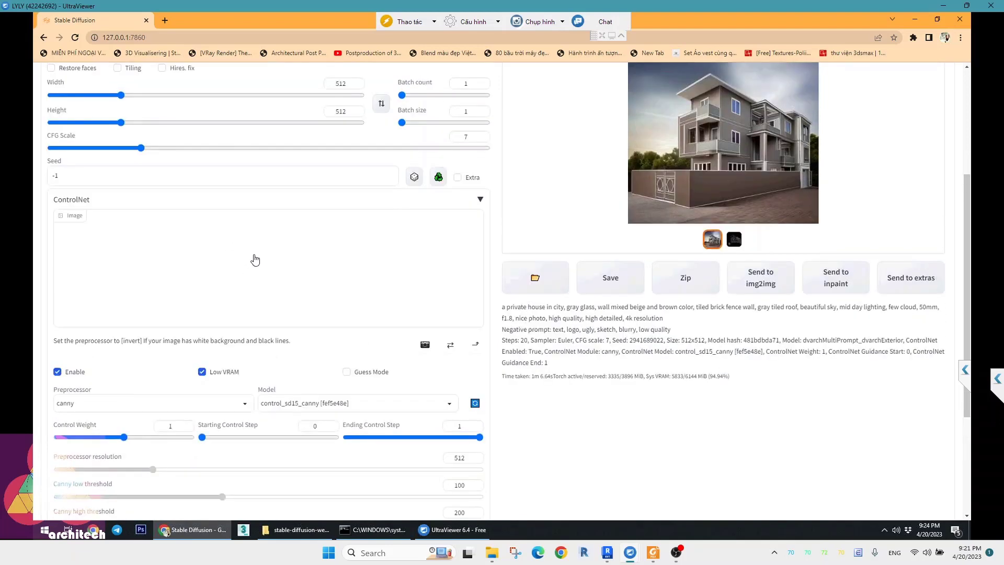
pyautogui.click(481, 201)
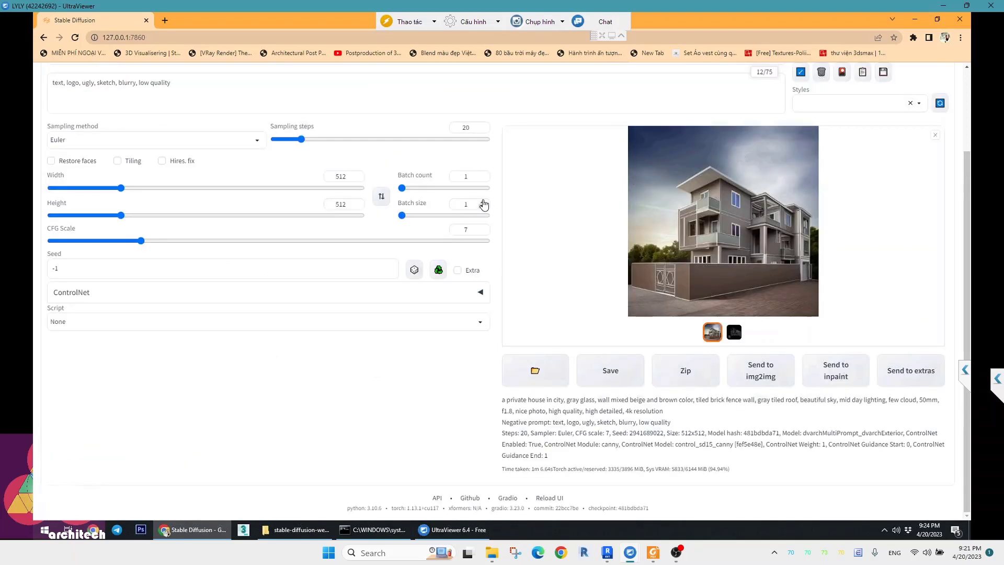
pyautogui.click(480, 293)
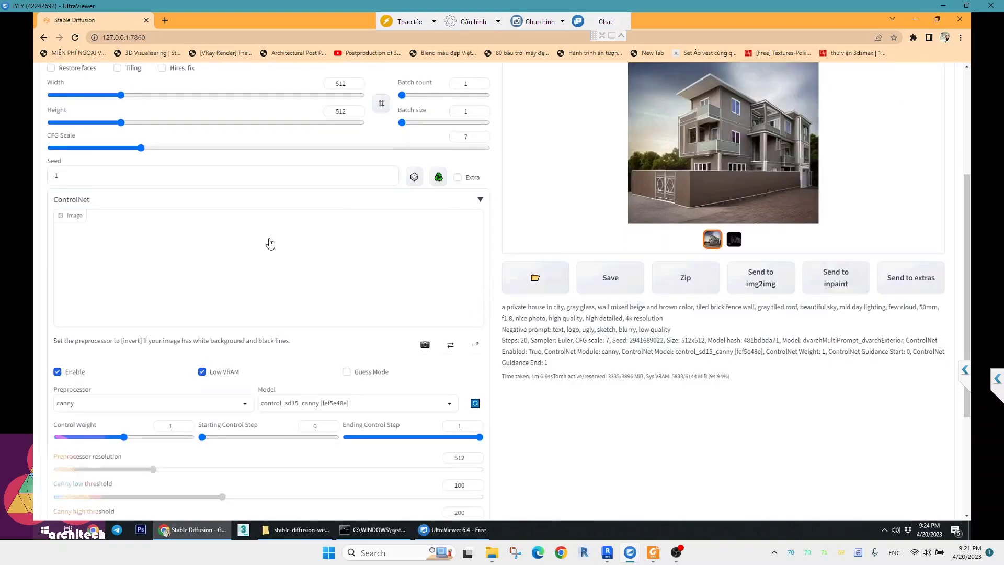
pyautogui.scroll(1, 270, 244)
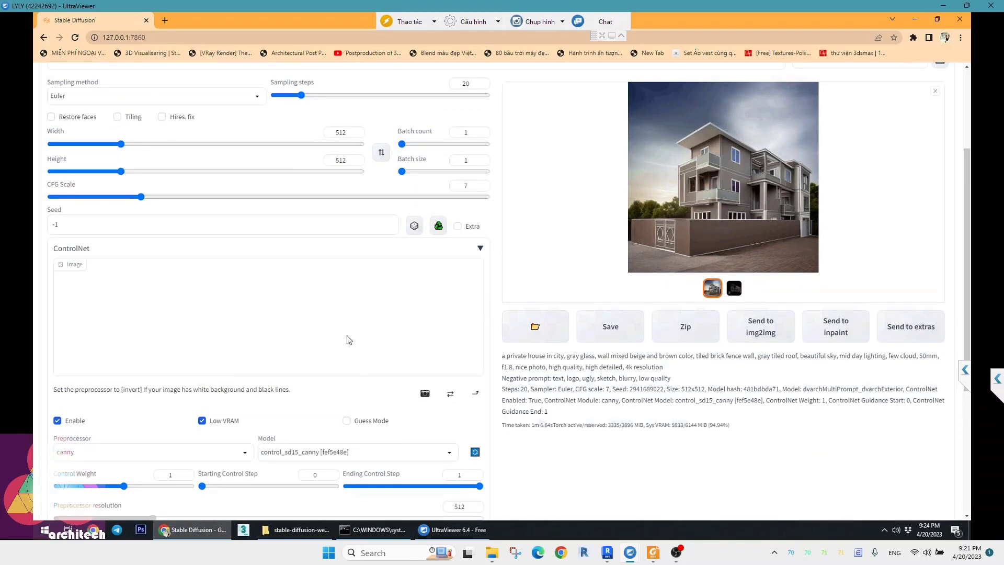
pyautogui.click(608, 552)
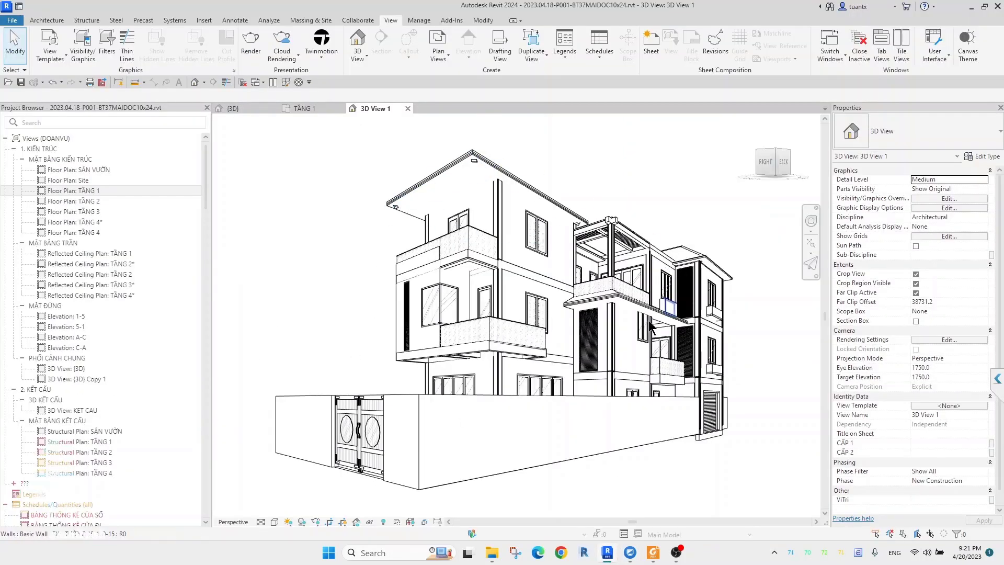
pyautogui.click(607, 553)
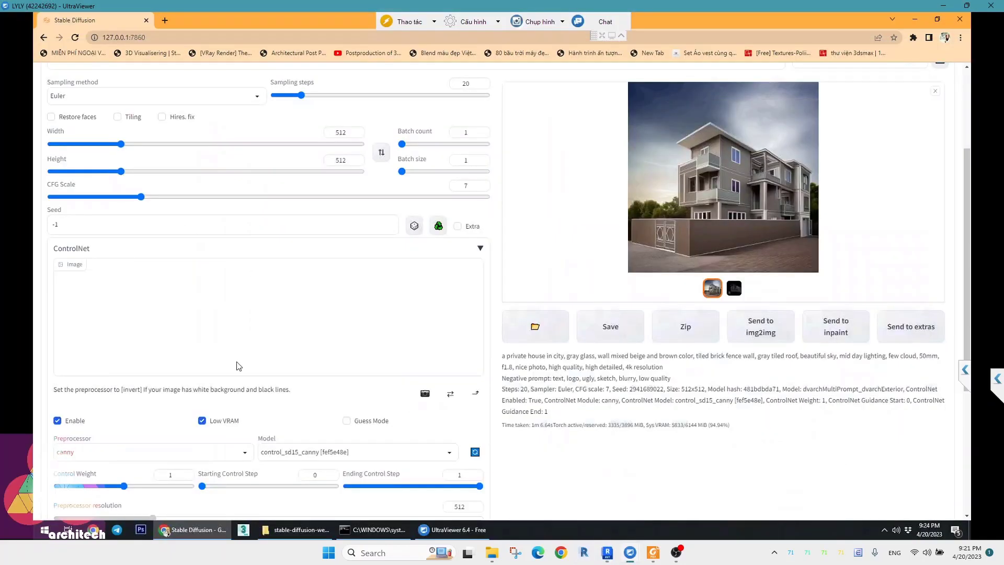
# - Hide the remote-session toolbar and check the ControlNet preprocessor list, leaving canny selected
pyautogui.scroll(-1, 197, 307)
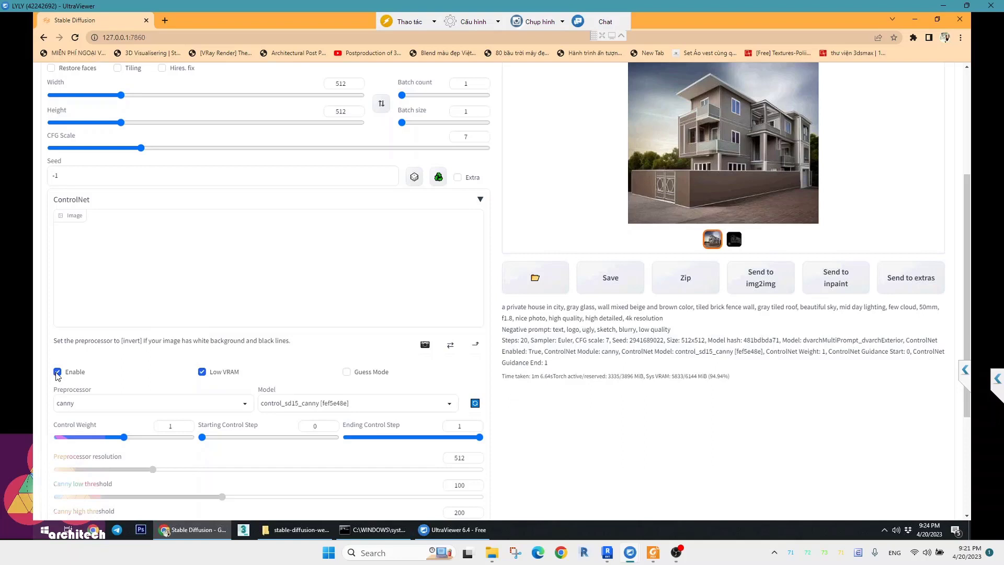
pyautogui.click(621, 35)
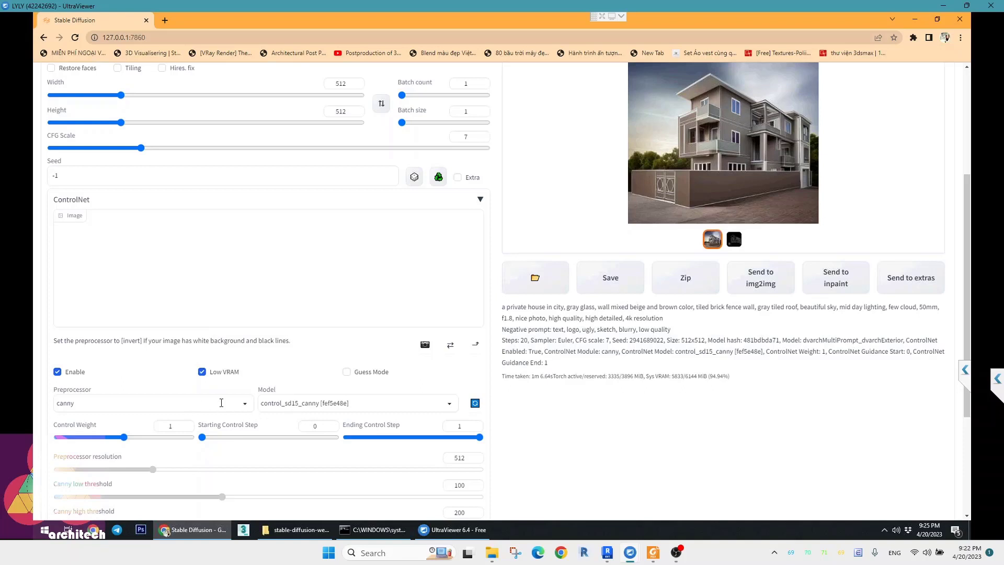
pyautogui.click(245, 405)
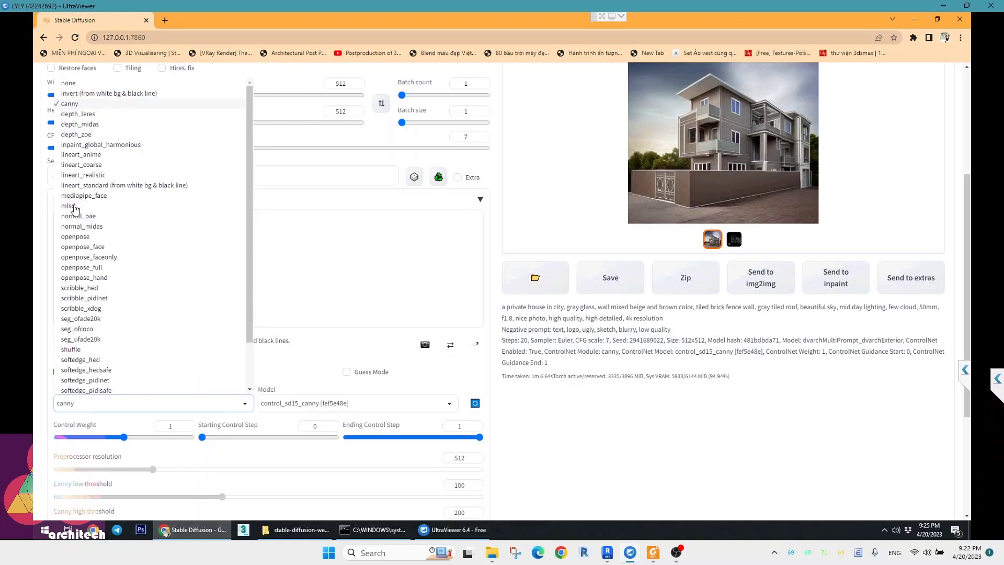
pyautogui.click(245, 406)
pyautogui.click(245, 406)
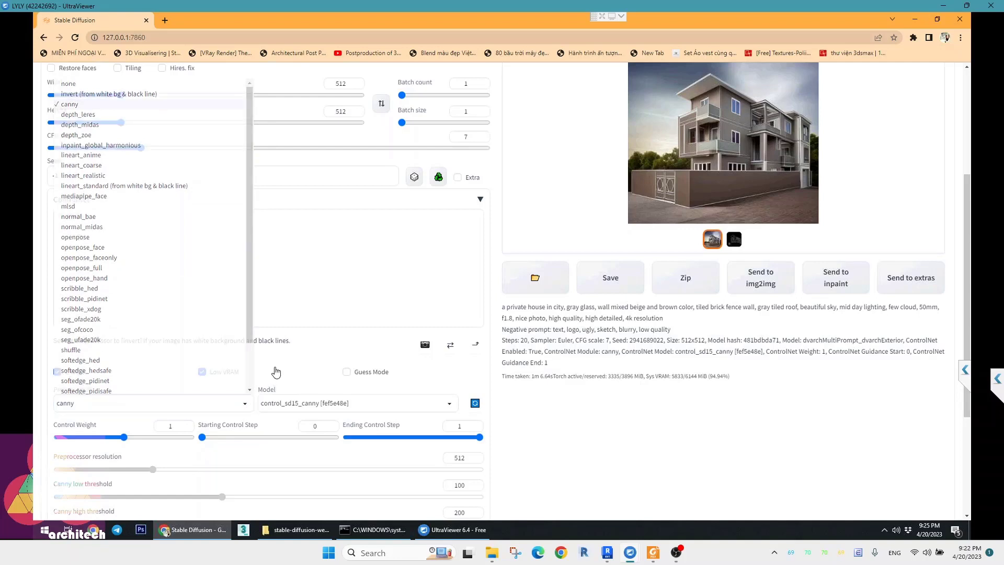
pyautogui.click(276, 372)
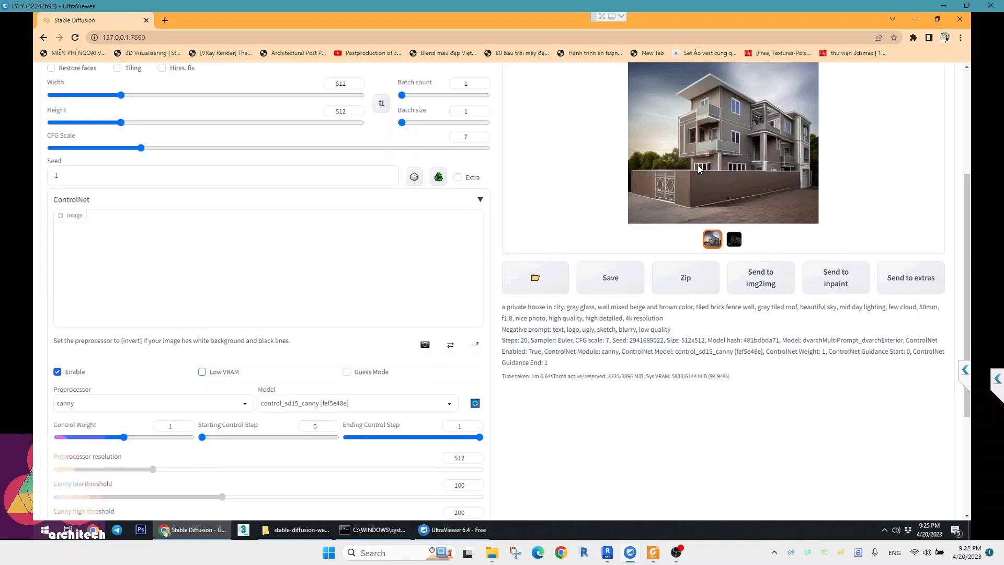
pyautogui.scroll(1, 711, 136)
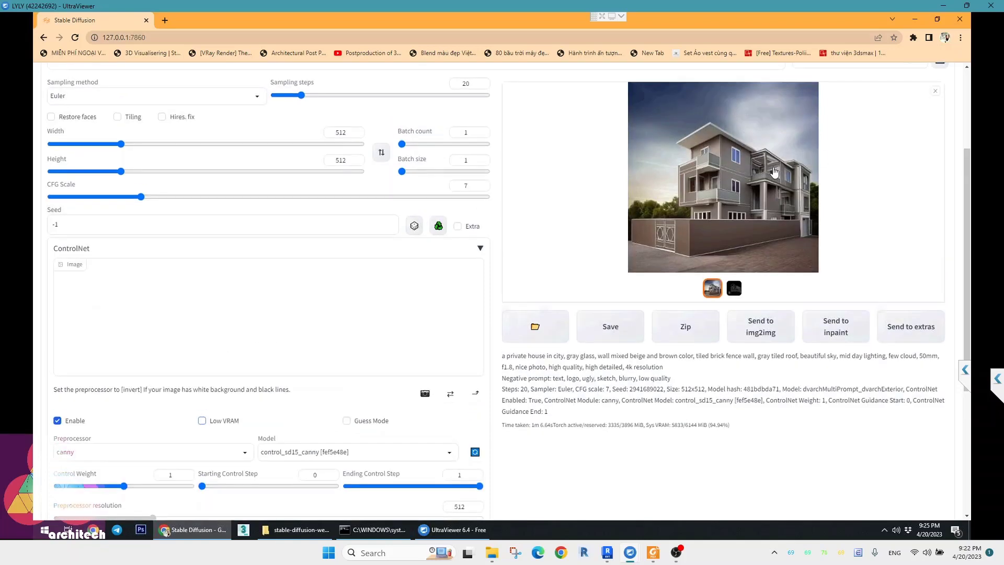
pyautogui.click(758, 174)
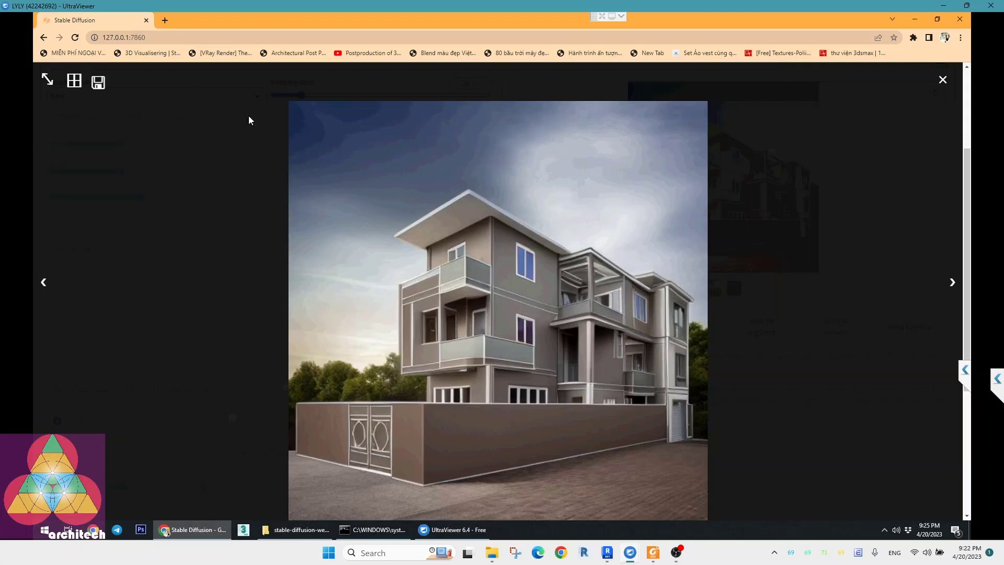
pyautogui.click(941, 79)
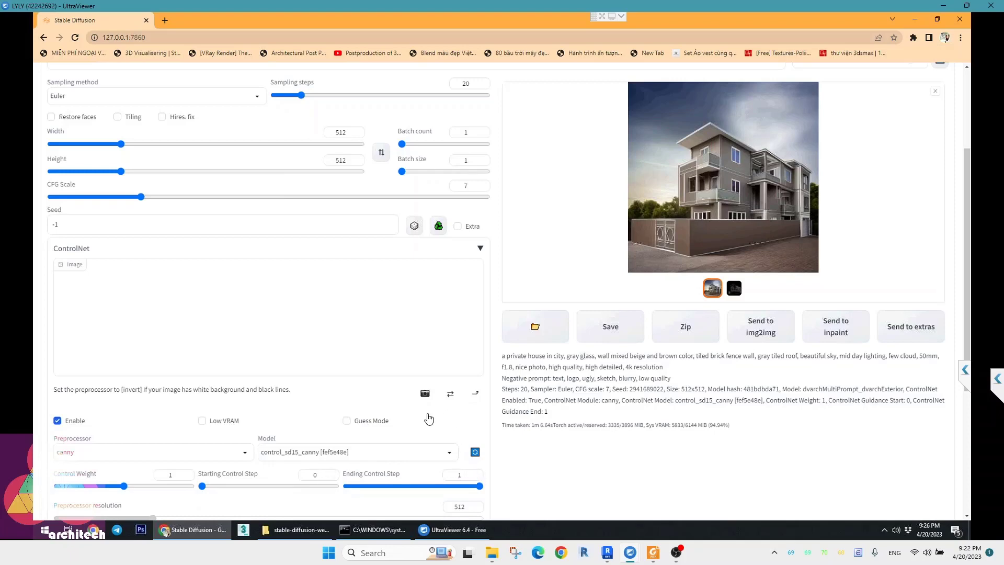
# - Enlarge the generated three-storey house render with fence wall and cloudy sky in the viewer
pyautogui.scroll(-1, 436, 451)
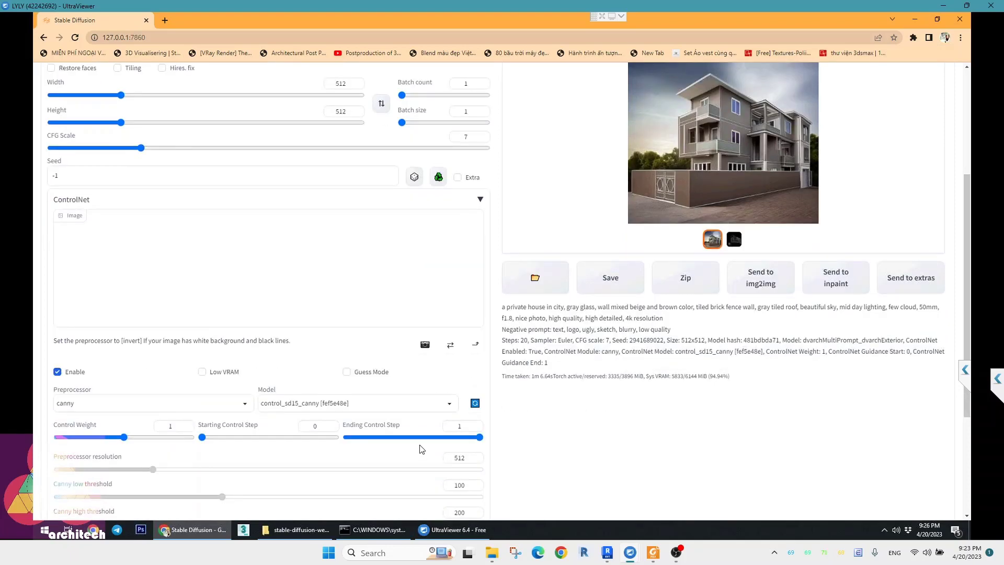
pyautogui.scroll(2, 421, 448)
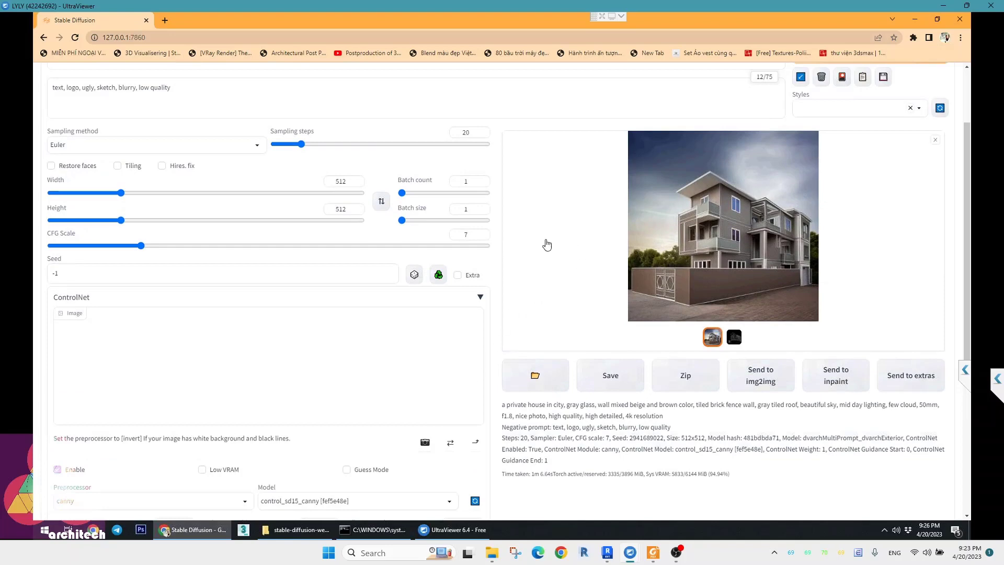
pyautogui.scroll(2, 546, 245)
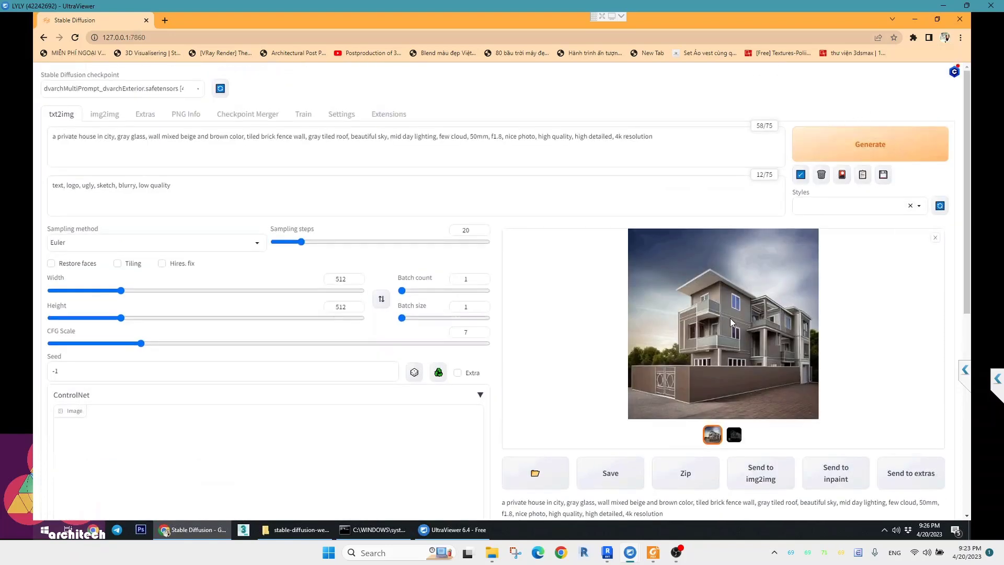
pyautogui.click(731, 324)
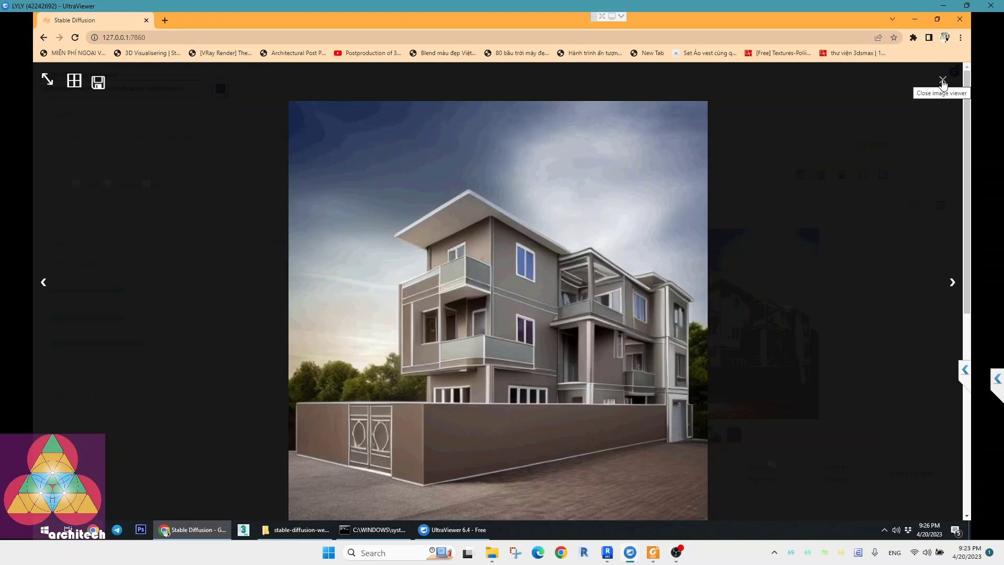
# - Close the viewer, highlight the whole positive prompt, then reopen and close the enlarged render
pyautogui.click(943, 81)
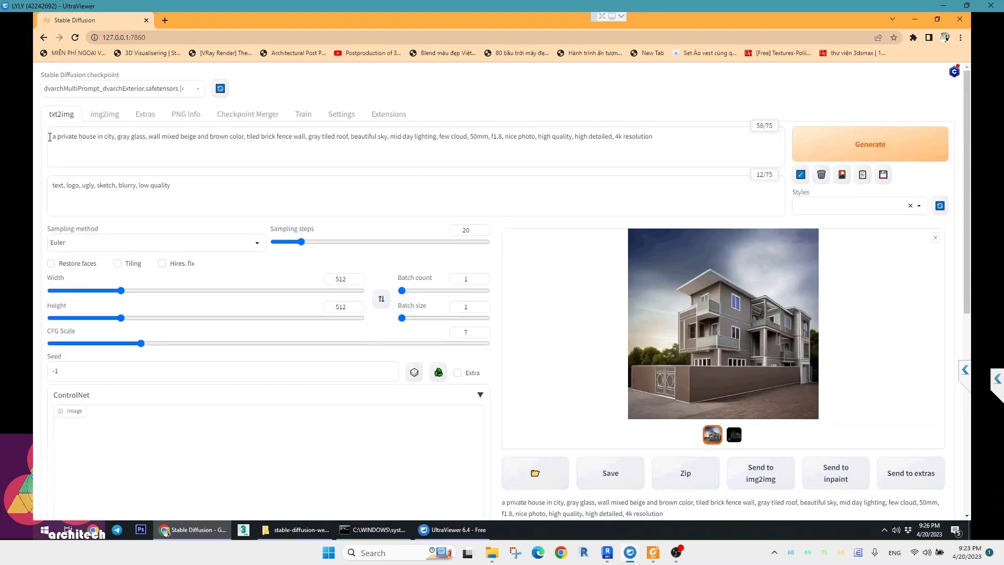
pyautogui.moveTo(50, 137); pyautogui.dragTo(672, 130)
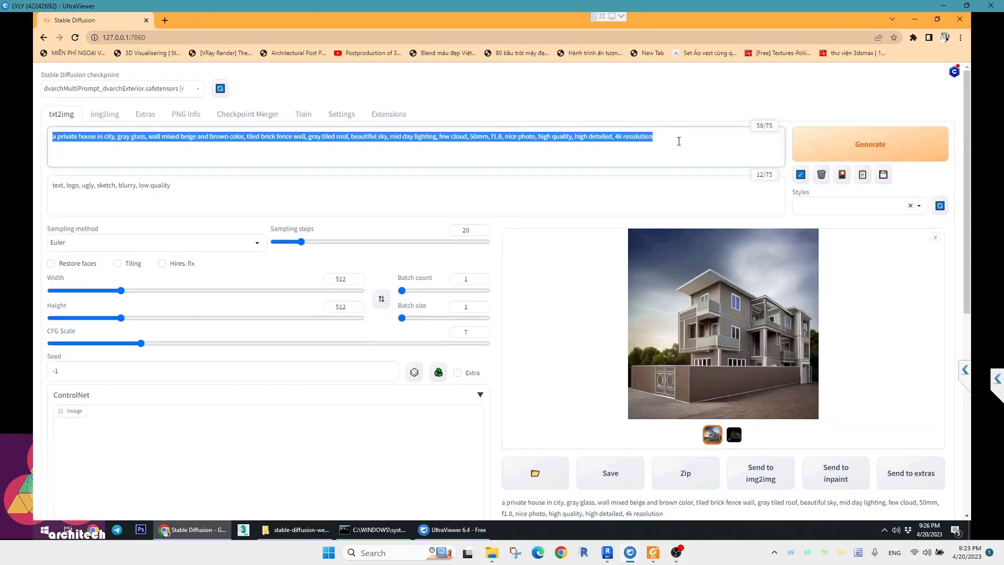
pyautogui.click(678, 344)
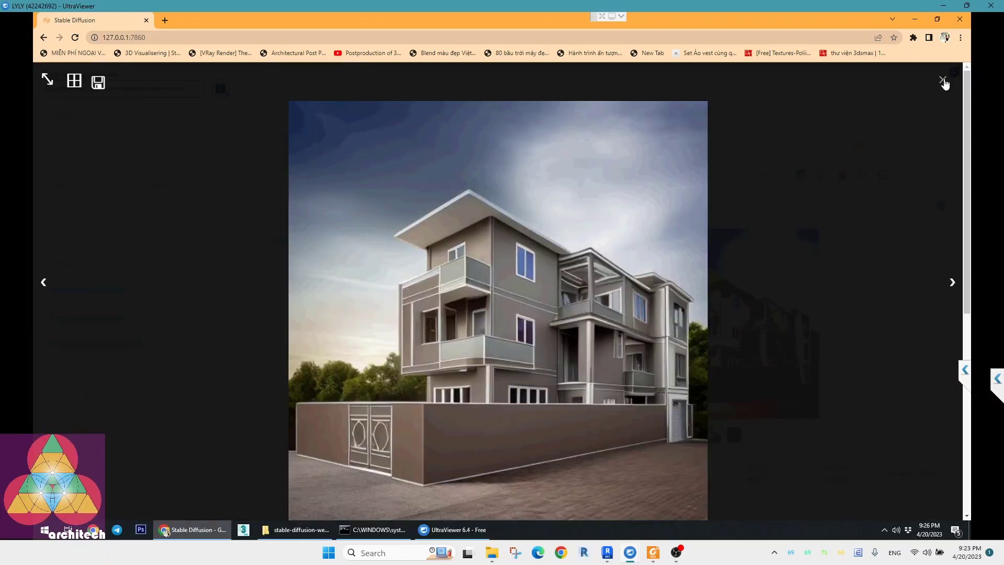
pyautogui.click(917, 96)
# - Generate a new render, noting sampling steps 20 and CFG scale 7 while it completes
pyautogui.click(860, 144)
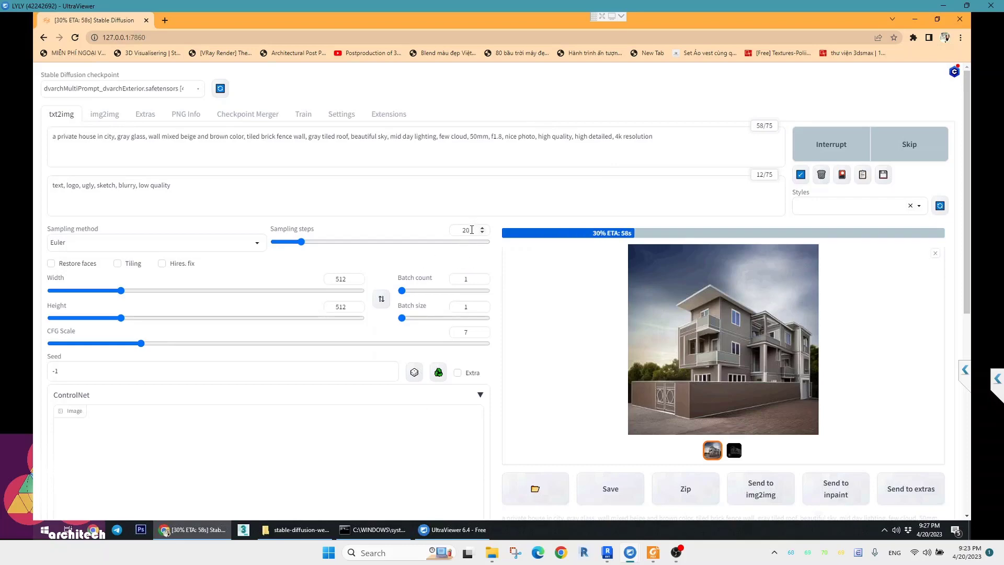
pyautogui.moveTo(471, 230); pyautogui.dragTo(457, 224)
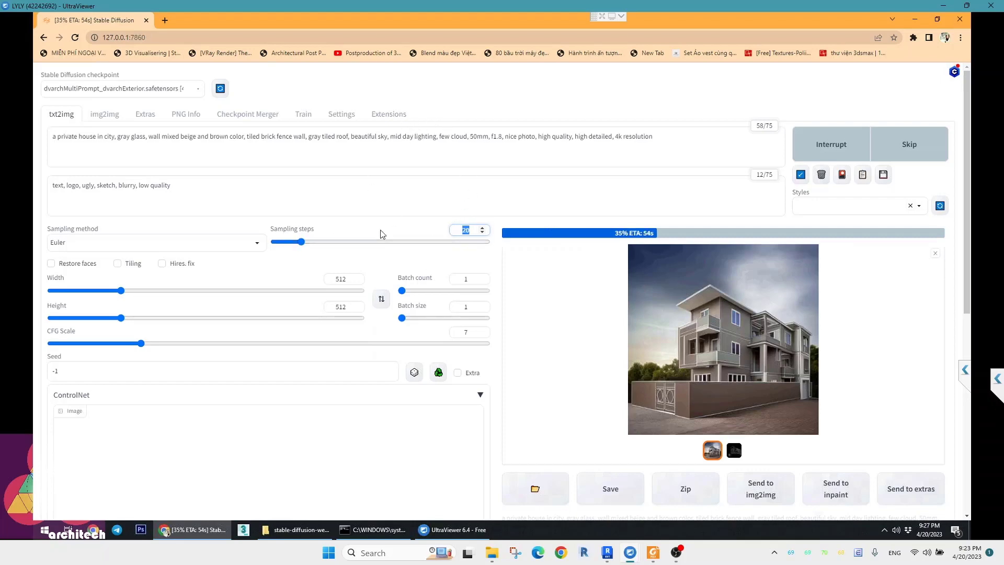
pyautogui.moveTo(469, 333); pyautogui.dragTo(448, 341)
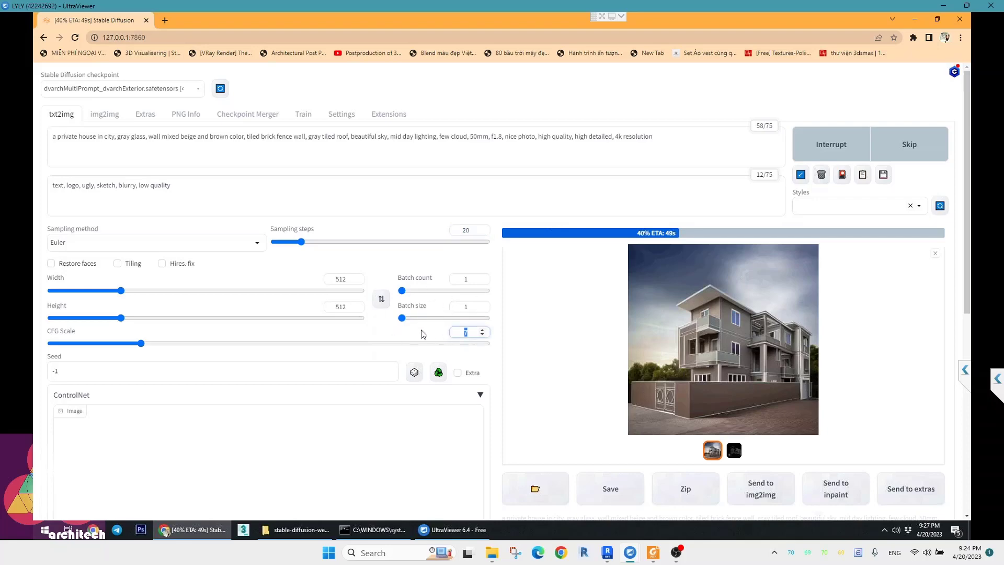
pyautogui.scroll(-3, 424, 333)
pyautogui.scroll(-2, 425, 333)
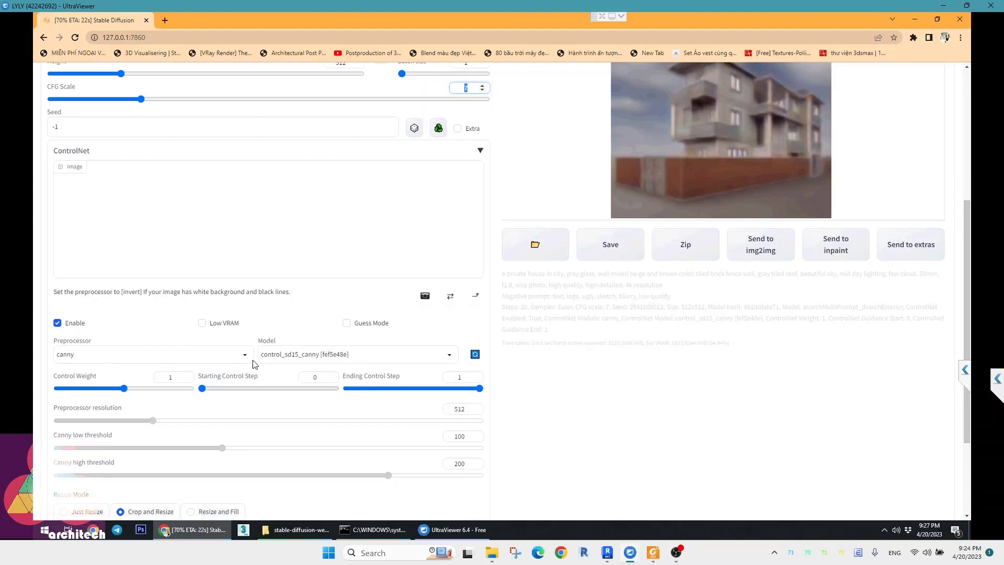
pyautogui.scroll(2, 444, 331)
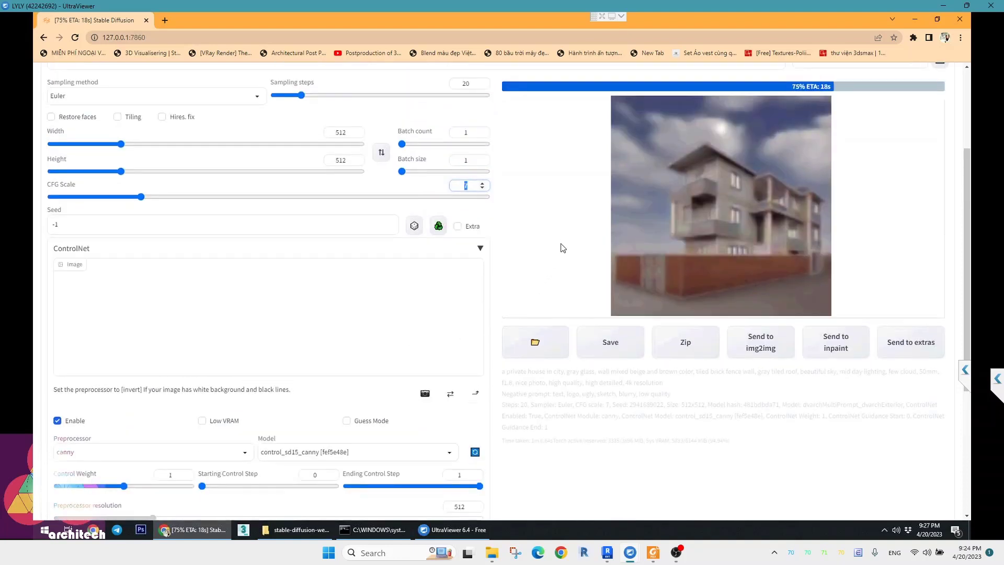
pyautogui.scroll(1, 522, 226)
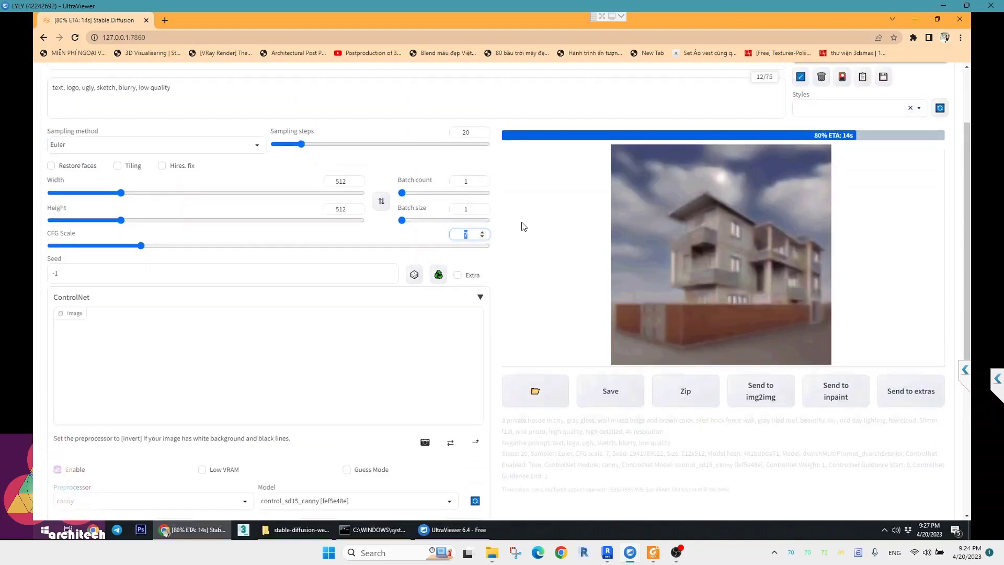
pyautogui.scroll(1, 523, 226)
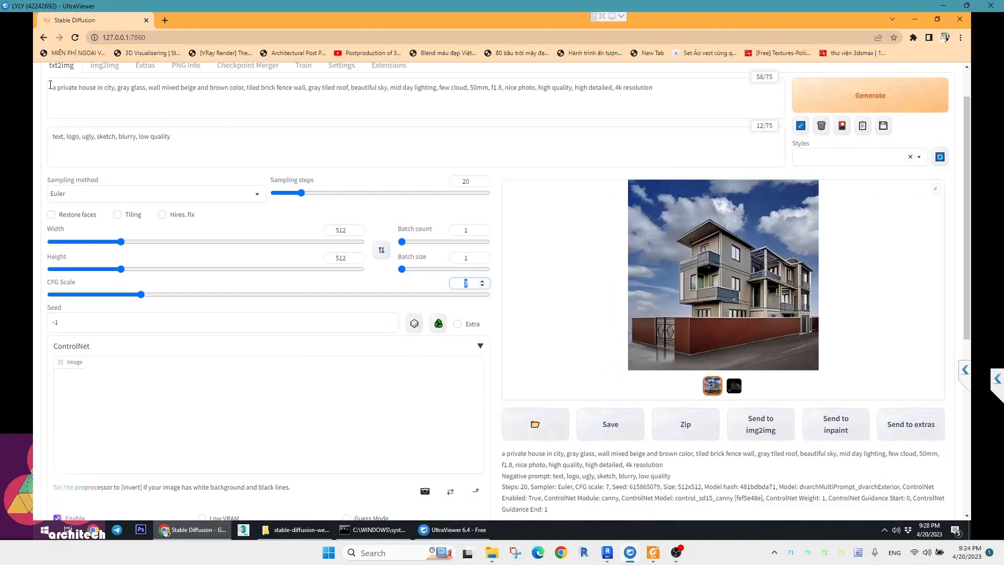
pyautogui.moveTo(52, 87); pyautogui.dragTo(208, 91)
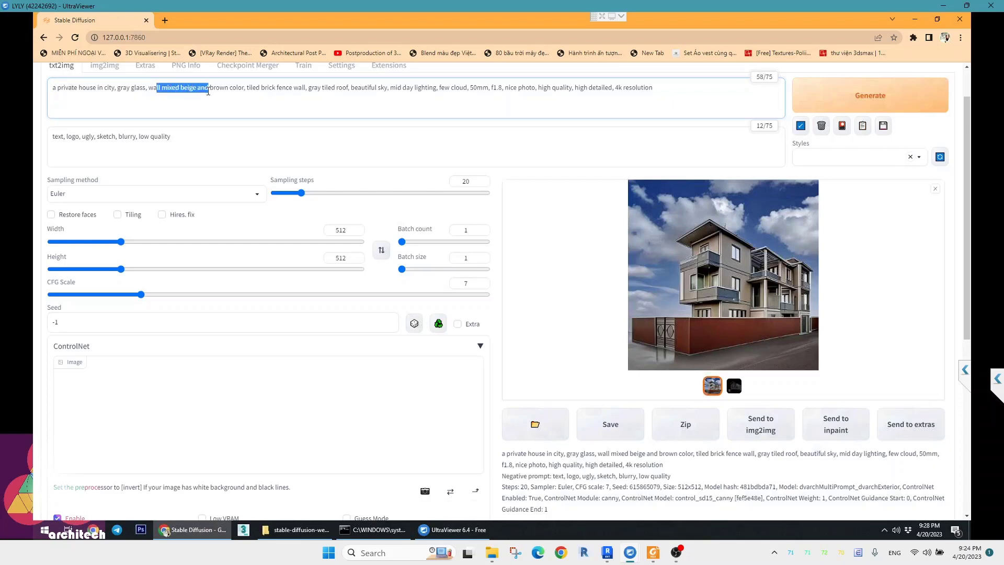
pyautogui.moveTo(256, 88); pyautogui.dragTo(287, 87)
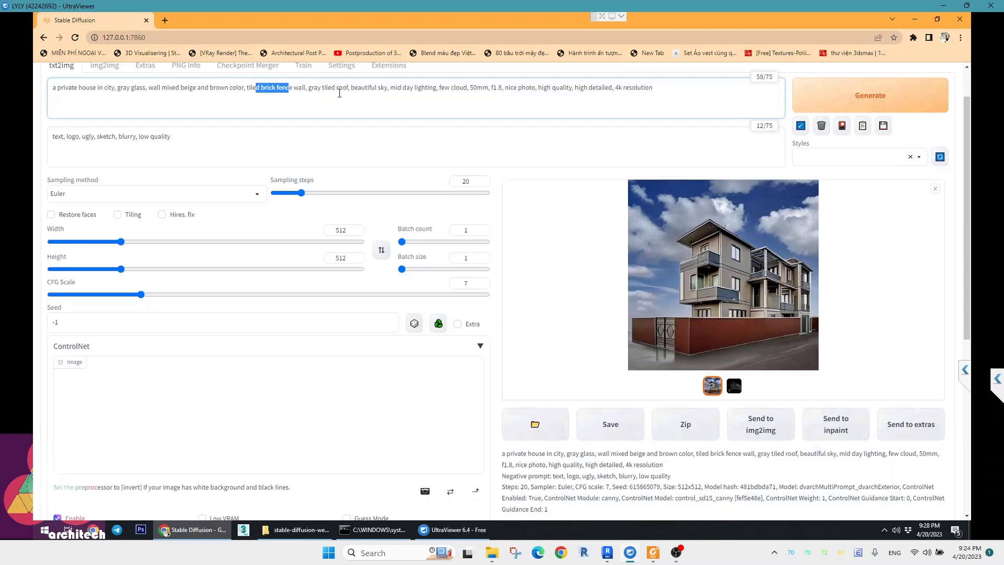
pyautogui.moveTo(309, 89); pyautogui.dragTo(336, 89)
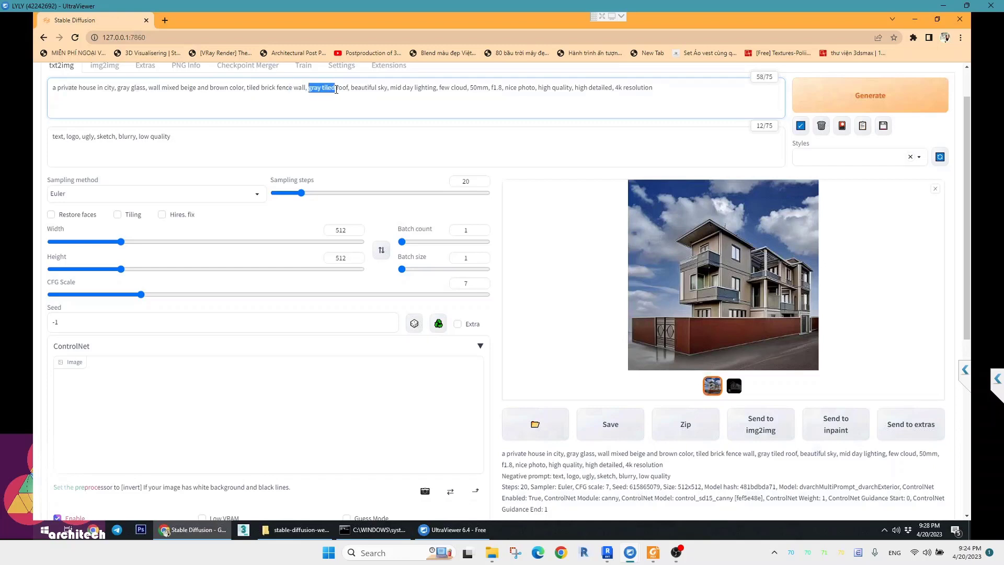
pyautogui.click(362, 89)
pyautogui.click(766, 288)
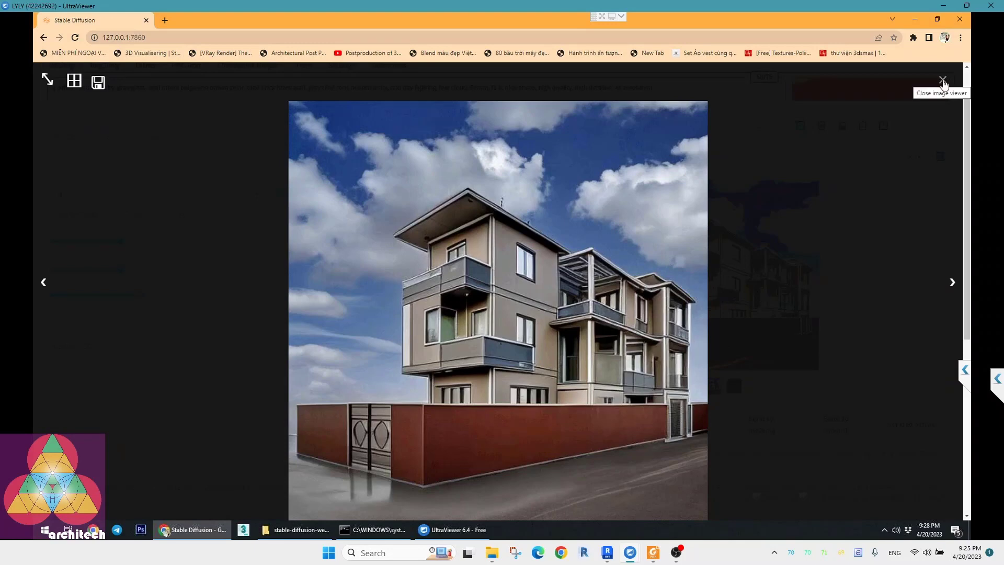
pyautogui.click(942, 81)
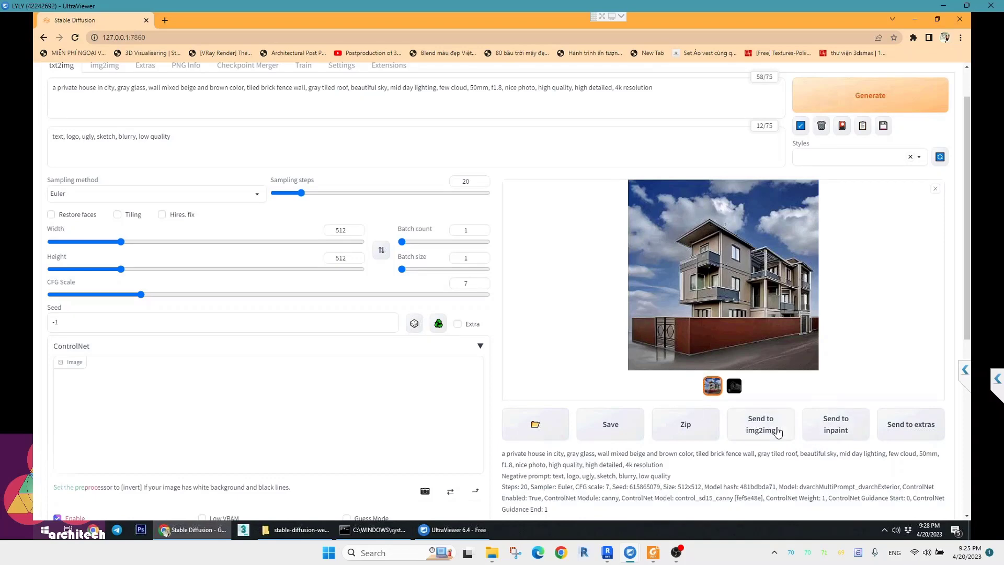
# - Send the cloudy-sky house render to img2img with its prompts
pyautogui.click(777, 432)
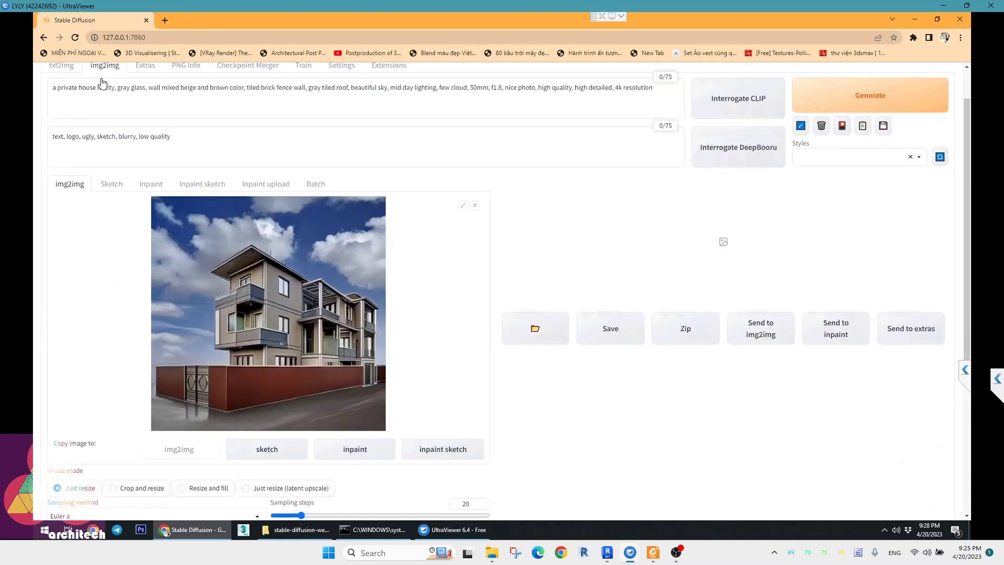
pyautogui.scroll(1, 94, 79)
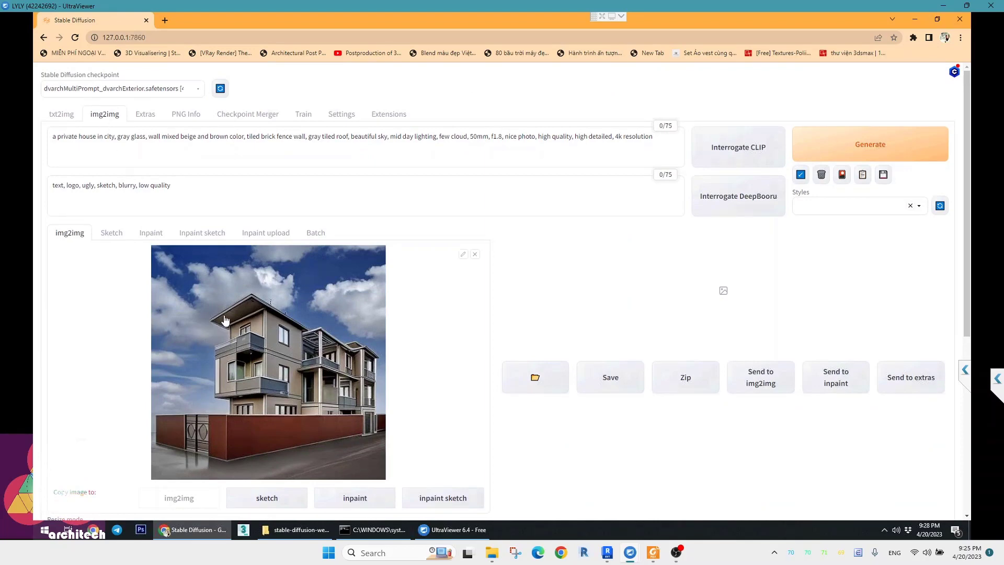
pyautogui.scroll(-1, 224, 300)
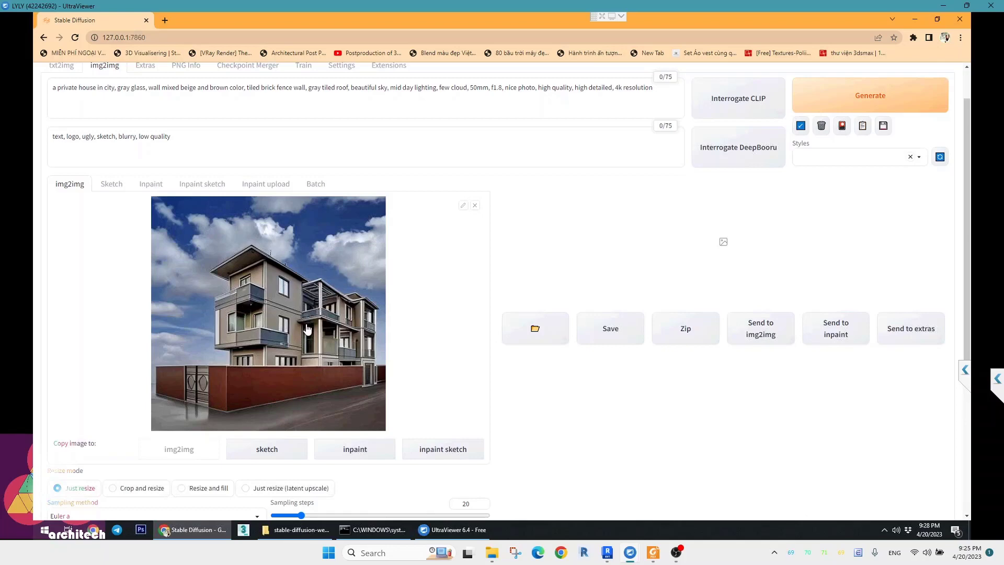
# - Expand the img2img ControlNet panel, showing its empty image area
pyautogui.scroll(-2, 301, 355)
pyautogui.scroll(-1, 301, 366)
pyautogui.scroll(-2, 314, 369)
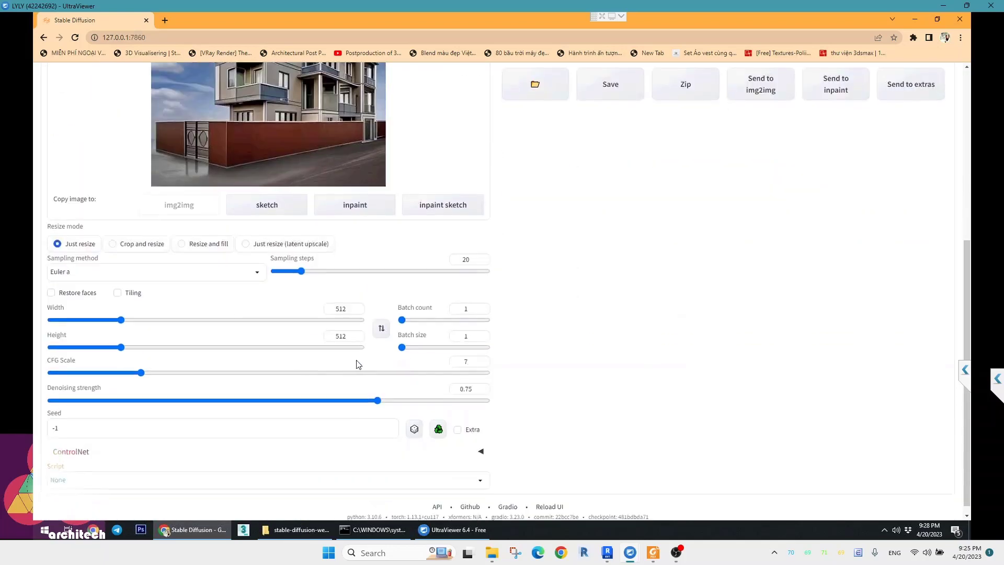
pyautogui.scroll(-1, 379, 384)
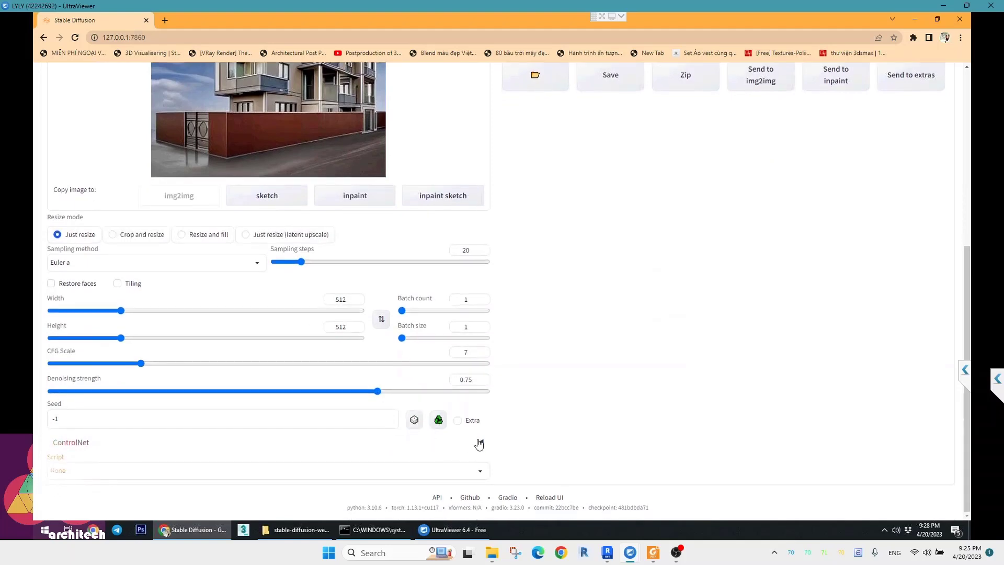
pyautogui.click(479, 443)
pyautogui.scroll(-1, 280, 460)
pyautogui.scroll(-2, 281, 459)
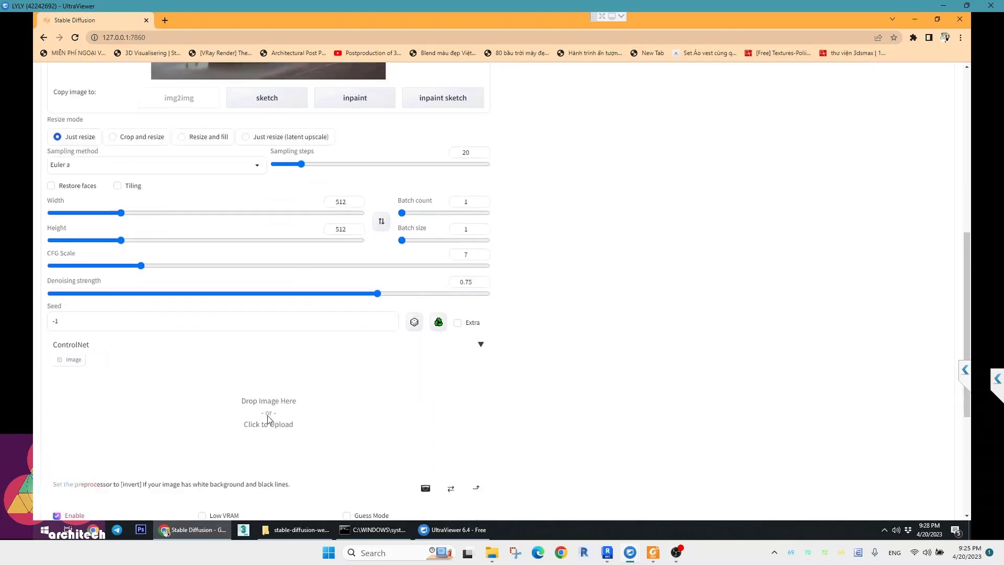
# - Load Test 05.jpg as the ControlNet image and turn on Low VRAM
pyautogui.click(271, 424)
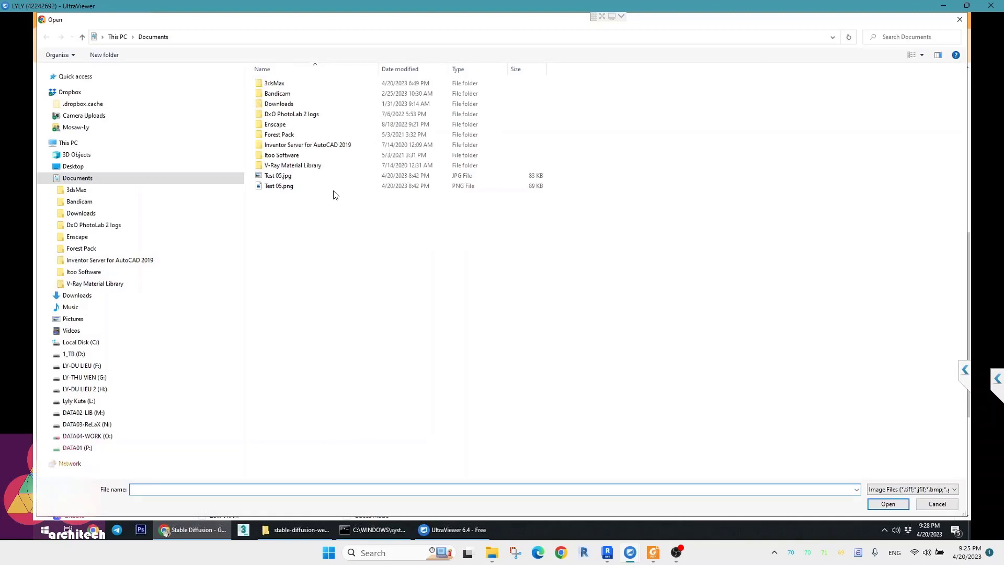
pyautogui.doubleClick(285, 177)
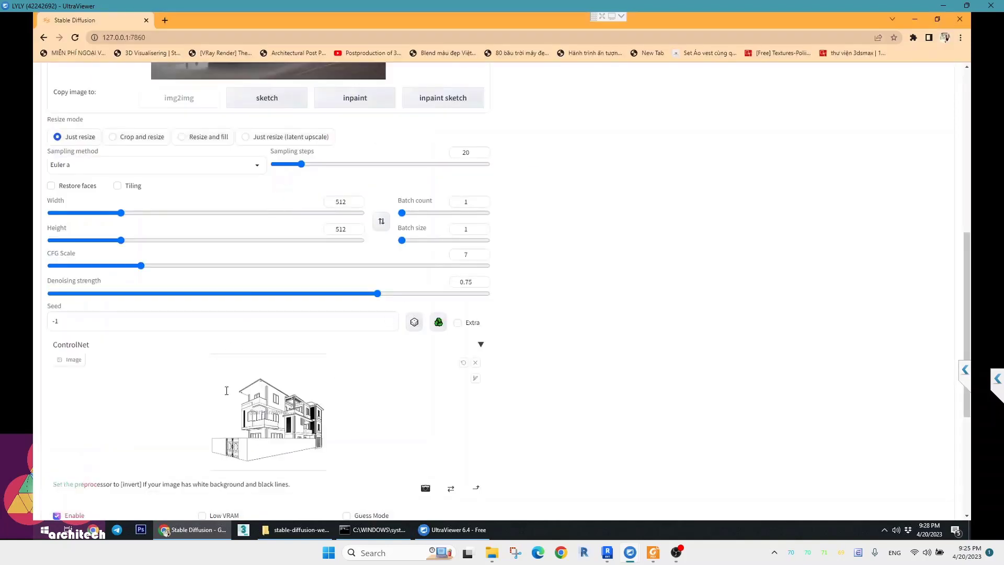
pyautogui.scroll(-1, 233, 408)
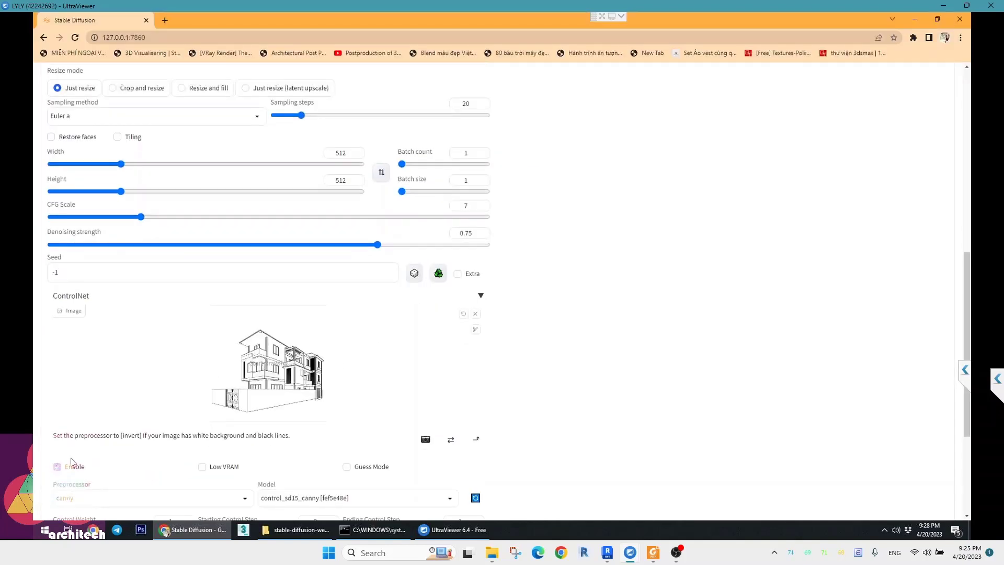
pyautogui.click(201, 467)
# - Set sampling steps to 30, start the img2img generation, and bring Foxit Reader forward
pyautogui.scroll(1, 544, 425)
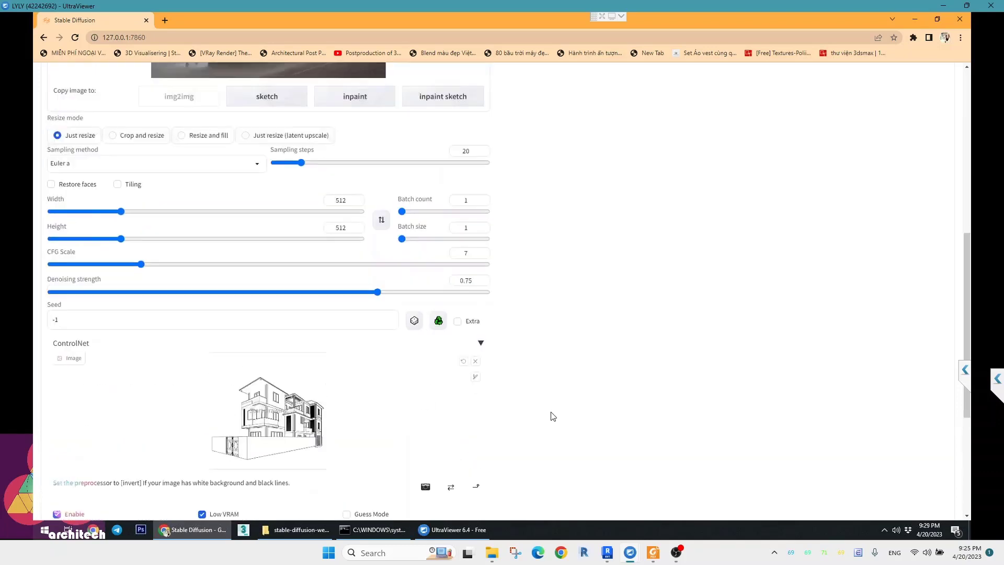
pyautogui.scroll(2, 549, 415)
pyautogui.scroll(2, 565, 392)
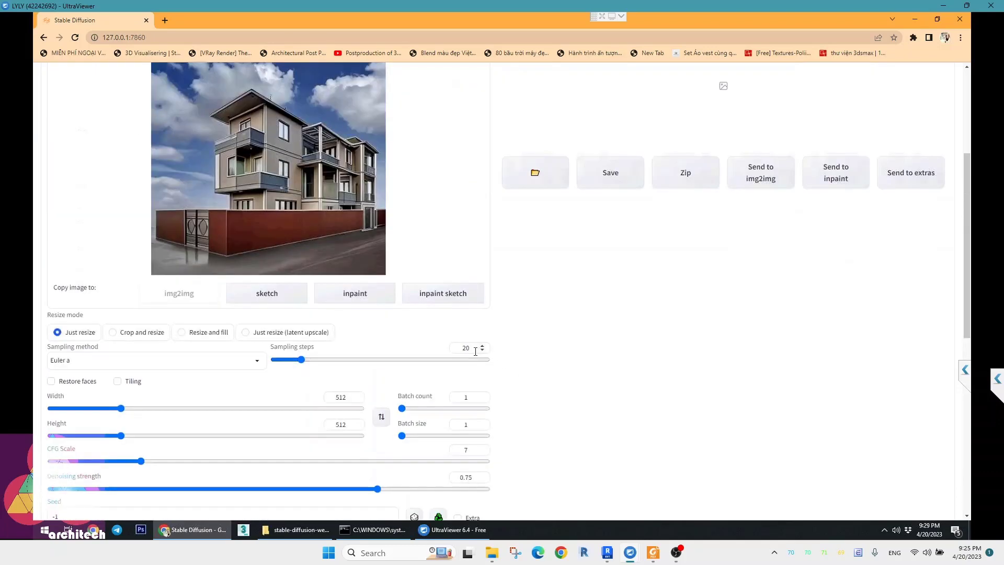
pyautogui.moveTo(468, 350); pyautogui.dragTo(457, 352)
pyautogui.write('30')
pyautogui.scroll(1, 609, 328)
pyautogui.scroll(3, 608, 328)
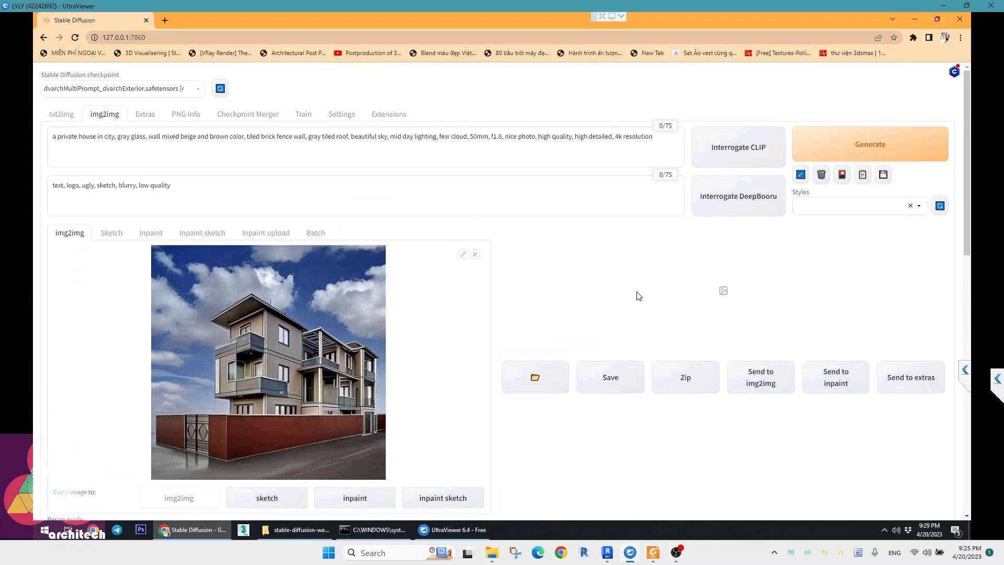
pyautogui.click(838, 140)
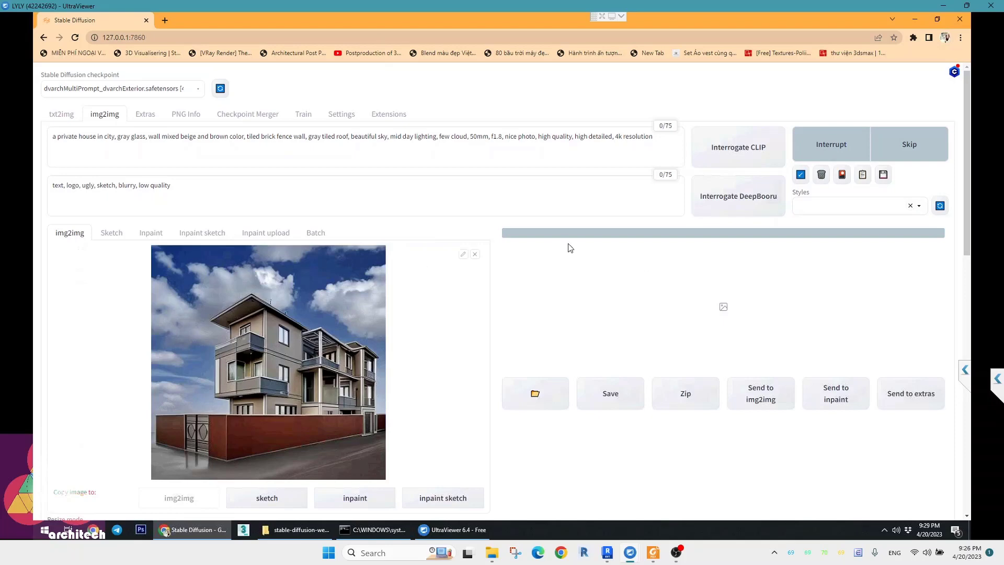
pyautogui.click(654, 552)
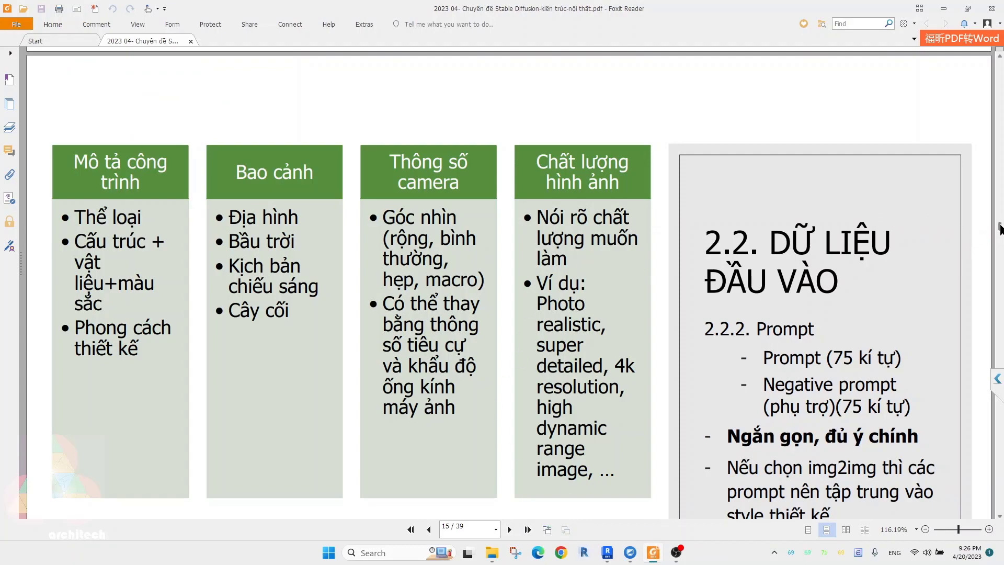
# - Scroll the PDF to page 33, the TEST 02 bedroom slide, and pan across its comparison images
pyautogui.moveTo(1000, 228); pyautogui.dragTo(1000, 264)
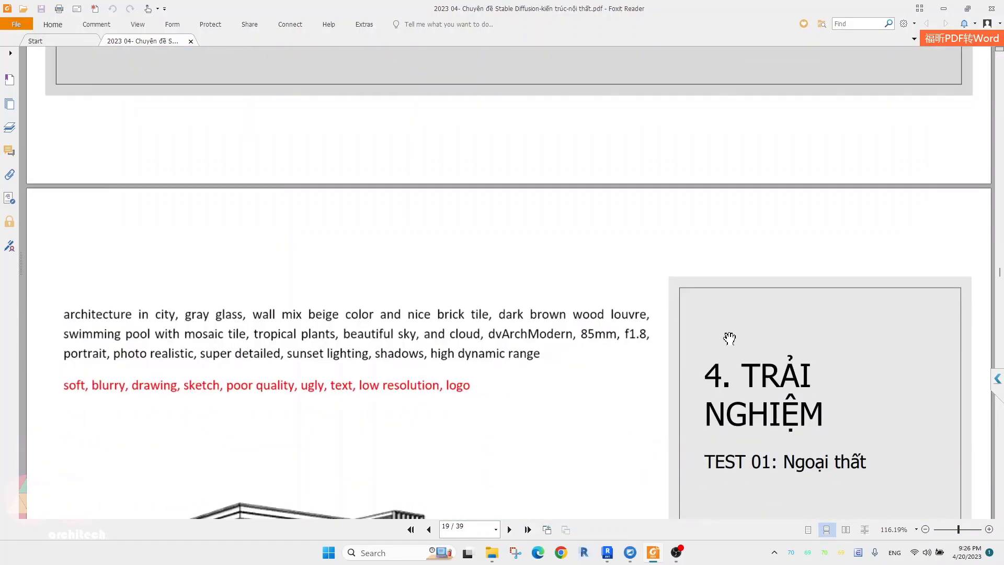
pyautogui.scroll(-5, 729, 336)
pyautogui.scroll(-1, 729, 336)
pyautogui.scroll(-5, 729, 336)
pyautogui.scroll(-5, 729, 336)
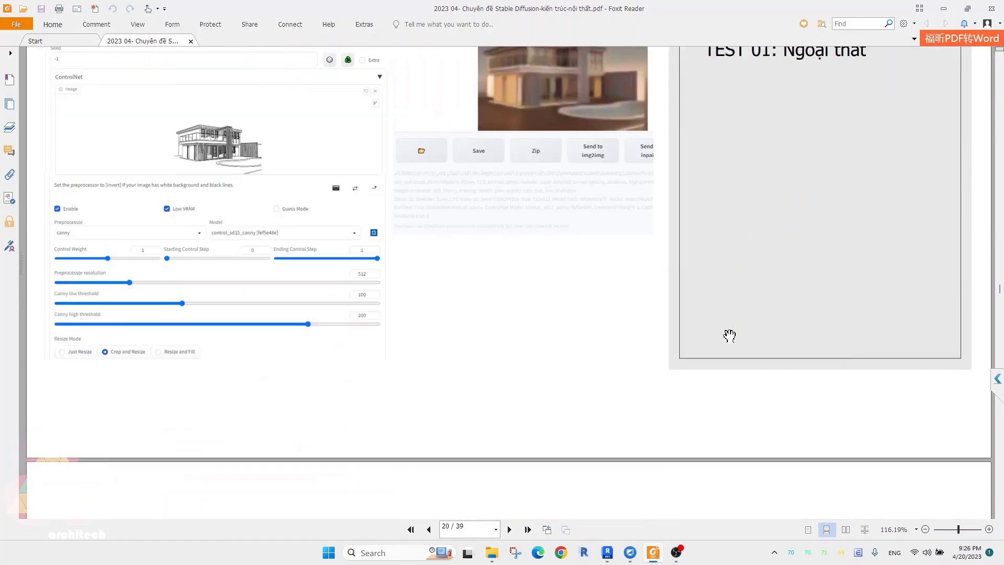
pyautogui.scroll(-5, 729, 336)
pyautogui.scroll(-3, 730, 336)
pyautogui.scroll(3, 729, 335)
pyautogui.scroll(5, 729, 332)
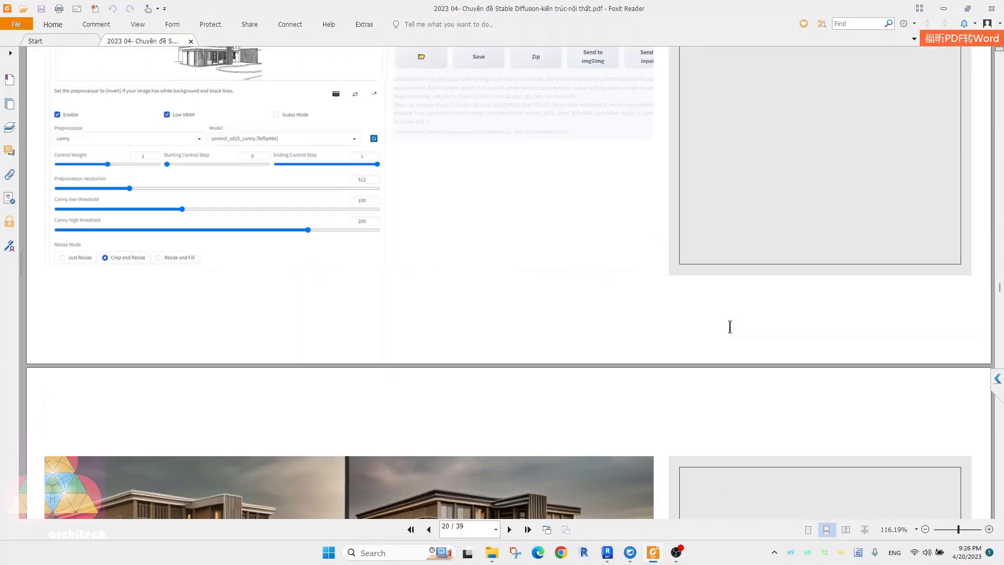
pyautogui.scroll(3, 730, 328)
pyautogui.scroll(4, 729, 327)
pyautogui.scroll(2, 343, 76)
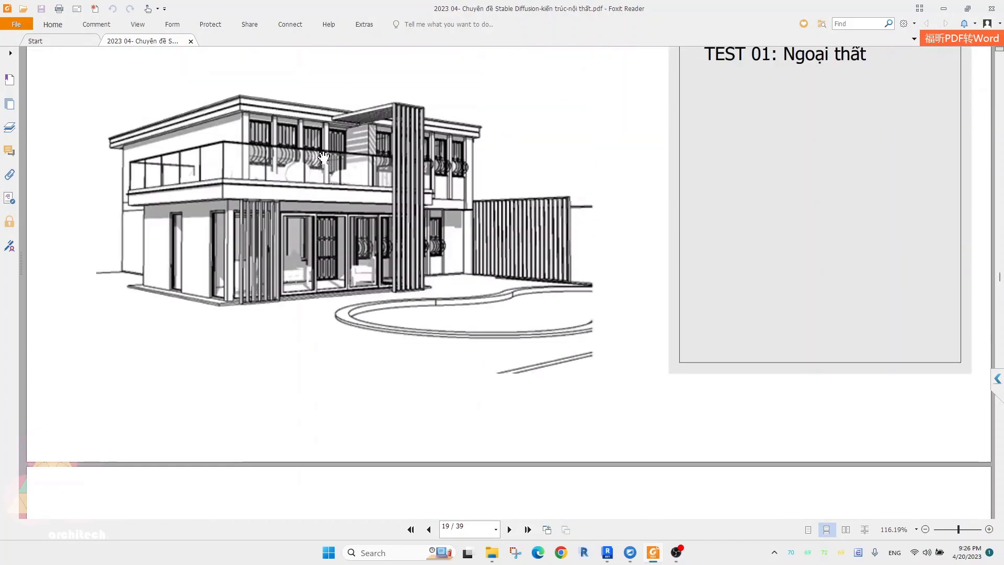
pyautogui.scroll(-4, 323, 161)
pyautogui.scroll(-5, 323, 161)
pyautogui.scroll(-3, 323, 161)
pyautogui.scroll(-3, 323, 161)
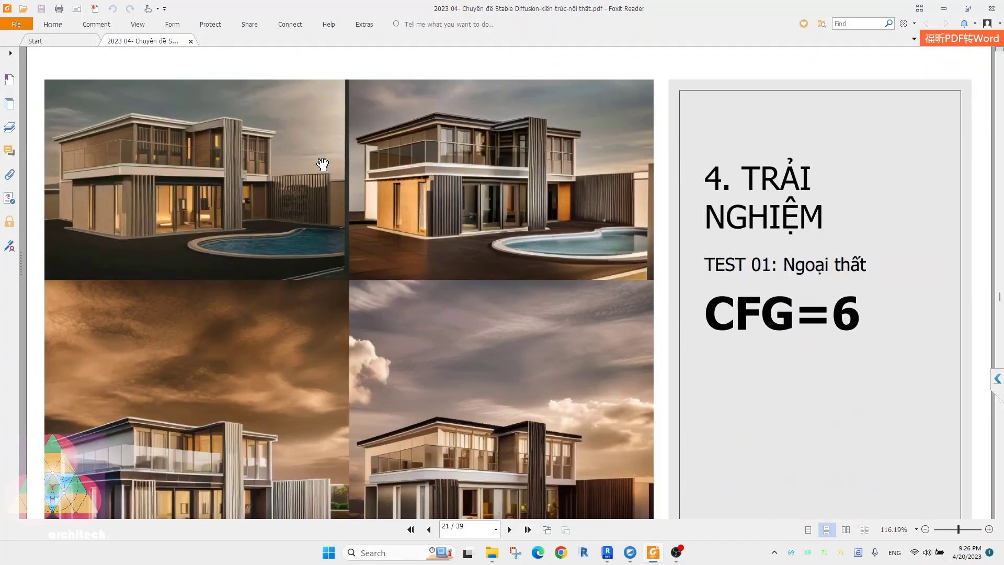
pyautogui.scroll(-1, 323, 161)
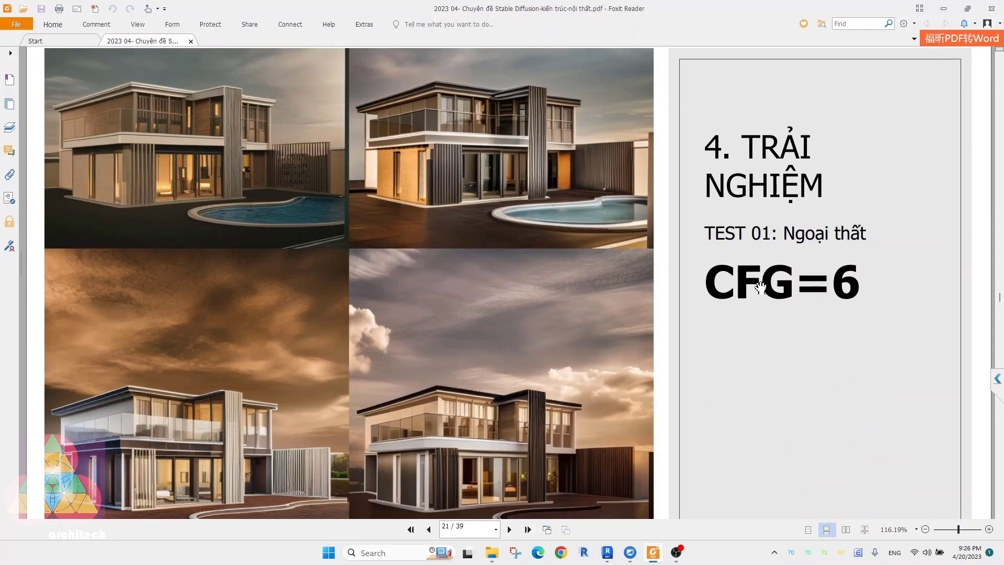
pyautogui.scroll(-3, 459, 253)
pyautogui.scroll(-3, 459, 252)
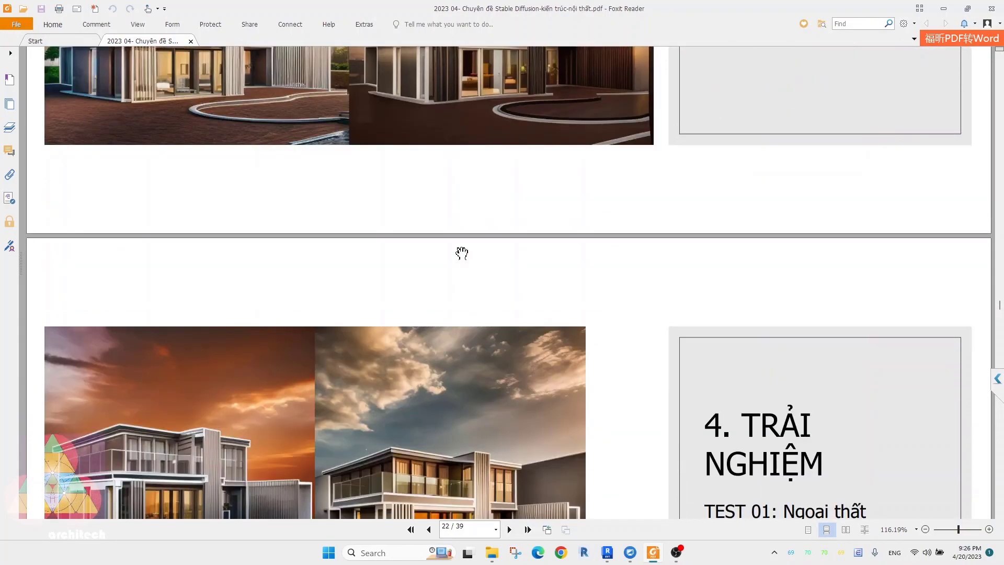
pyautogui.scroll(-5, 488, 251)
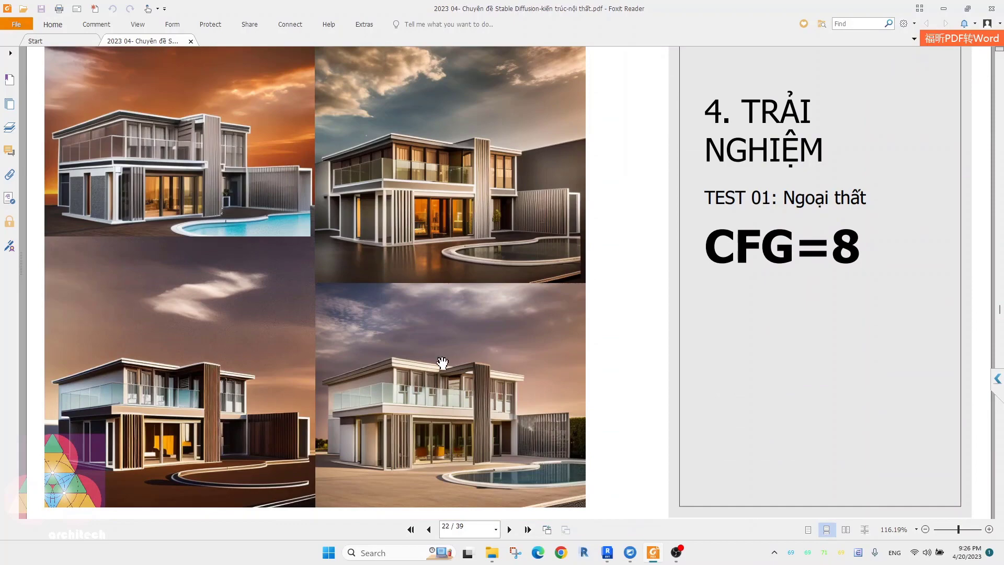
pyautogui.scroll(-3, 439, 366)
pyautogui.scroll(-4, 443, 363)
pyautogui.scroll(-4, 523, 351)
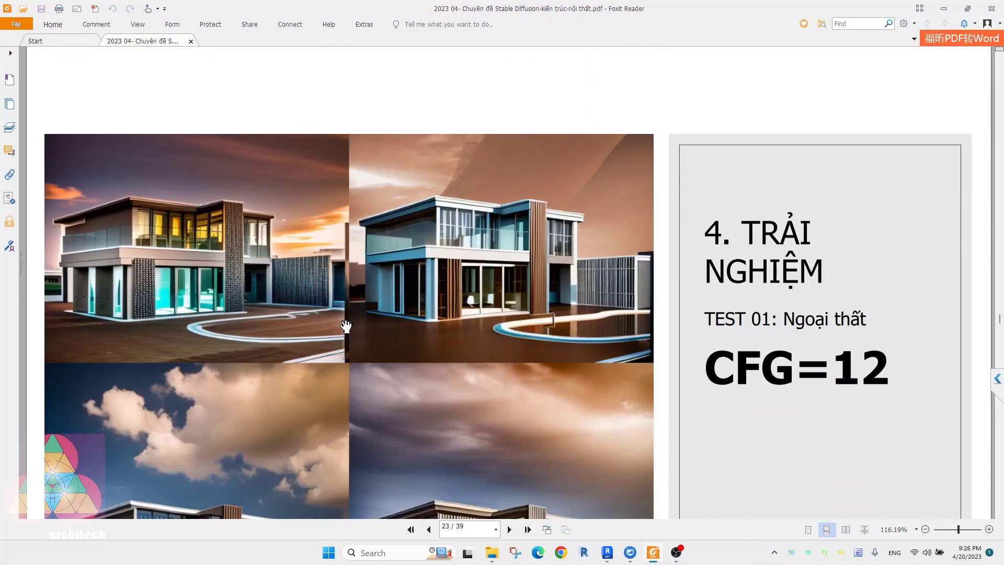
pyautogui.scroll(-3, 314, 272)
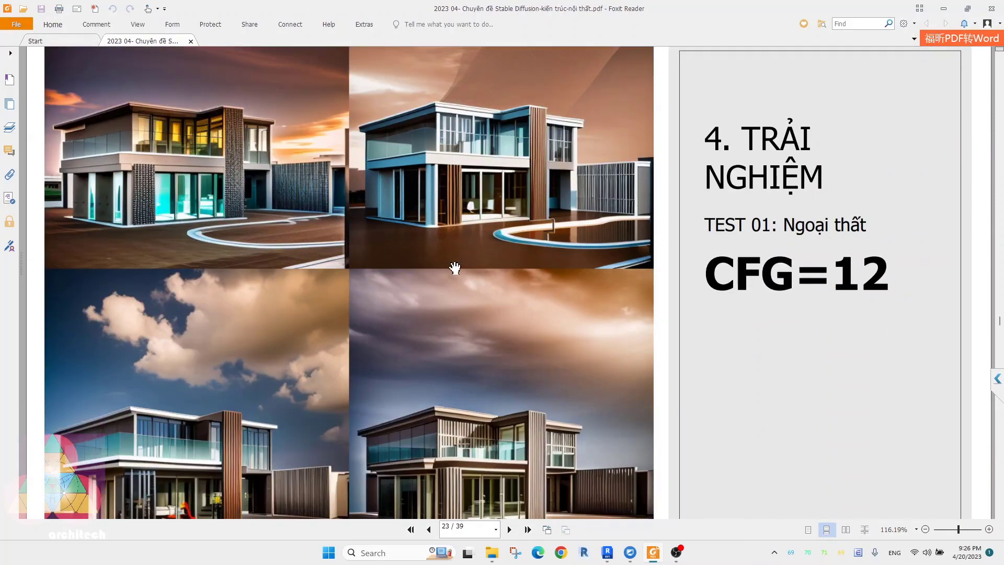
pyautogui.scroll(-5, 452, 271)
pyautogui.scroll(-5, 452, 271)
pyautogui.scroll(-3, 451, 270)
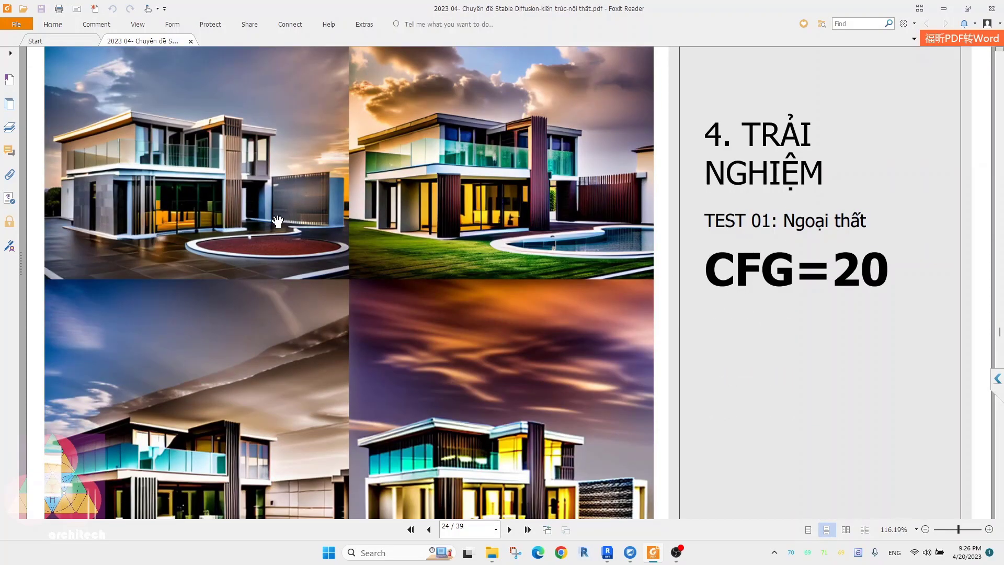
pyautogui.scroll(-4, 480, 291)
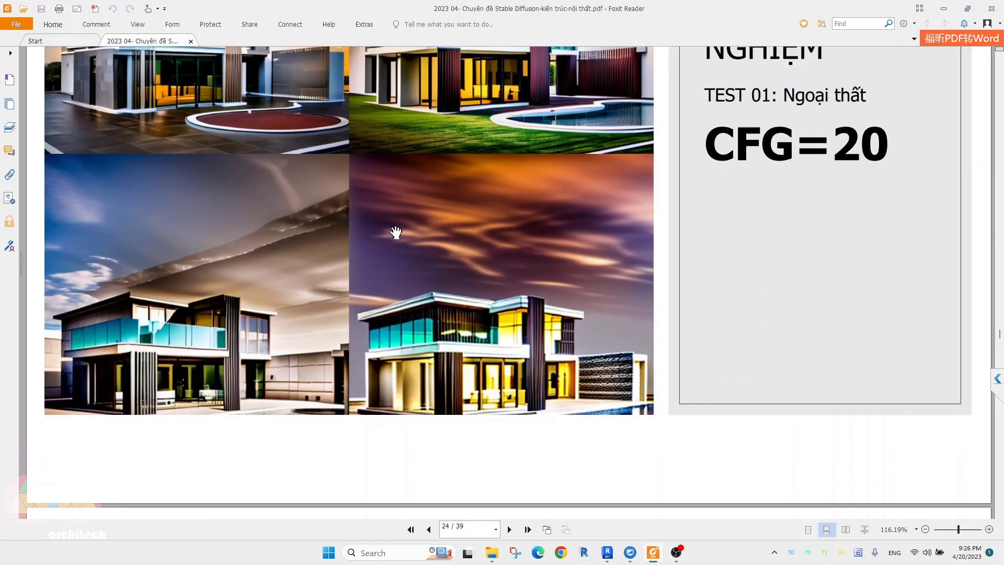
pyautogui.scroll(-2, 396, 231)
pyautogui.scroll(-5, 396, 230)
pyautogui.scroll(-4, 396, 230)
pyautogui.scroll(-2, 396, 230)
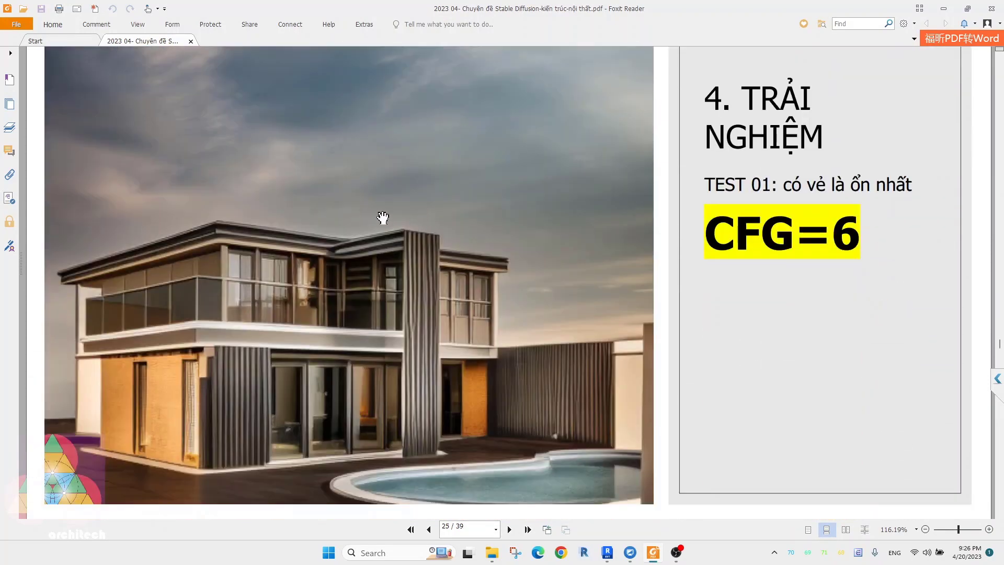
pyautogui.scroll(-4, 381, 217)
pyautogui.scroll(-7, 470, 229)
pyautogui.scroll(-8, 470, 229)
pyautogui.scroll(-4, 470, 228)
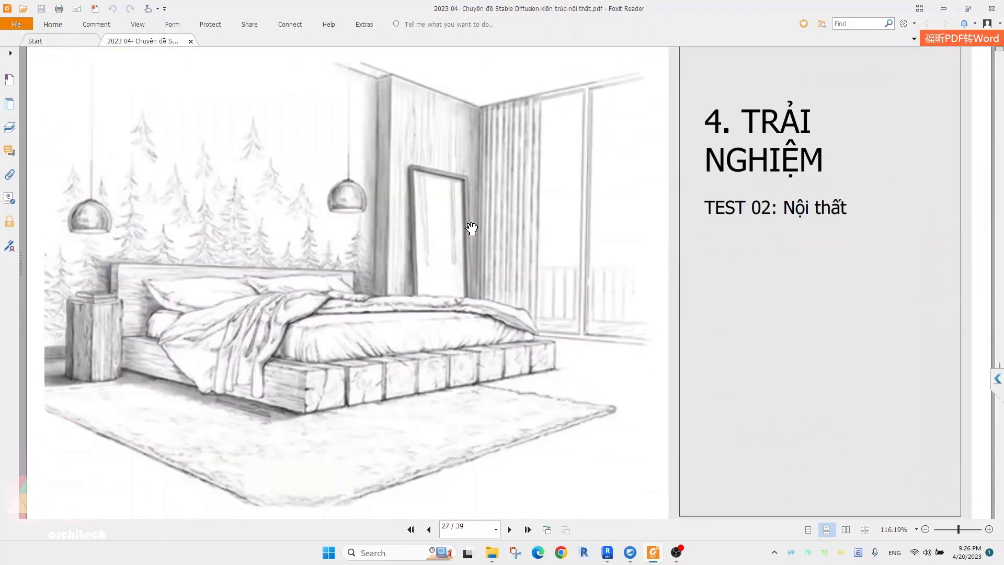
pyautogui.scroll(1, 522, 232)
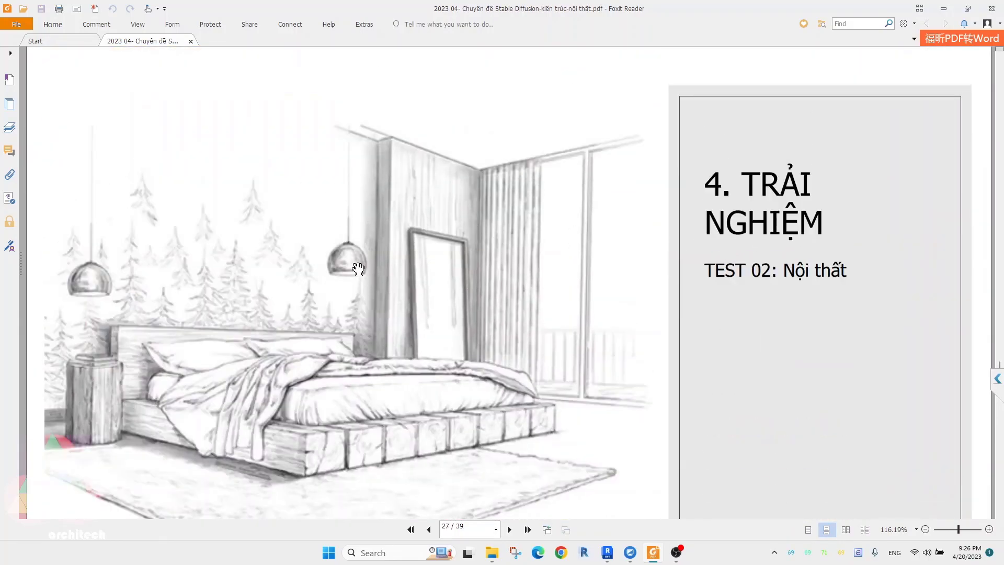
pyautogui.scroll(-1, 359, 268)
pyautogui.scroll(-1, 335, 329)
pyautogui.scroll(-5, 337, 285)
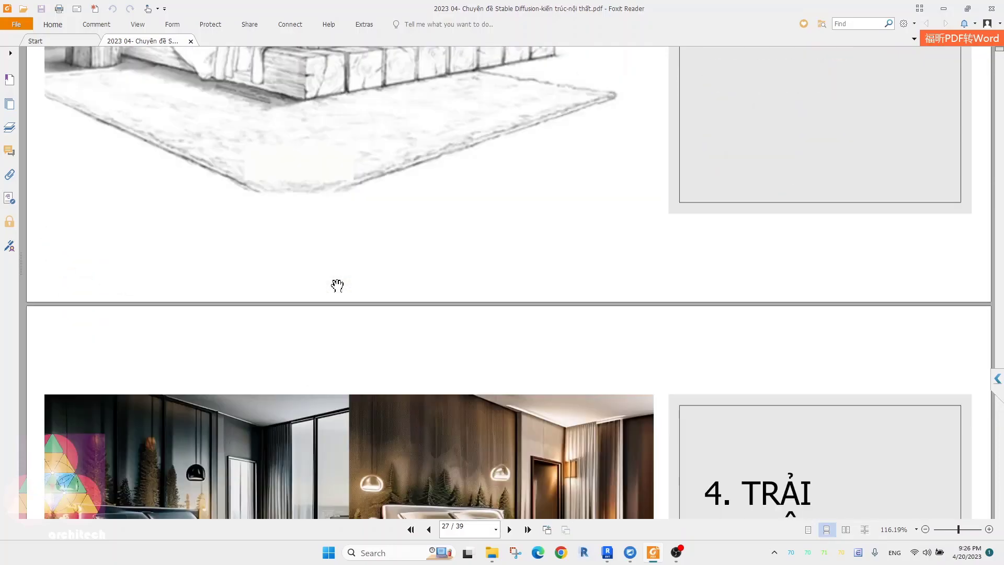
pyautogui.scroll(-4, 337, 284)
pyautogui.scroll(-3, 337, 285)
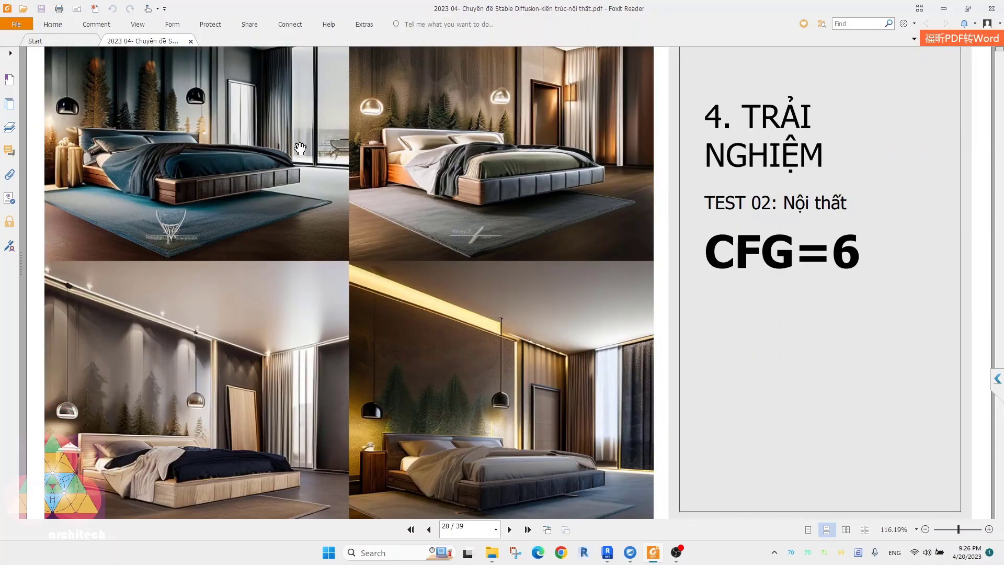
pyautogui.scroll(-3, 465, 277)
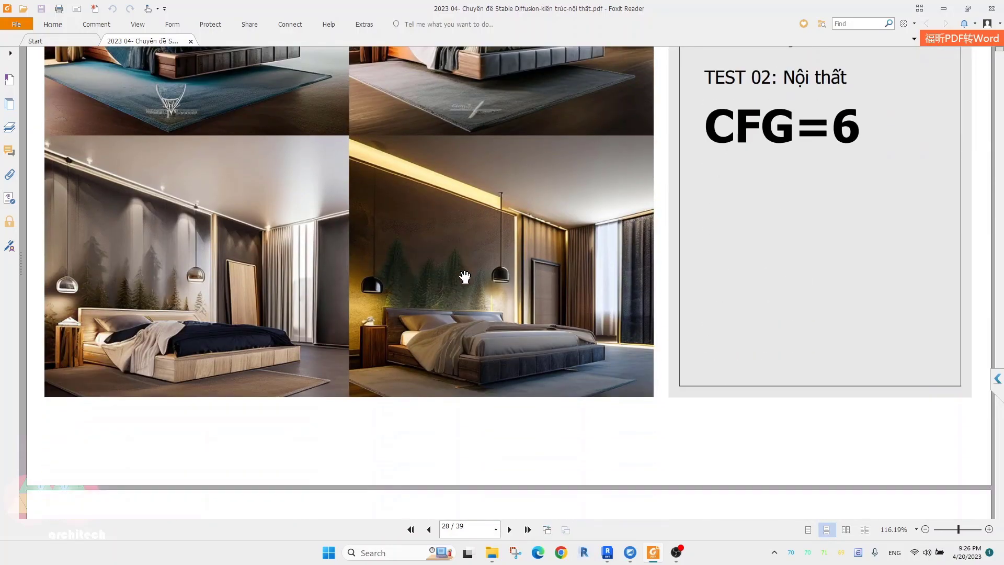
pyautogui.scroll(-5, 464, 278)
pyautogui.scroll(-3, 460, 275)
pyautogui.scroll(-3, 457, 275)
pyautogui.scroll(-2, 454, 274)
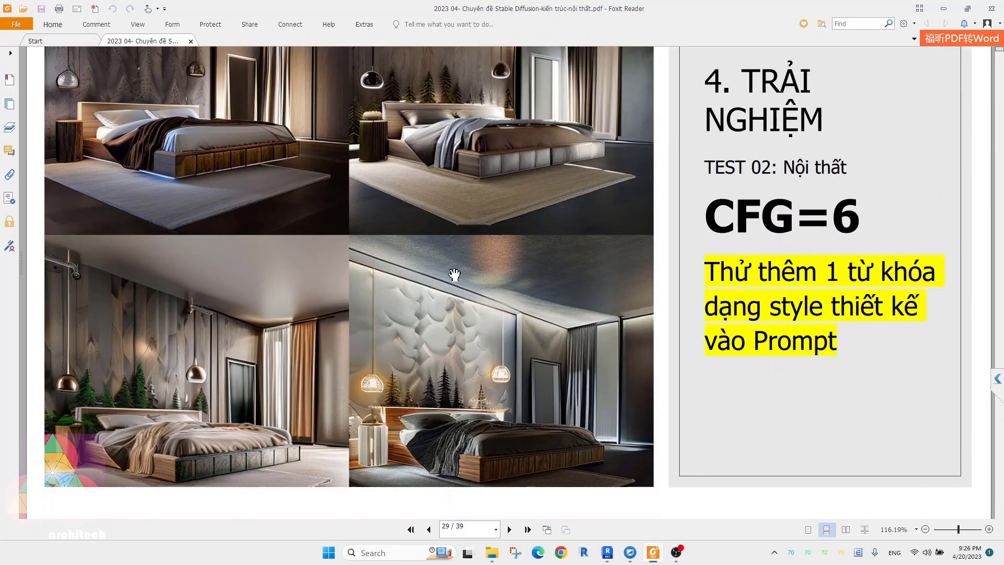
pyautogui.scroll(-1, 392, 259)
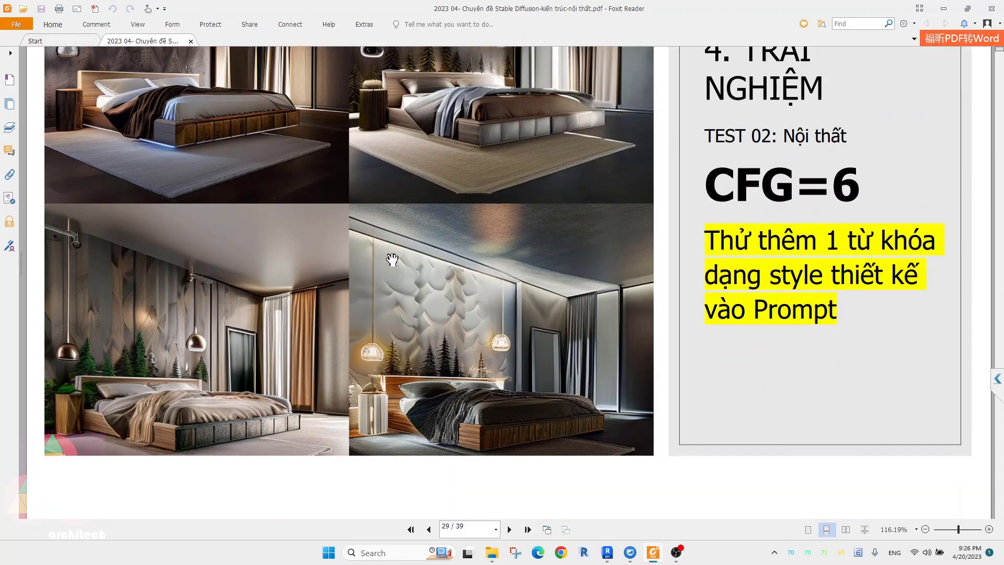
pyautogui.scroll(2, 392, 258)
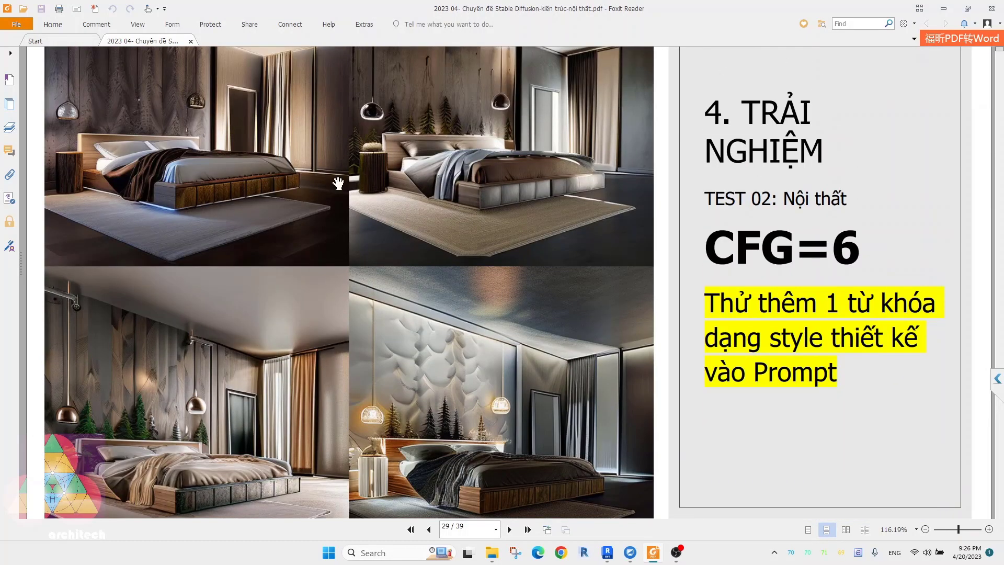
pyautogui.scroll(-1, 345, 194)
pyautogui.scroll(4, 365, 208)
pyautogui.scroll(-9, 376, 235)
pyautogui.scroll(-7, 381, 247)
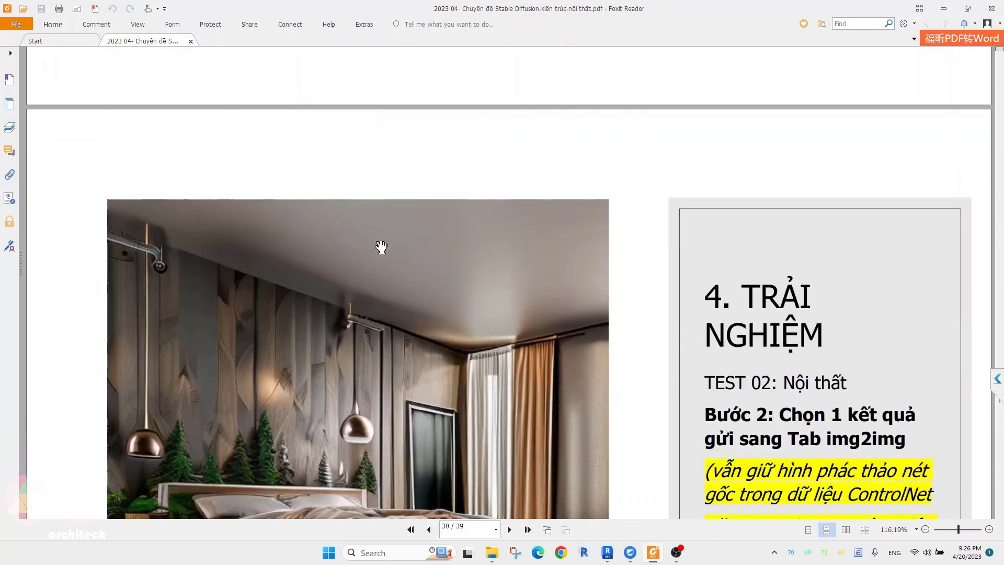
pyautogui.scroll(-5, 366, 257)
pyautogui.scroll(-7, 352, 264)
pyautogui.scroll(-8, 351, 266)
pyautogui.scroll(-2, 352, 266)
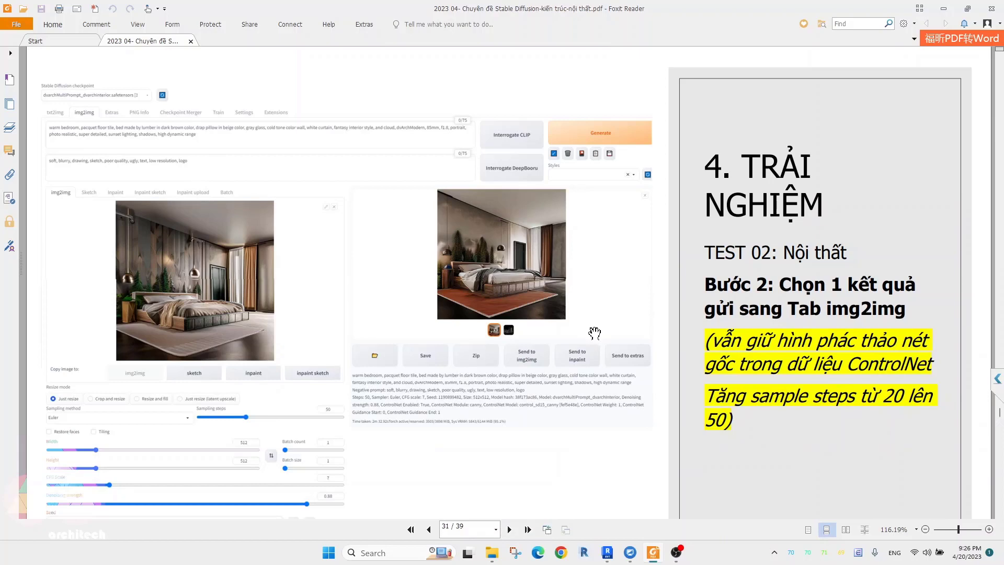
pyautogui.scroll(-1, 273, 377)
pyautogui.scroll(-2, 293, 366)
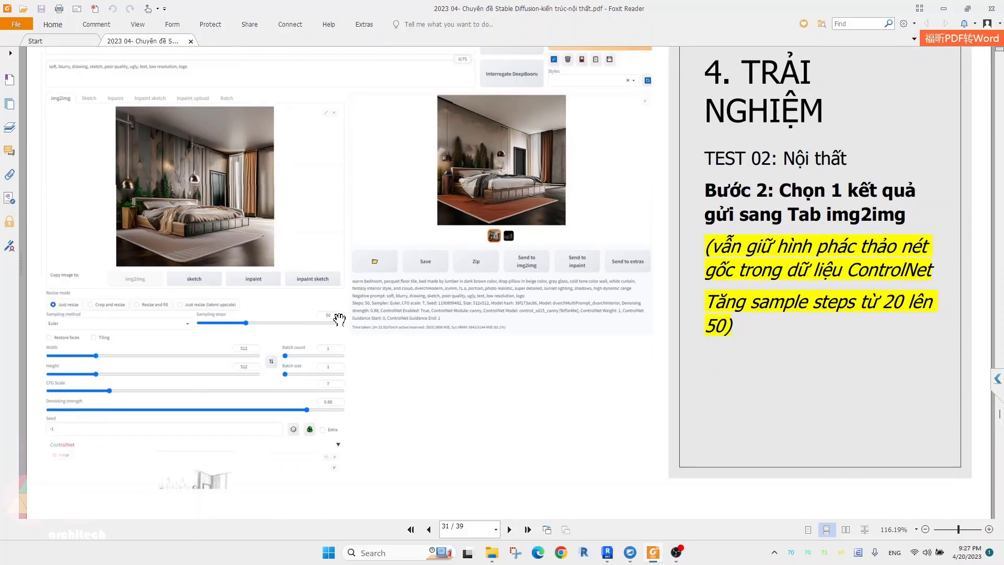
pyautogui.scroll(-5, 339, 319)
pyautogui.scroll(-5, 314, 293)
pyautogui.scroll(-3, 293, 277)
pyautogui.scroll(-1, 281, 271)
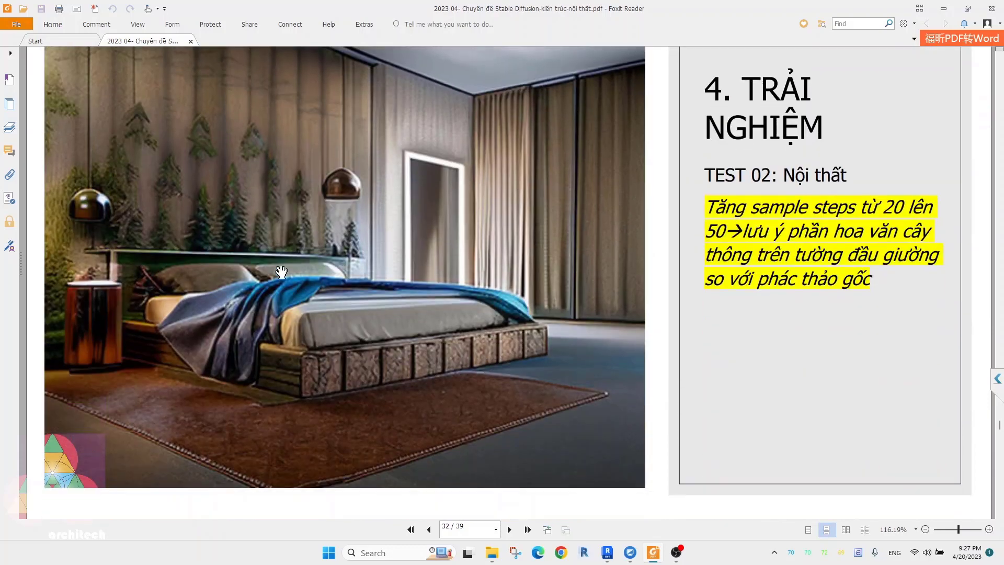
pyautogui.scroll(1, 400, 191)
pyautogui.scroll(1, 324, 251)
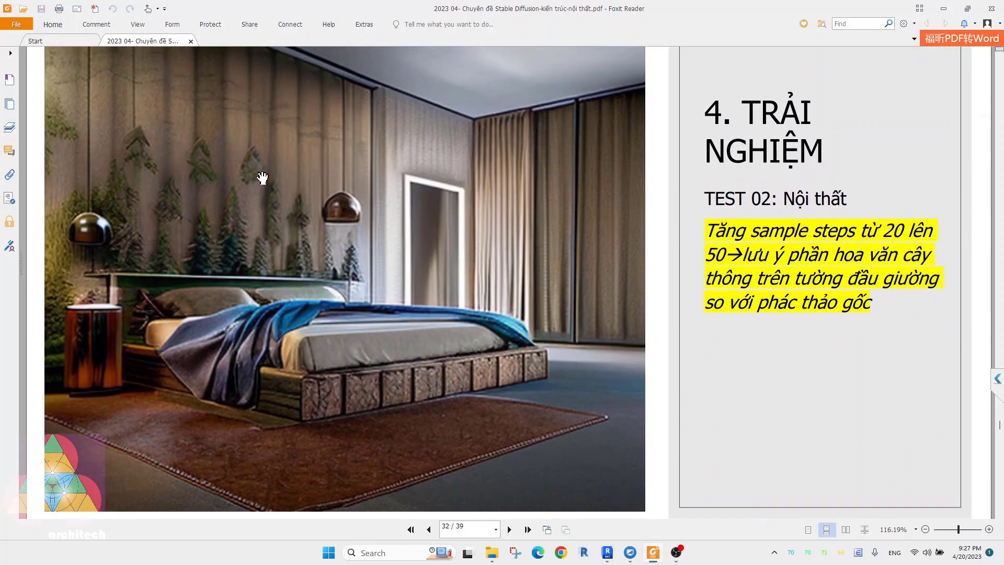
pyautogui.scroll(-3, 294, 293)
pyautogui.scroll(-8, 354, 368)
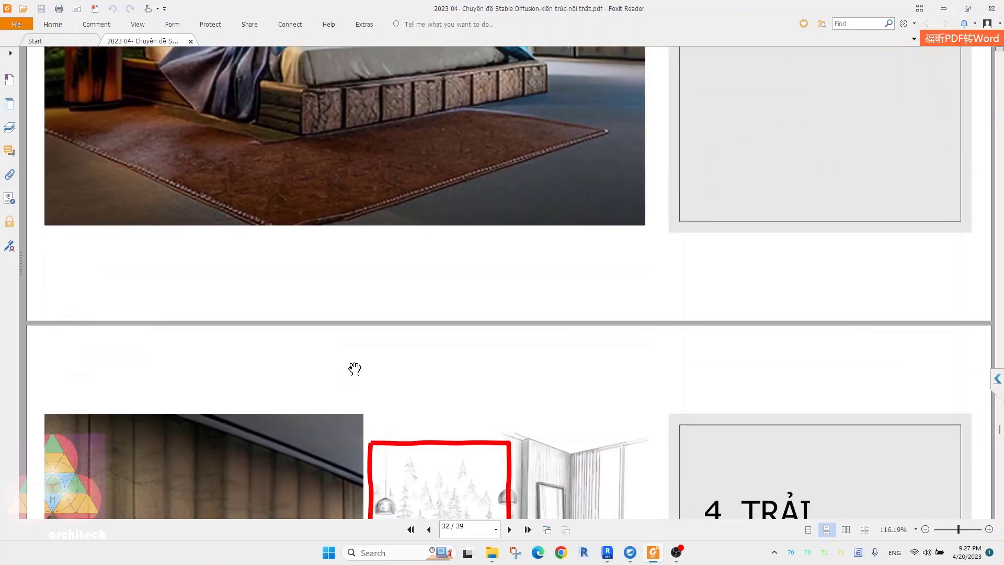
pyautogui.scroll(-7, 355, 369)
pyautogui.scroll(-5, 351, 319)
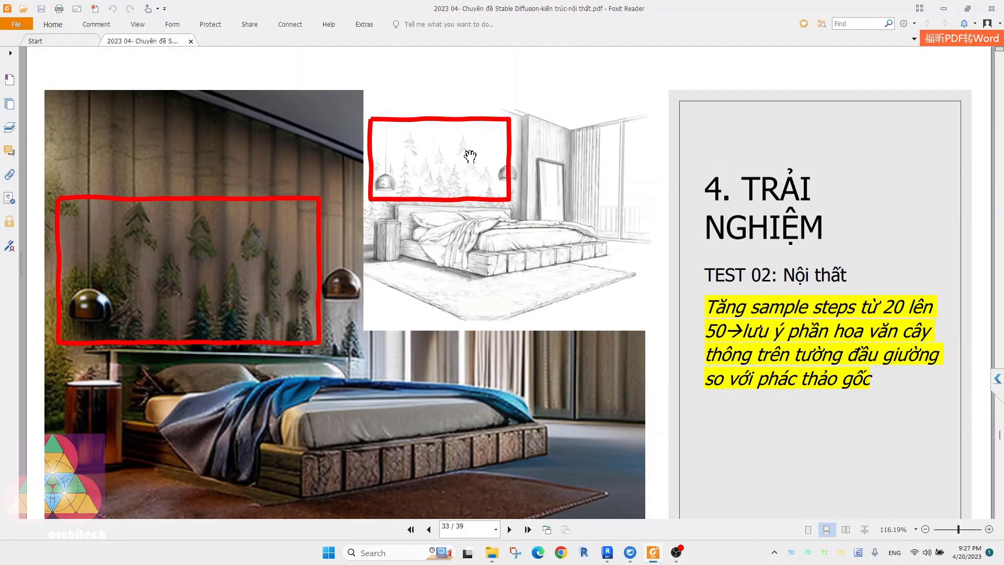
pyautogui.scroll(-1, 168, 215)
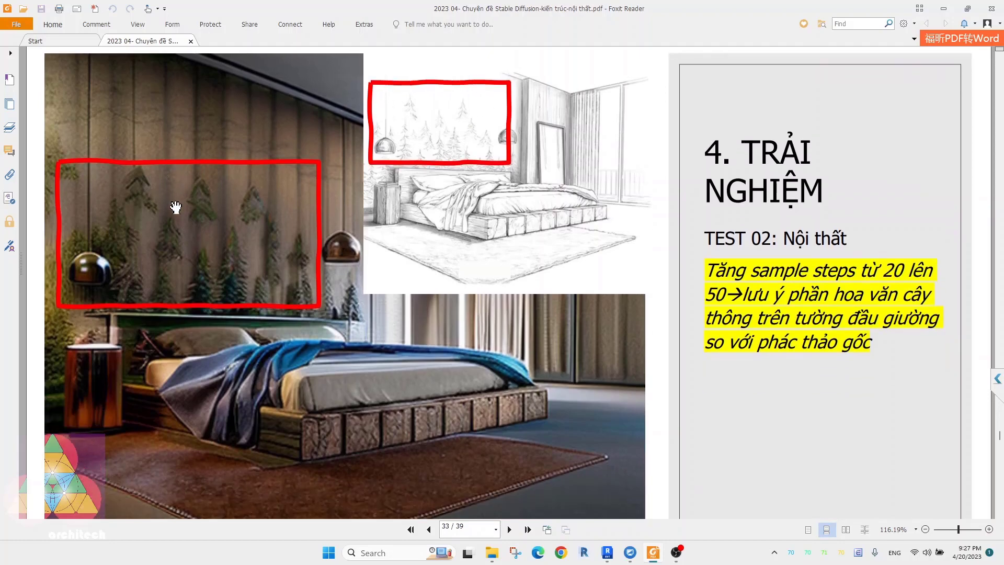
pyautogui.moveTo(476, 352); pyautogui.dragTo(491, 303)
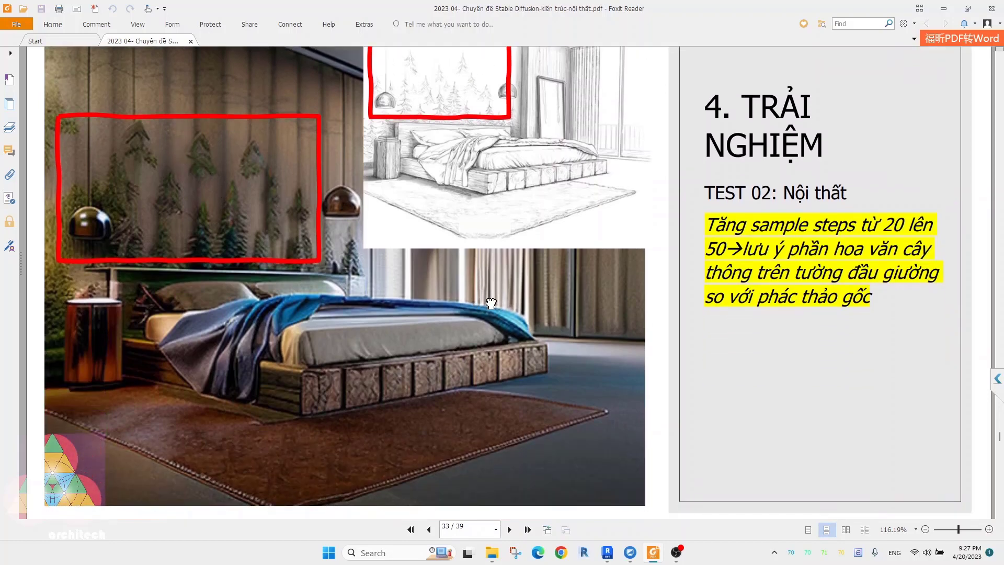
pyautogui.scroll(3, 491, 303)
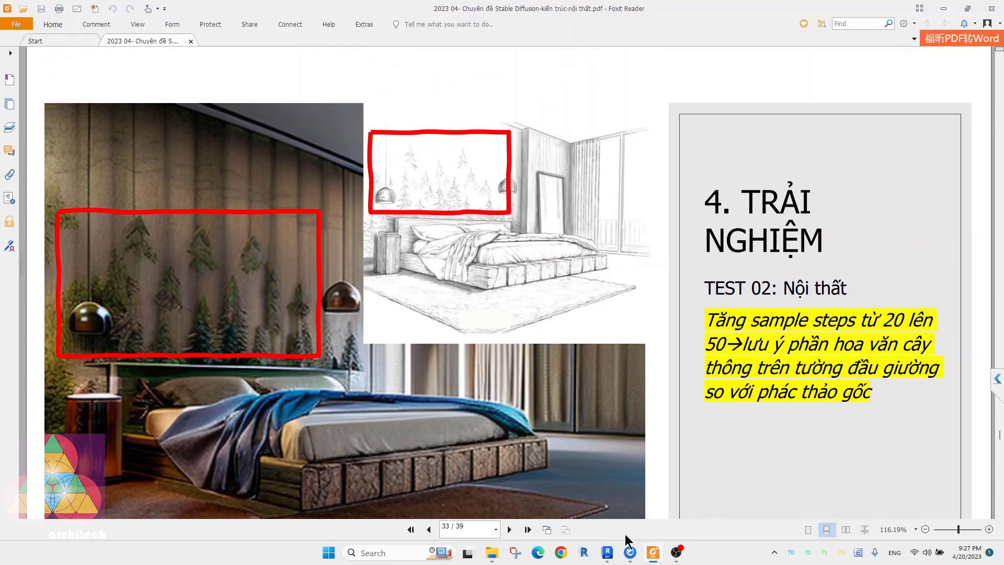
# - Return to the remote Stable Diffusion session and open the first img2img output full-screen
pyautogui.click(629, 552)
pyautogui.click(671, 499)
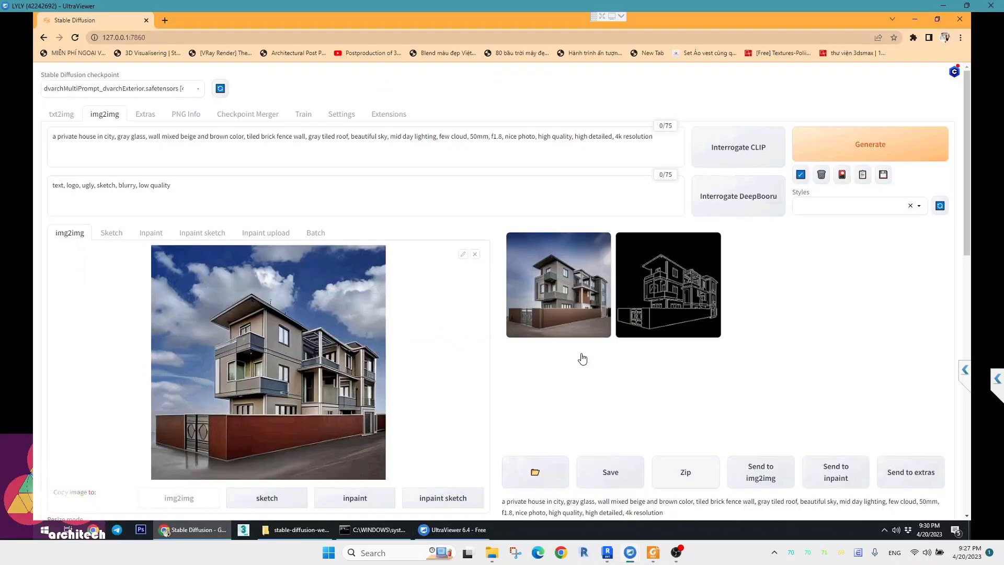
pyautogui.click(580, 294)
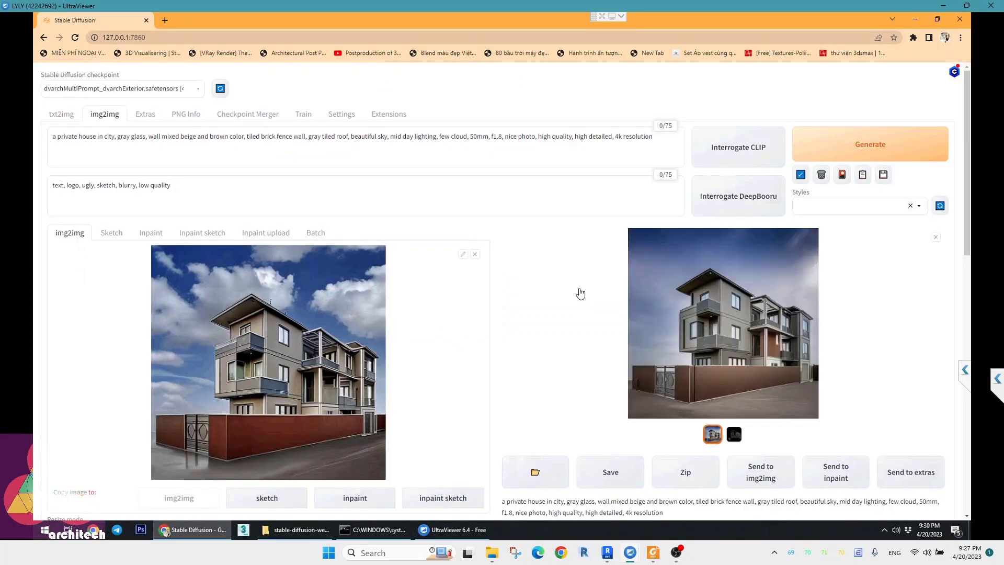
pyautogui.click(726, 354)
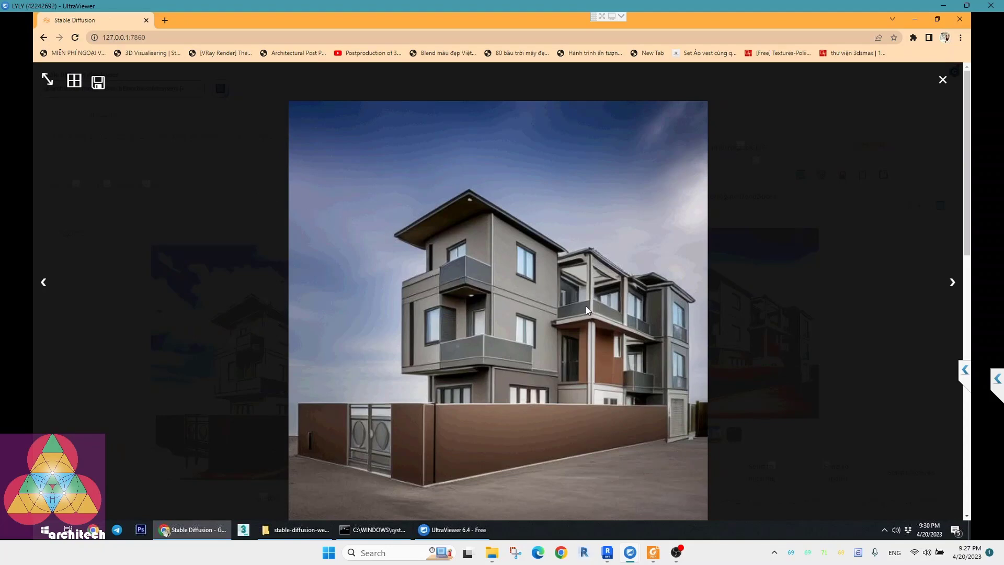
# - Close the preview and scroll through the img2img settings: 30 steps, denoising 0.75
pyautogui.click(942, 81)
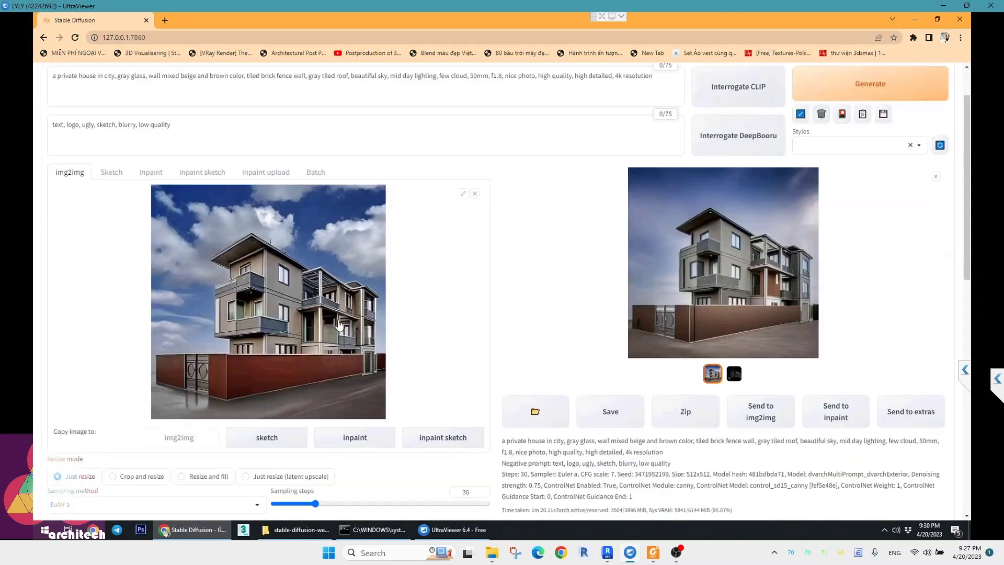
pyautogui.scroll(-1, 339, 324)
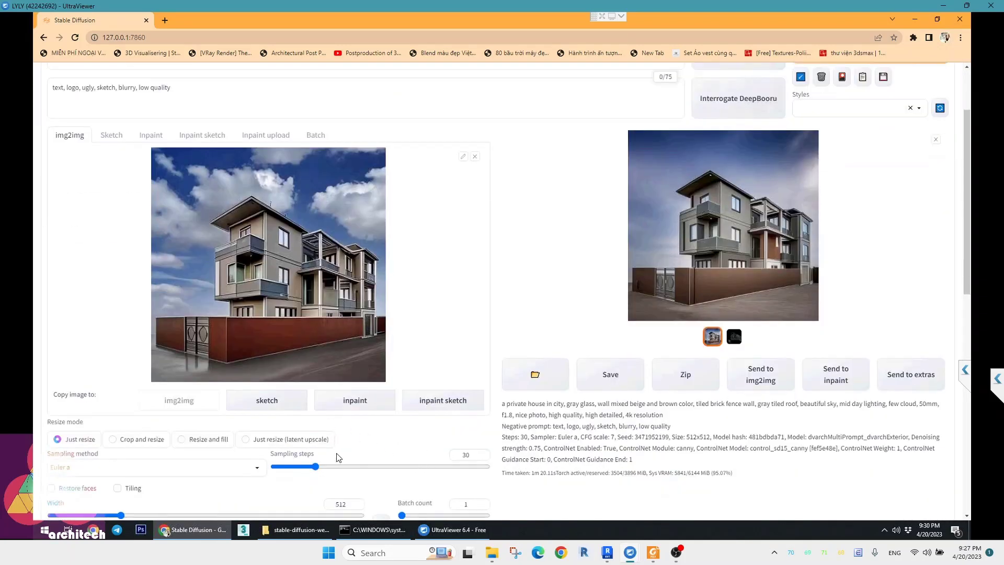
pyautogui.scroll(-1, 338, 457)
pyautogui.scroll(-2, 314, 445)
pyautogui.scroll(-1, 272, 429)
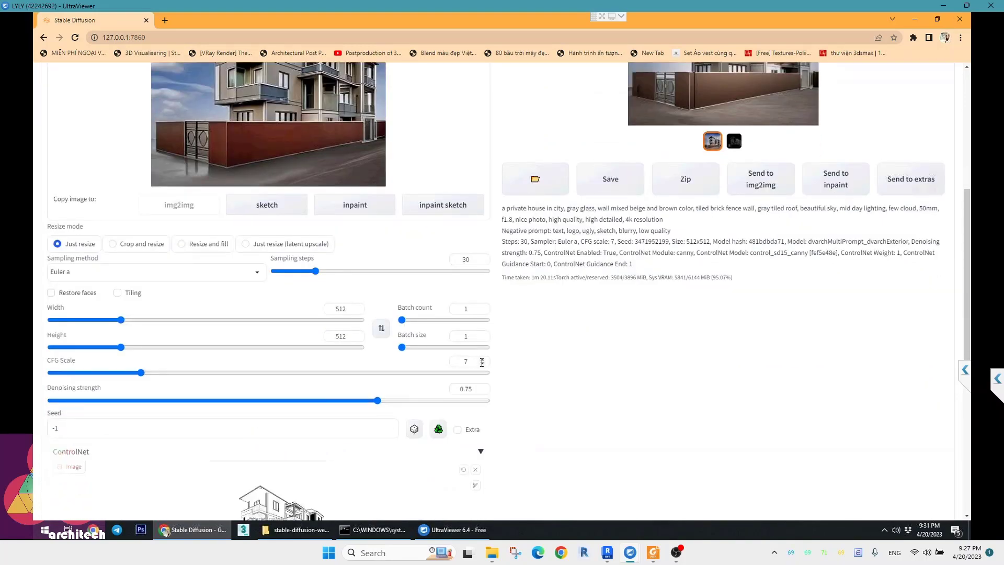
pyautogui.scroll(-1, 441, 389)
pyautogui.scroll(-1, 426, 359)
pyautogui.scroll(5, 411, 330)
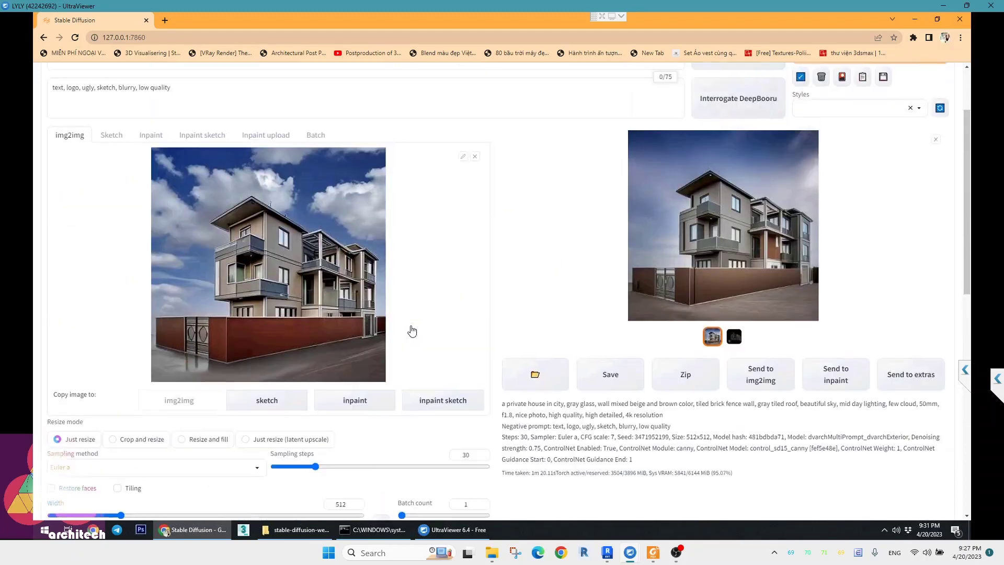
pyautogui.scroll(2, 412, 330)
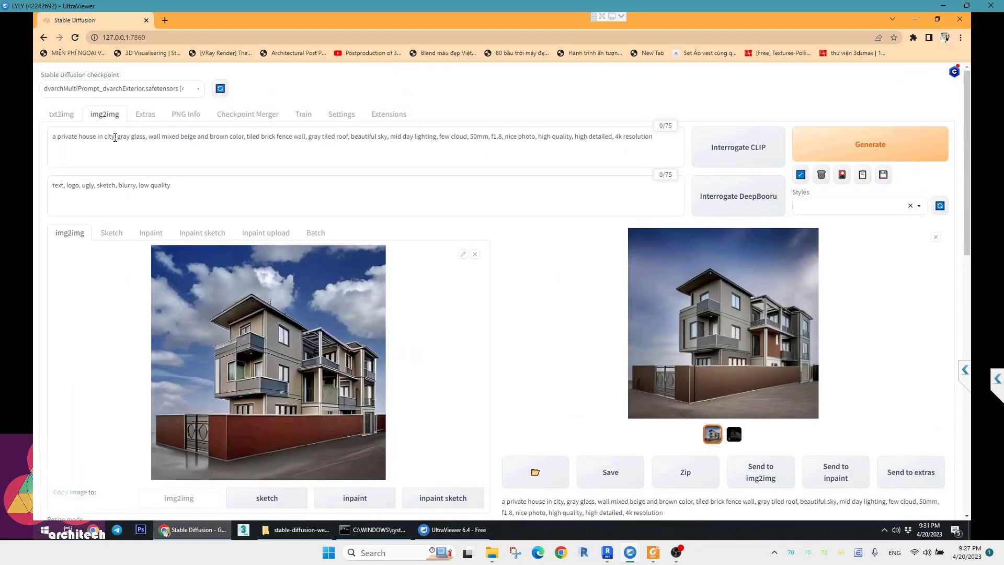
pyautogui.click(694, 345)
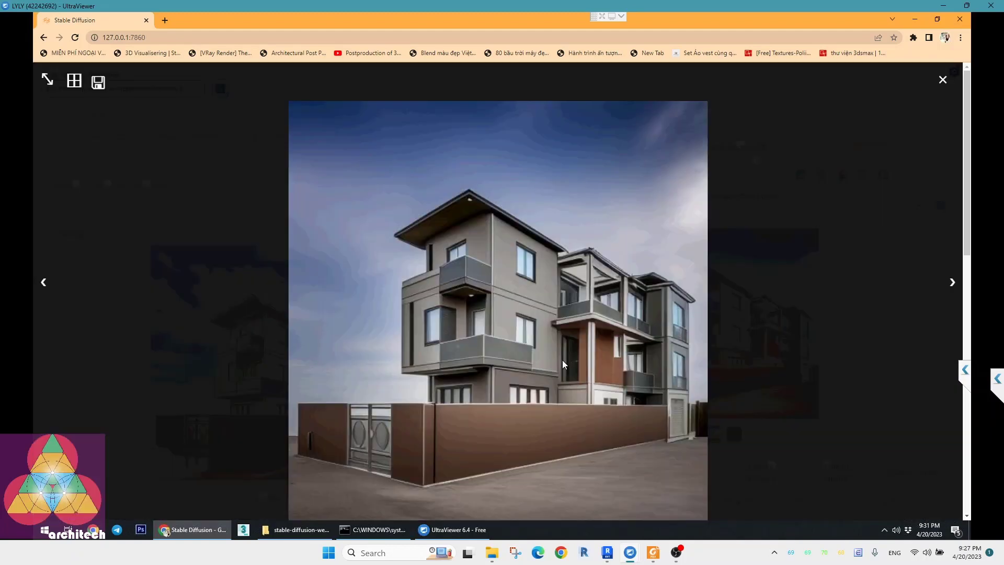
pyautogui.rightClick(559, 227)
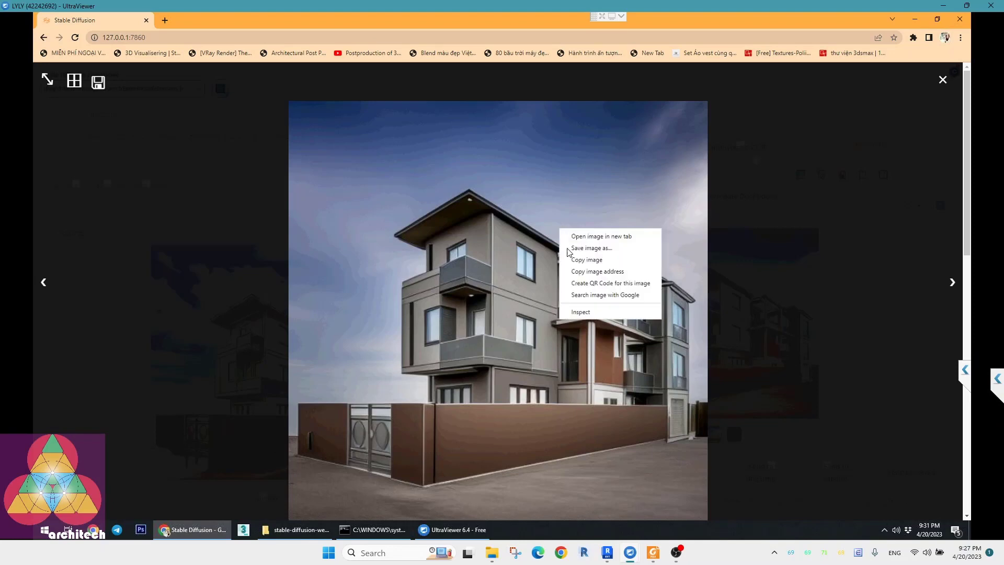
pyautogui.click(943, 80)
pyautogui.click(943, 80)
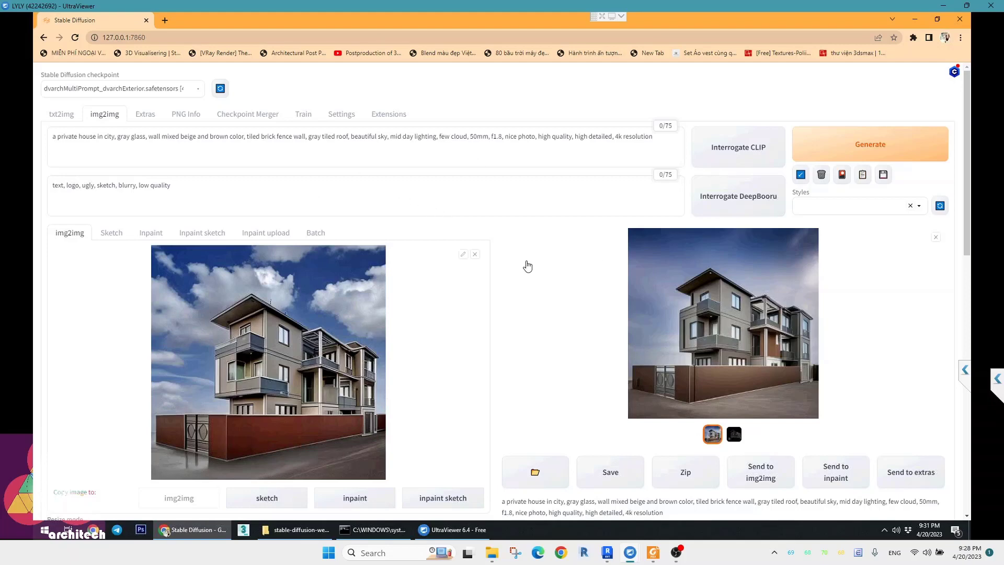
pyautogui.scroll(-4, 366, 427)
pyautogui.scroll(-1, 335, 387)
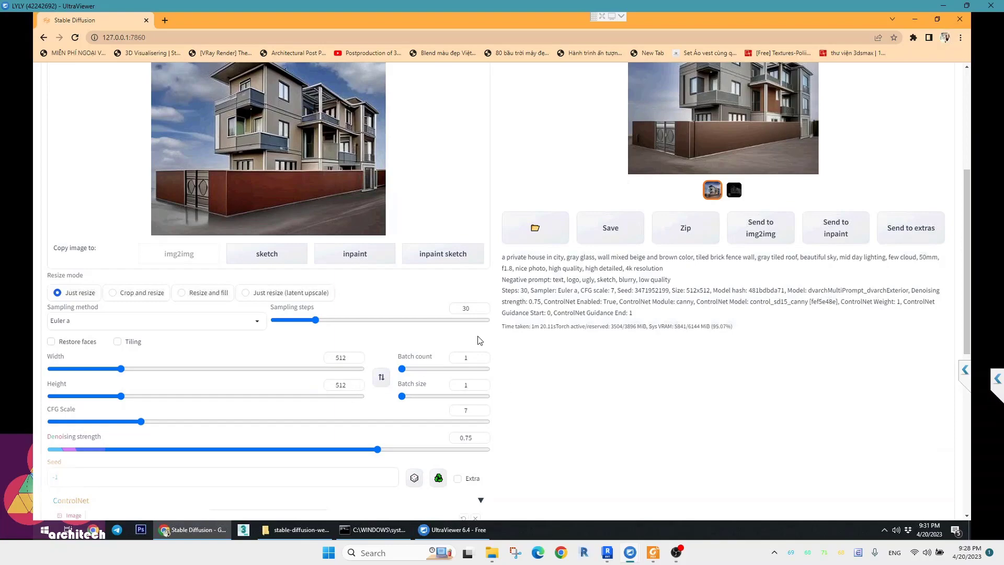
pyautogui.scroll(3, 460, 329)
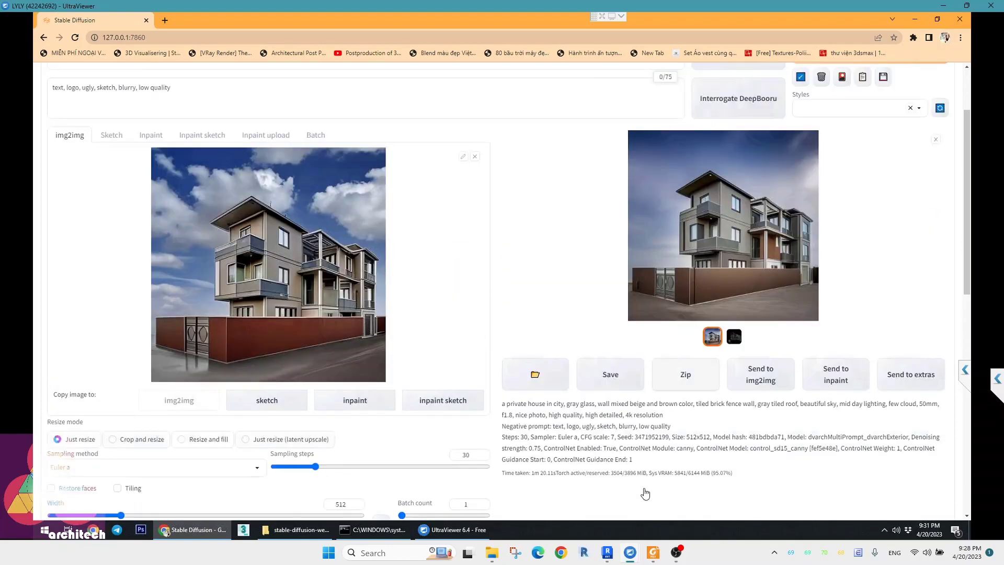
# - Return to the presentation PDF and move back to page 3, the '1. GIỚI THIỆU' introduction slide
pyautogui.click(652, 552)
pyautogui.scroll(-4, 448, 284)
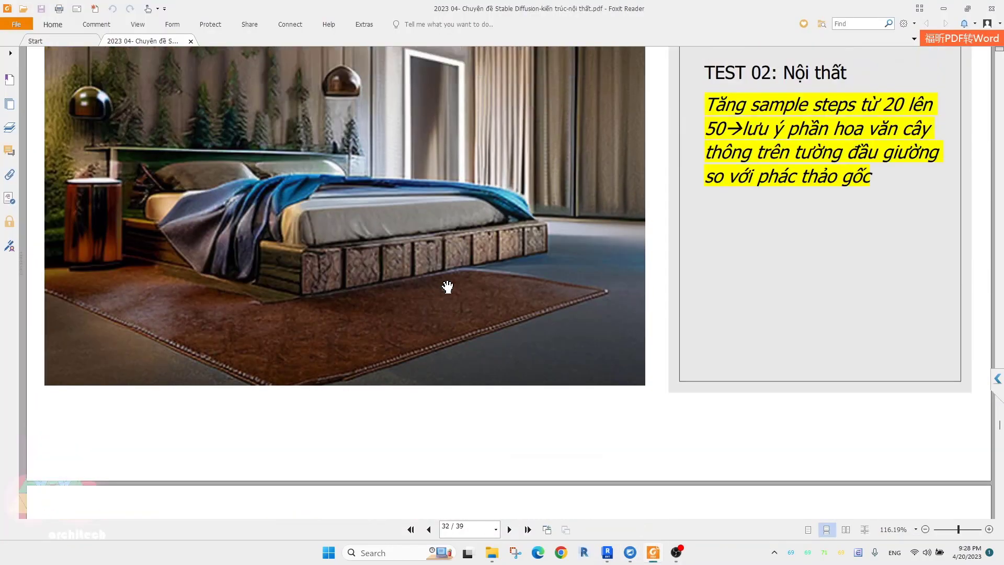
pyautogui.scroll(6, 448, 285)
pyautogui.scroll(3, 446, 286)
pyautogui.scroll(2, 446, 287)
pyautogui.scroll(2, 445, 287)
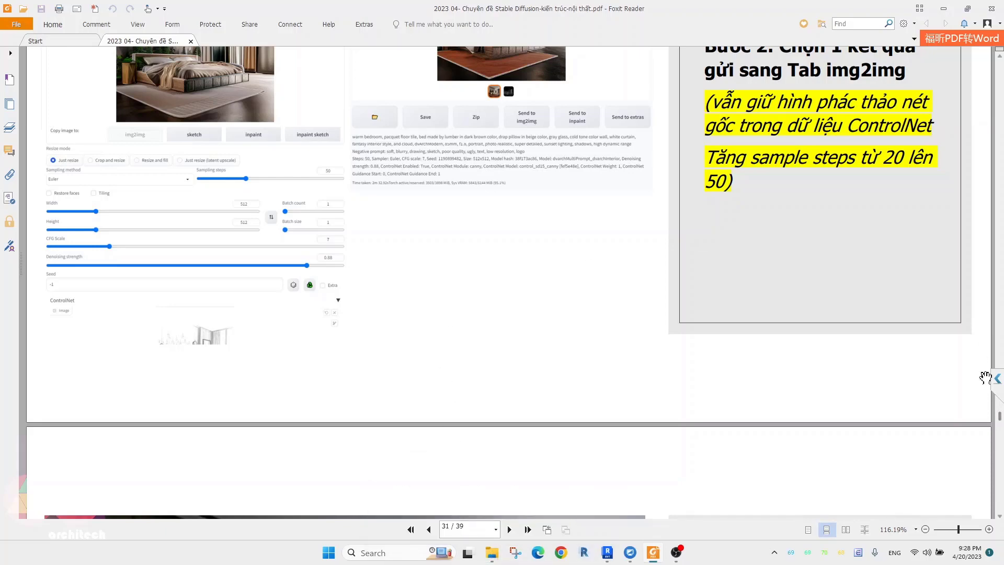
pyautogui.moveTo(1000, 418)
pyautogui.mouseDown()
pyautogui.moveTo(999, 71)
pyautogui.moveTo(1000, 86)
pyautogui.mouseUp()
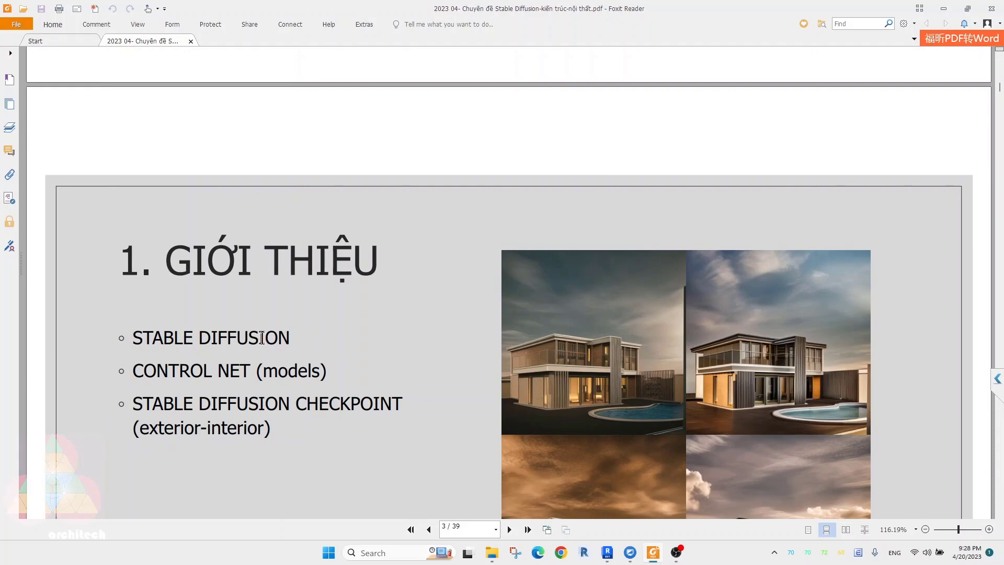
# - Open the cài StableDiffusion folder, narrow its folder tree, and select the A1111 Web UI Autoinstaller v1.7.0 installer
pyautogui.click(491, 552)
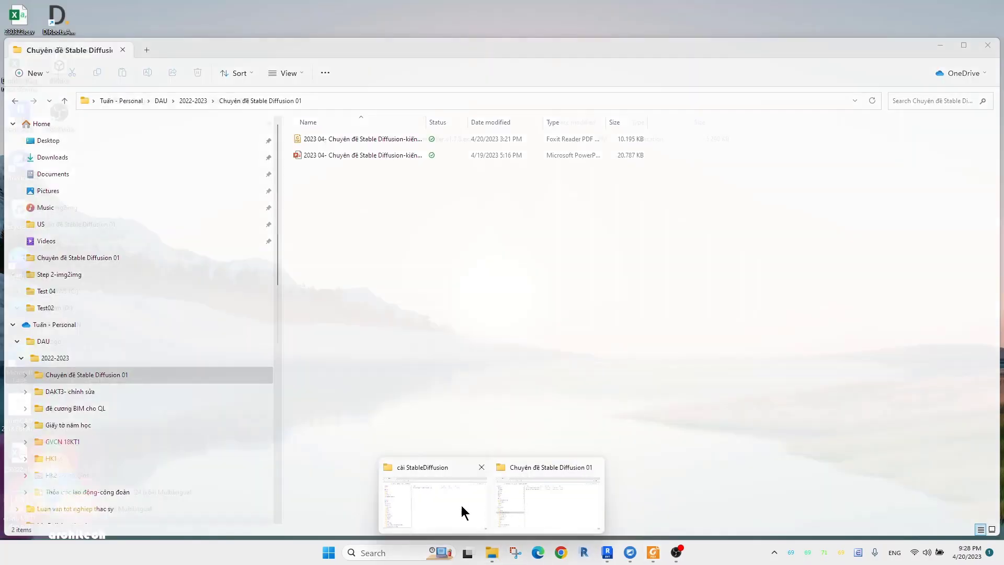
pyautogui.click(435, 500)
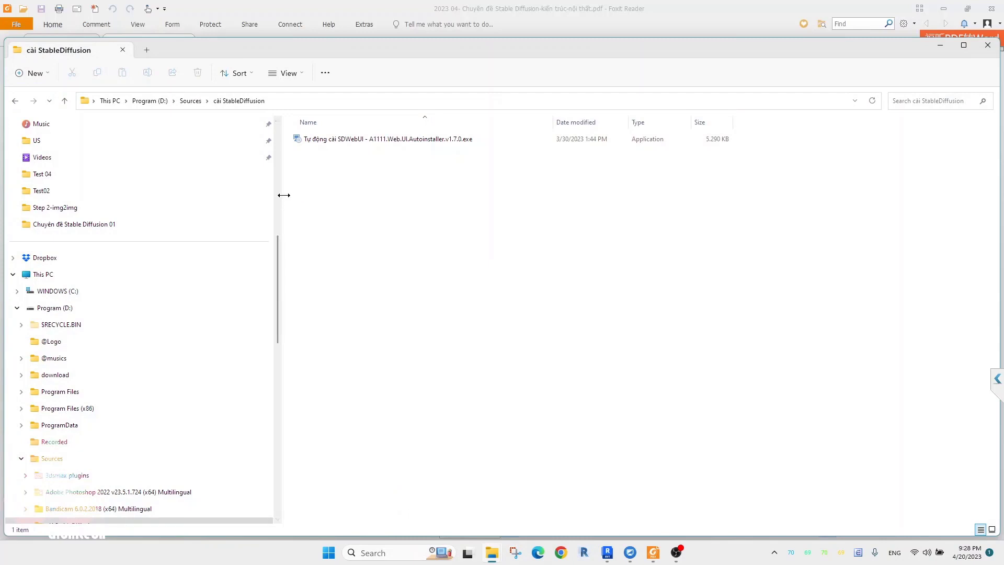
pyautogui.moveTo(280, 196); pyautogui.dragTo(123, 202)
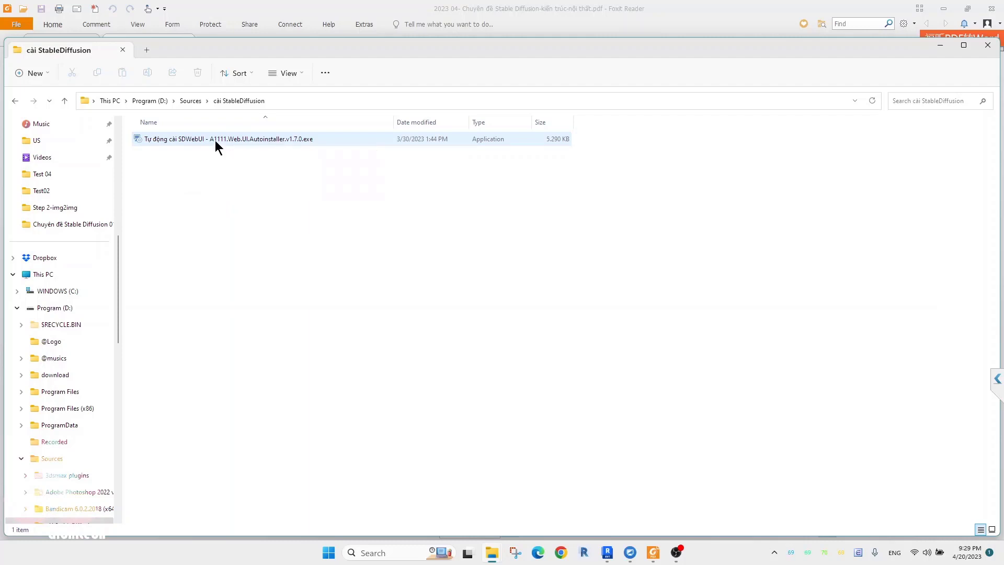
pyautogui.click(214, 140)
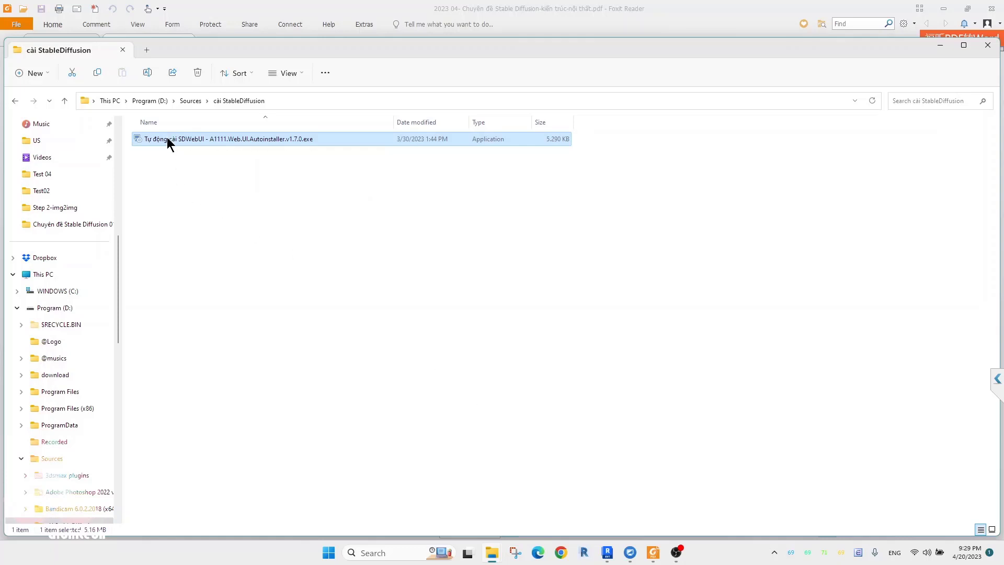
pyautogui.moveTo(629, 552)
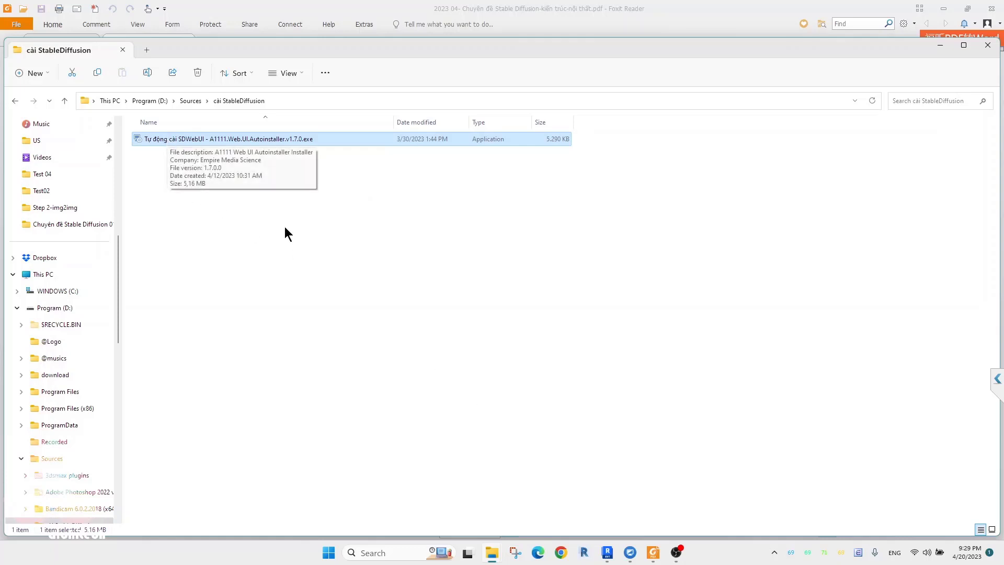
pyautogui.click(630, 554)
# - Bring up the stable-diffusion-webui Explorer window and open C:\A1111 Web UI Autoinstaller
pyautogui.click(640, 524)
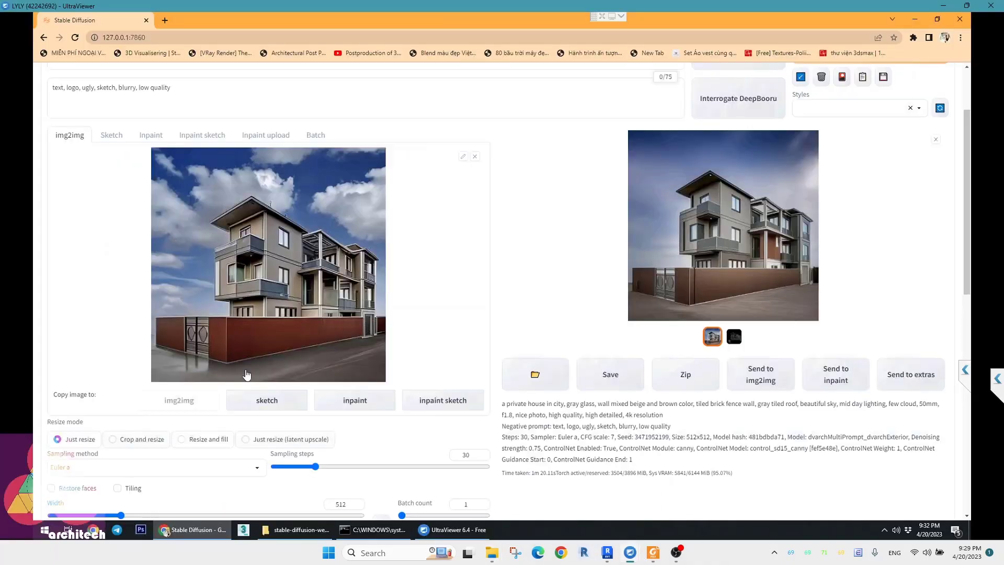
pyautogui.click(285, 529)
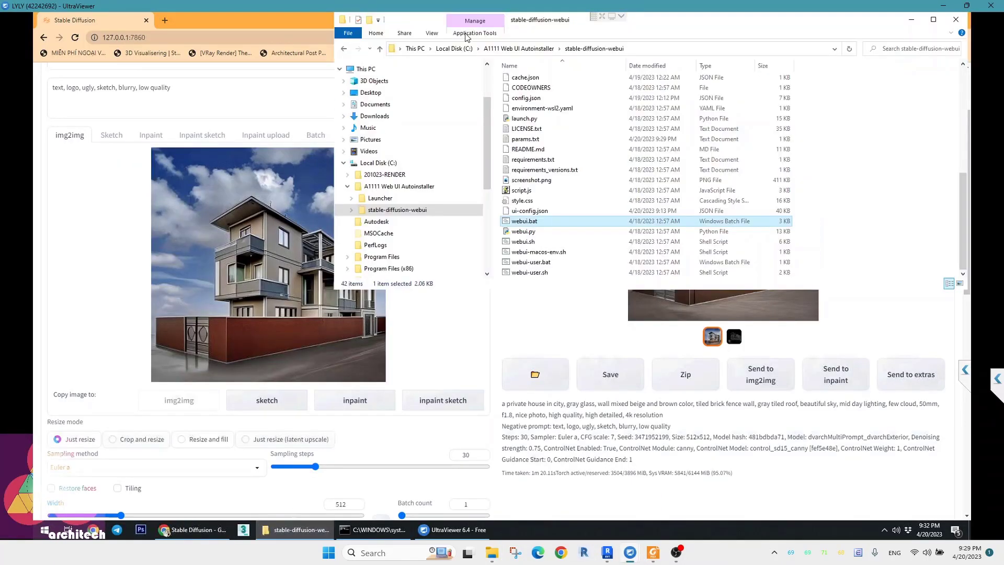
pyautogui.click(453, 48)
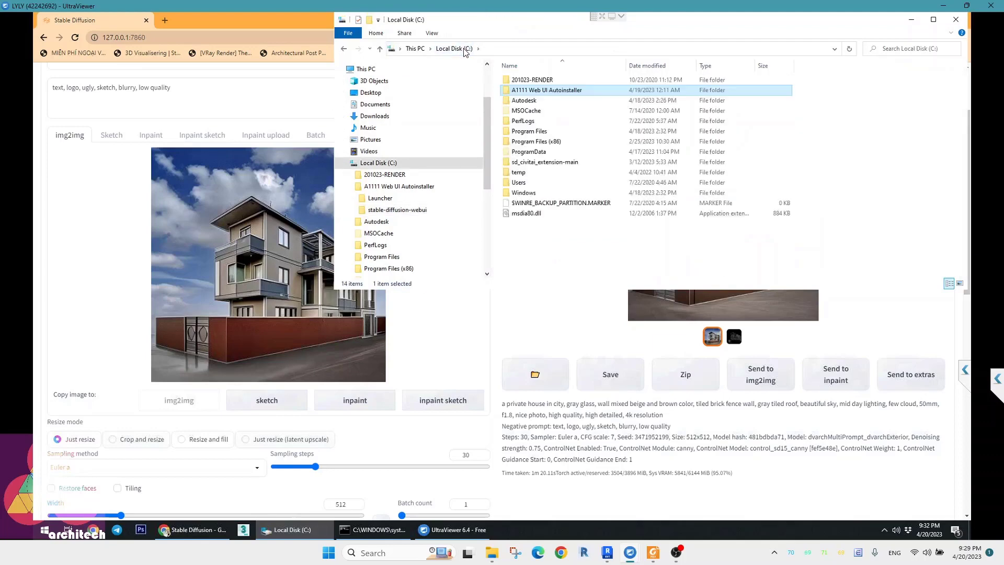
pyautogui.doubleClick(517, 92)
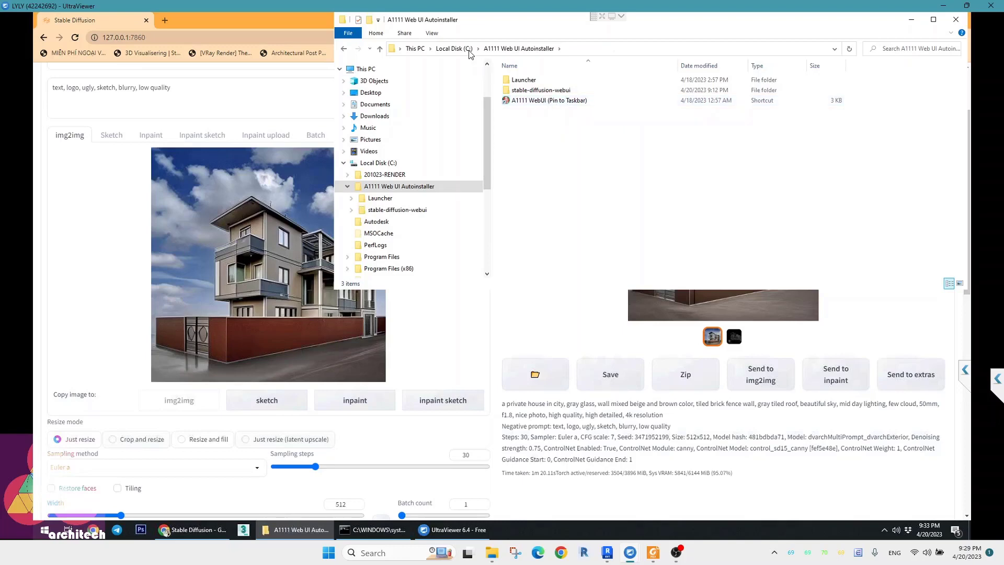
# - Browse from drive C into Users, the user's profile folder, and Documents
pyautogui.click(454, 48)
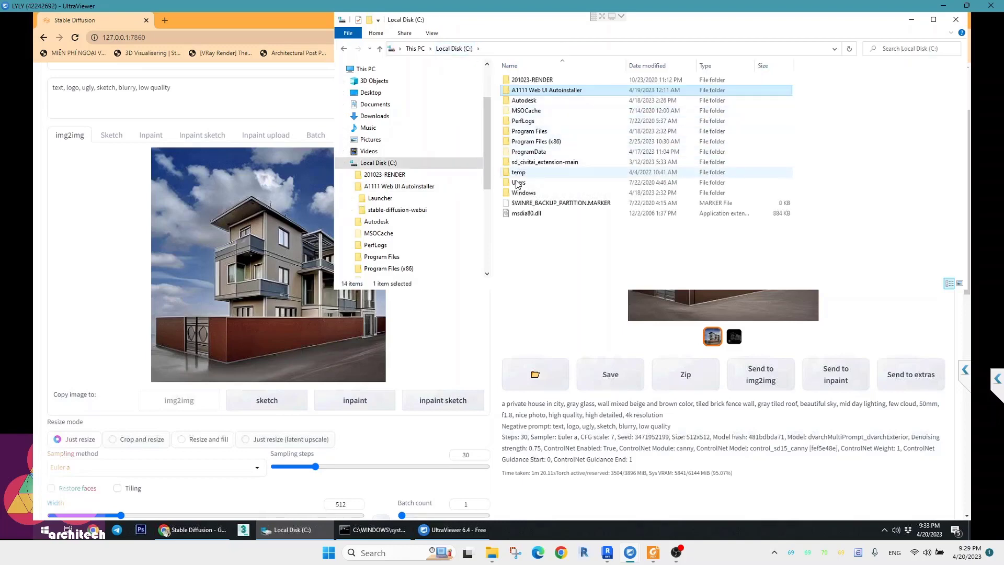
pyautogui.click(520, 183)
pyautogui.doubleClick(519, 184)
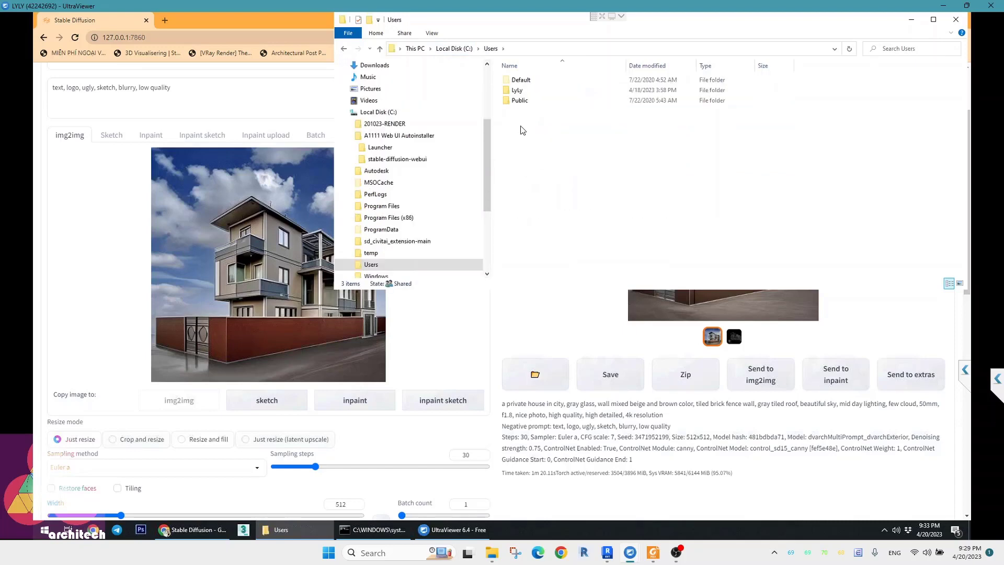
pyautogui.doubleClick(517, 92)
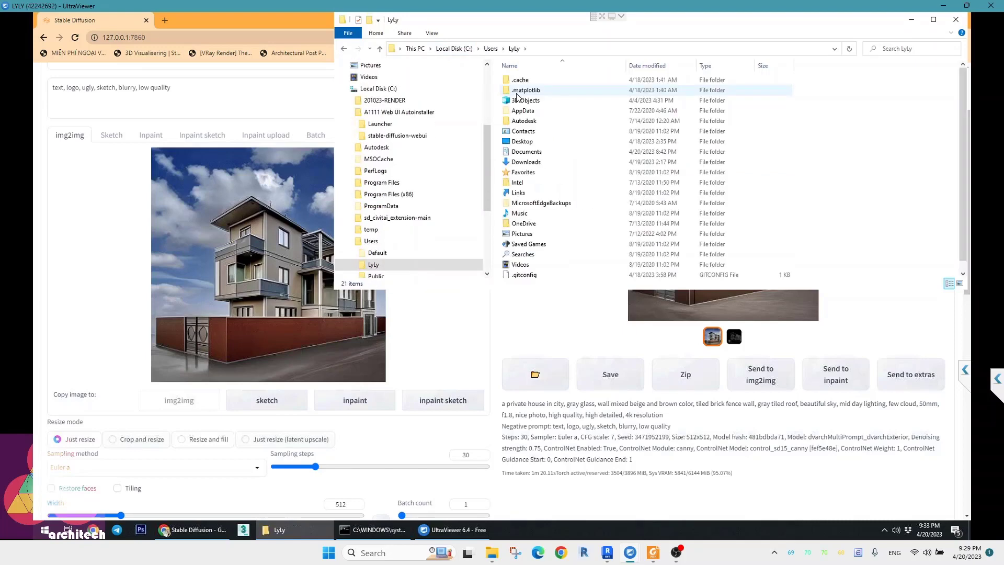
pyautogui.click(527, 152)
pyautogui.doubleClick(526, 153)
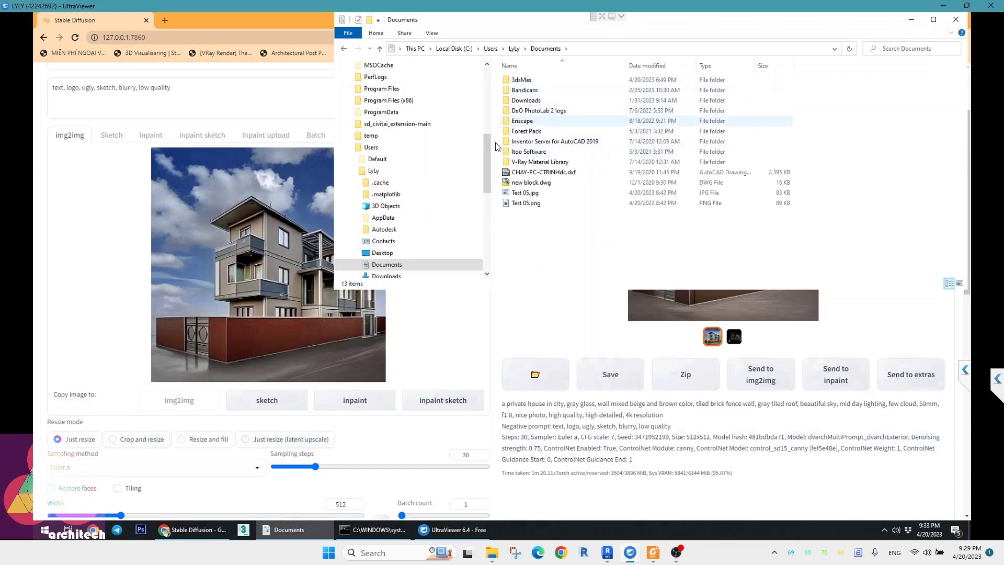
# - Return to C:\A1111 Web UI Autoinstaller, open stable-diffusion-webui, and scroll down to webui.bat
pyautogui.click(463, 51)
pyautogui.doubleClick(520, 93)
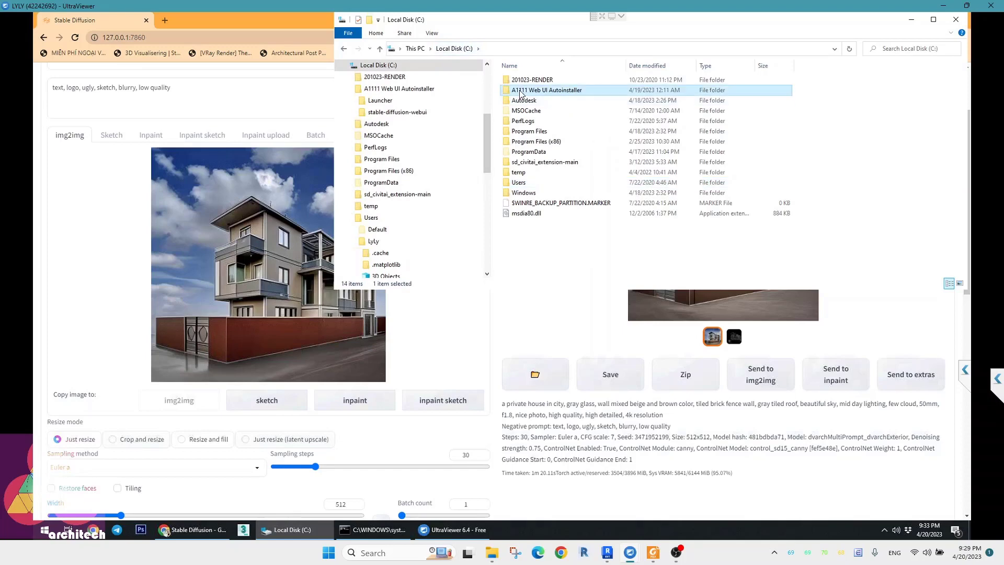
pyautogui.click(454, 48)
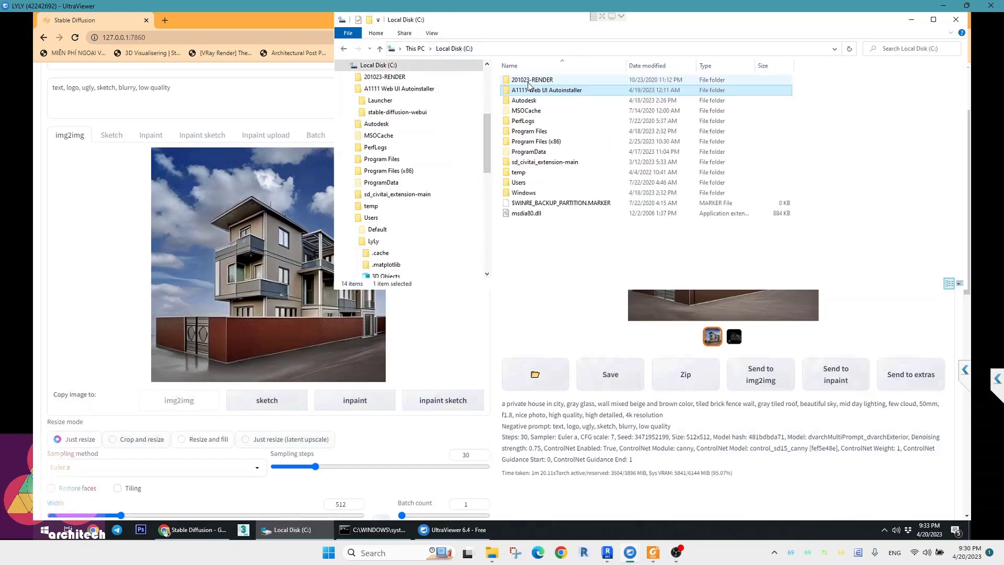
pyautogui.doubleClick(556, 91)
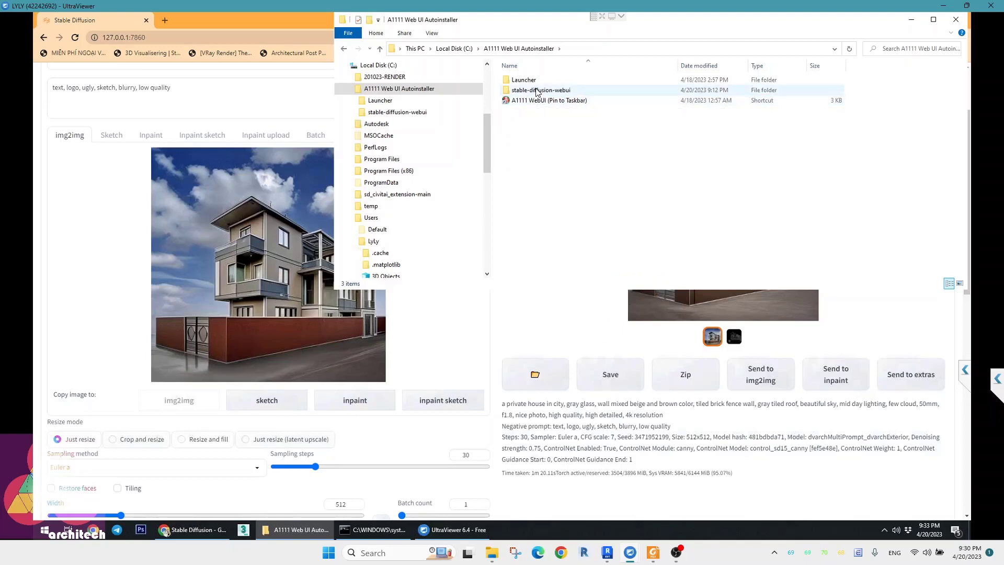
pyautogui.doubleClick(537, 91)
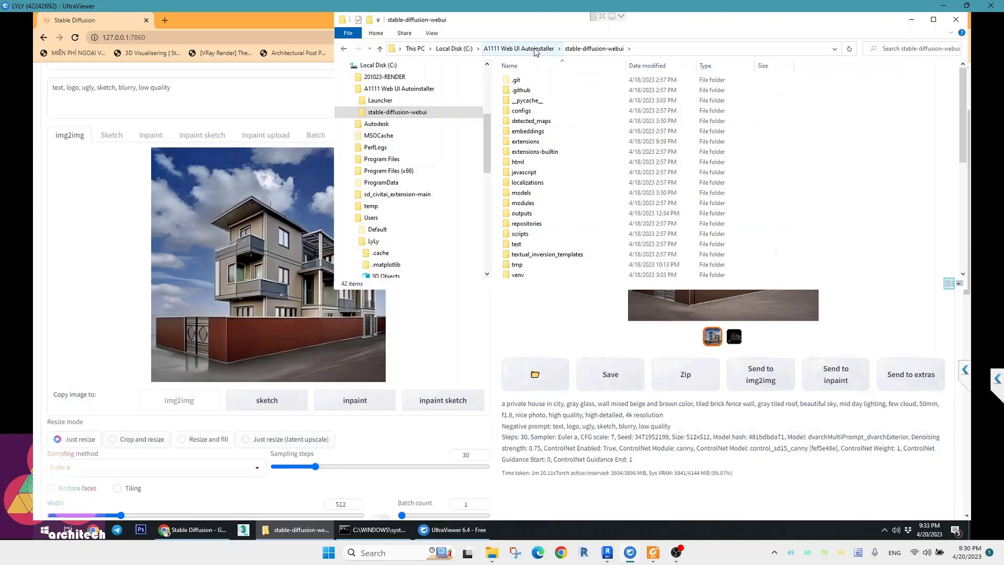
pyautogui.scroll(-3, 550, 250)
pyautogui.scroll(-2, 550, 247)
pyautogui.scroll(-1, 550, 245)
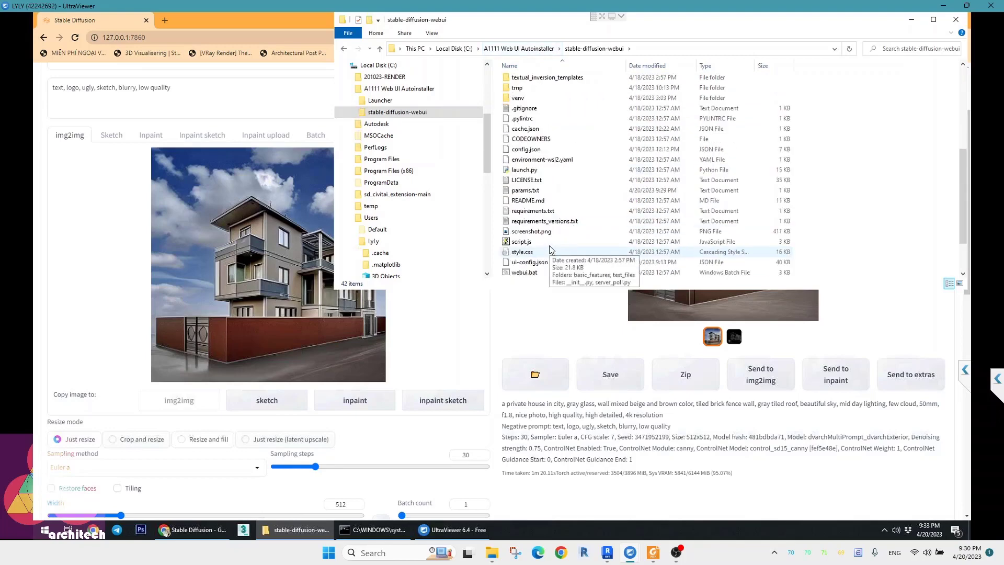
pyautogui.scroll(-2, 550, 245)
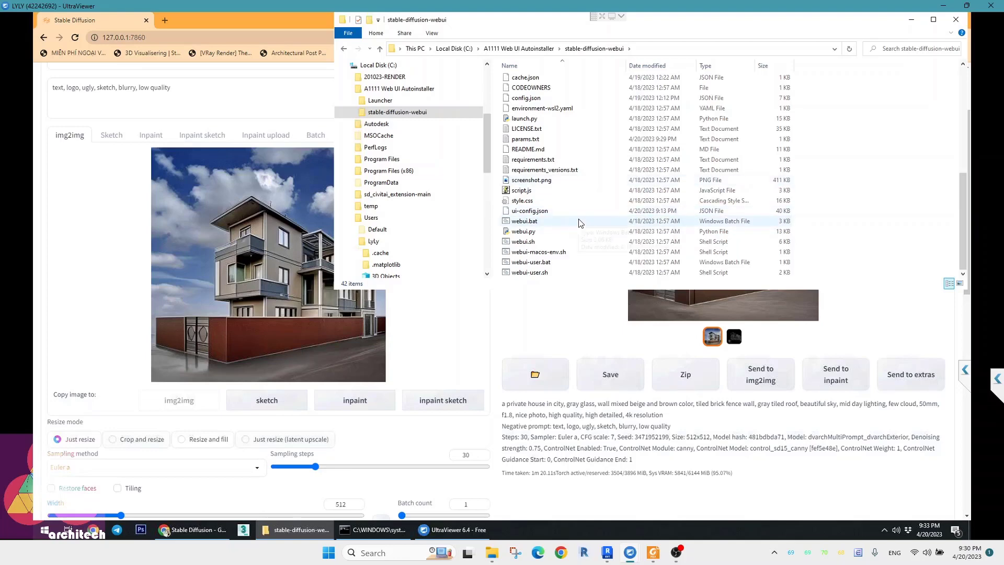
pyautogui.moveTo(580, 221)
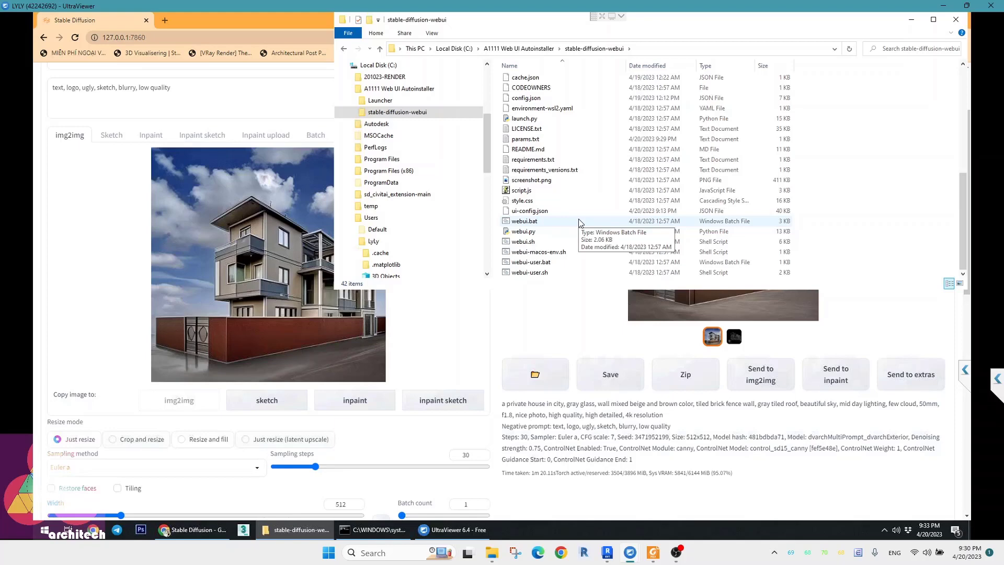
# - Bring the Stable Diffusion page forward and scroll down through it
pyautogui.click(102, 20)
pyautogui.scroll(-3, 94, 251)
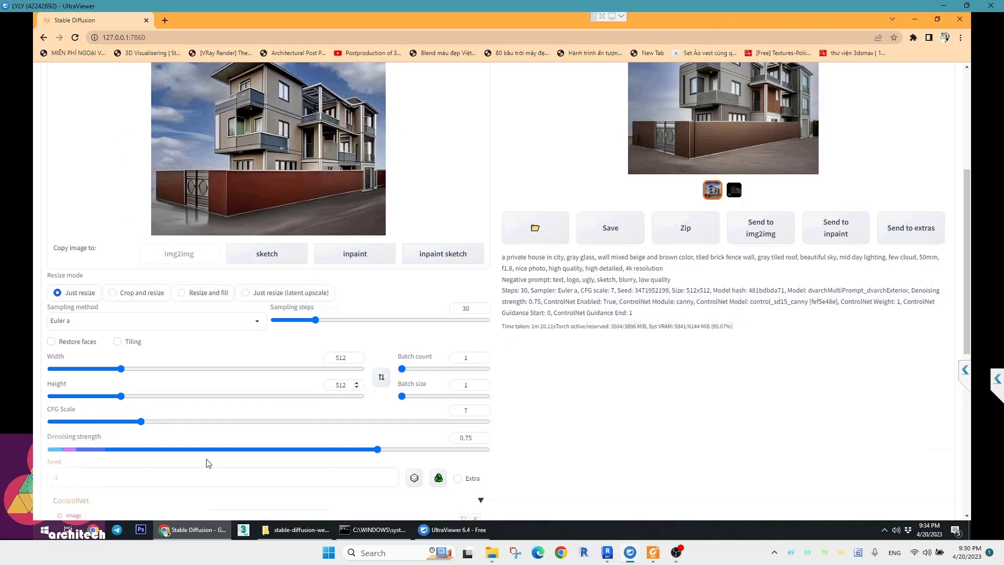
pyautogui.scroll(-1, 138, 487)
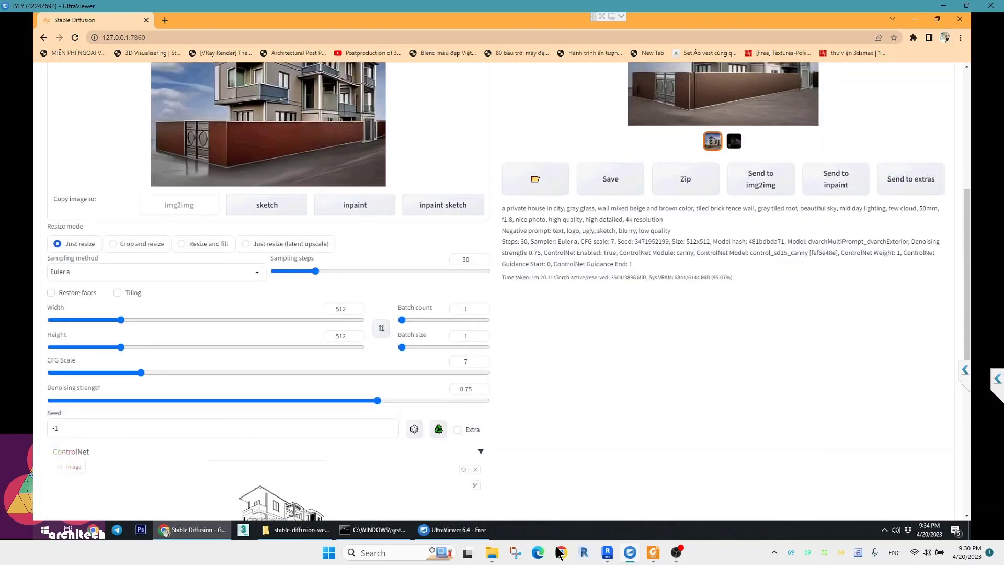
pyautogui.click(646, 555)
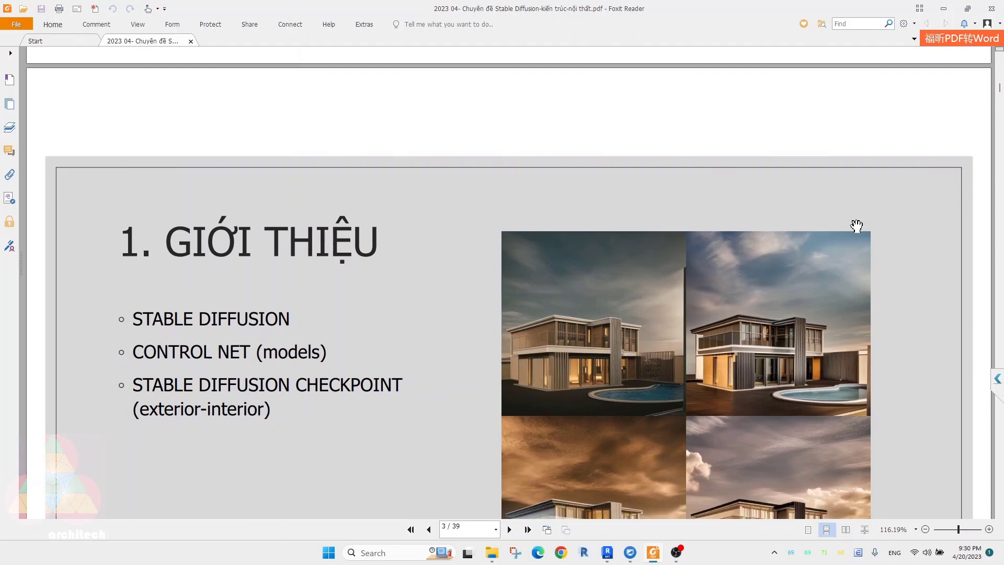
# - Page the tutorial PDF to page 9, the ControlNet GitHub Download ZIP slide, then return to Stable Diffusion
pyautogui.scroll(-5, 888, 251)
pyautogui.moveTo(999, 92); pyautogui.dragTo(999, 165)
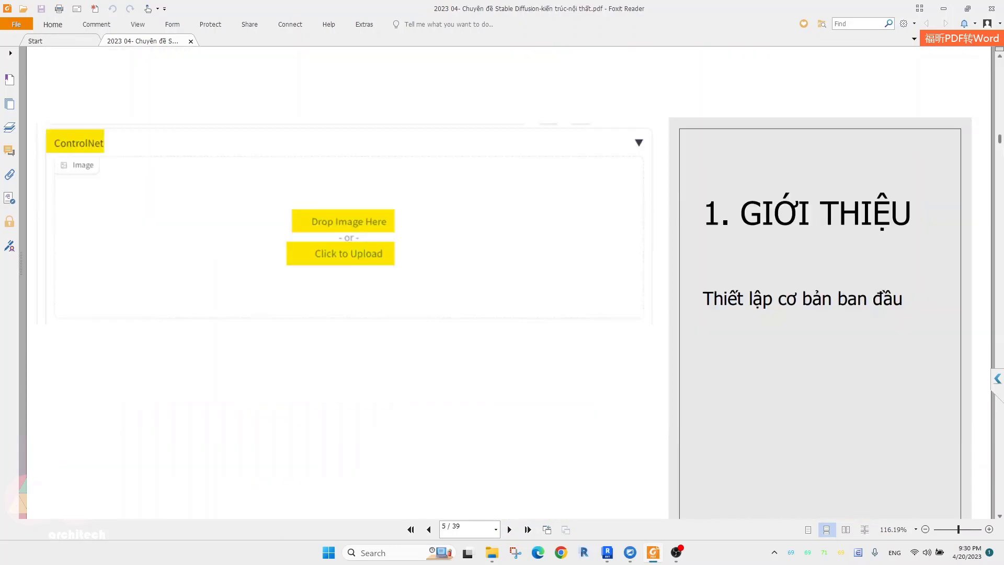
pyautogui.scroll(-8, 502, 282)
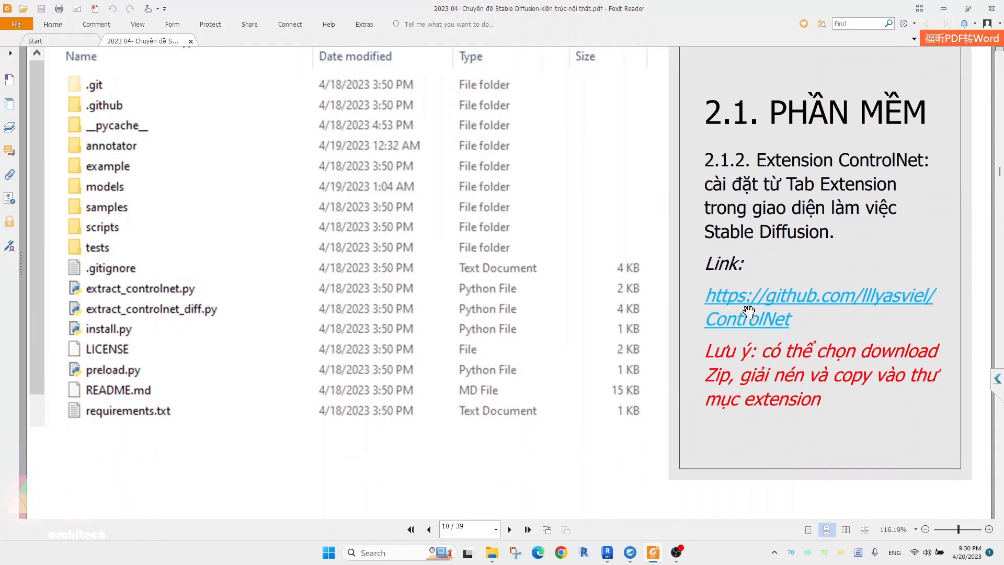
pyautogui.scroll(2, 749, 305)
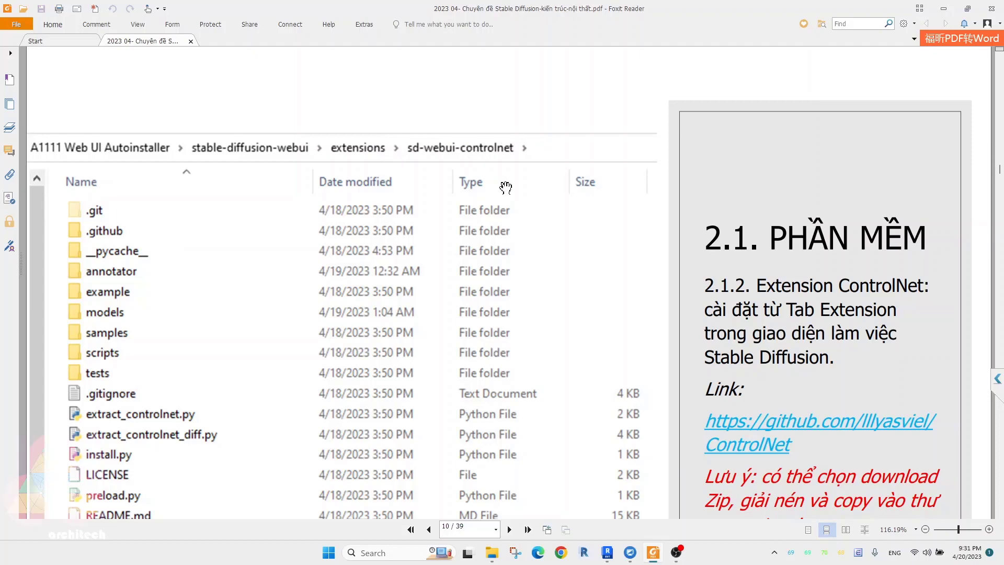
pyautogui.scroll(-2, 664, 256)
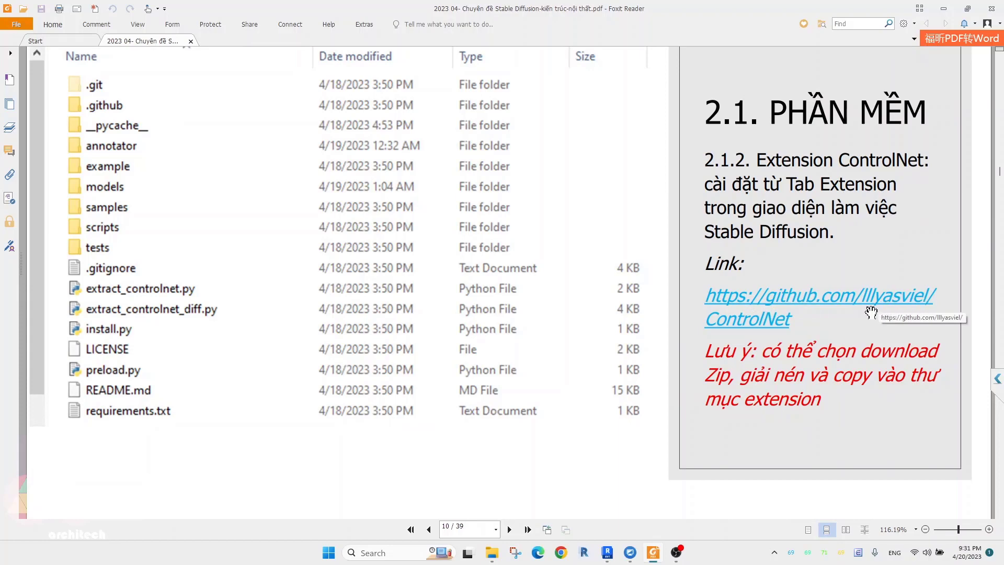
pyautogui.scroll(2, 456, 260)
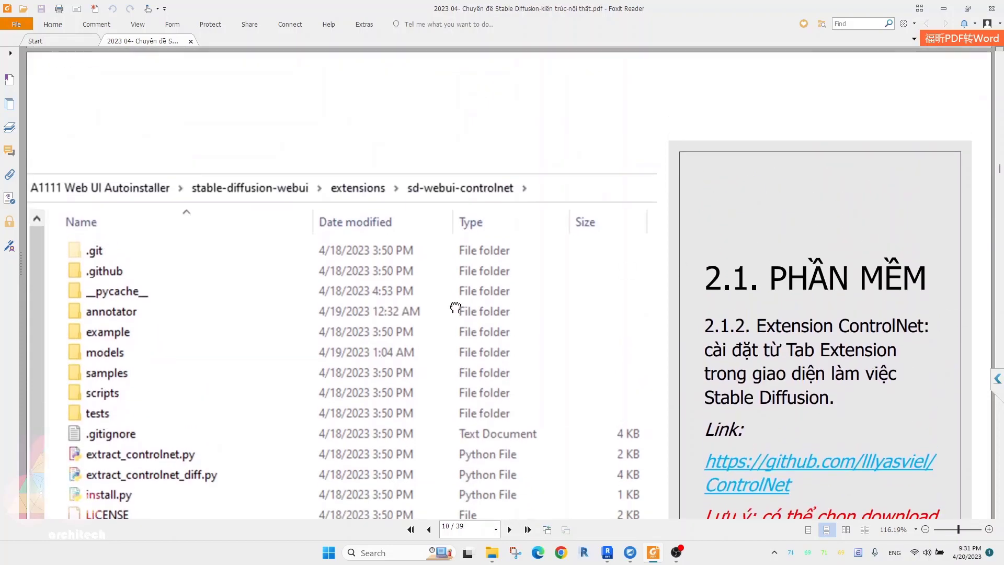
pyautogui.scroll(4, 456, 307)
pyautogui.scroll(3, 450, 293)
pyautogui.scroll(2, 462, 204)
pyautogui.scroll(5, 462, 204)
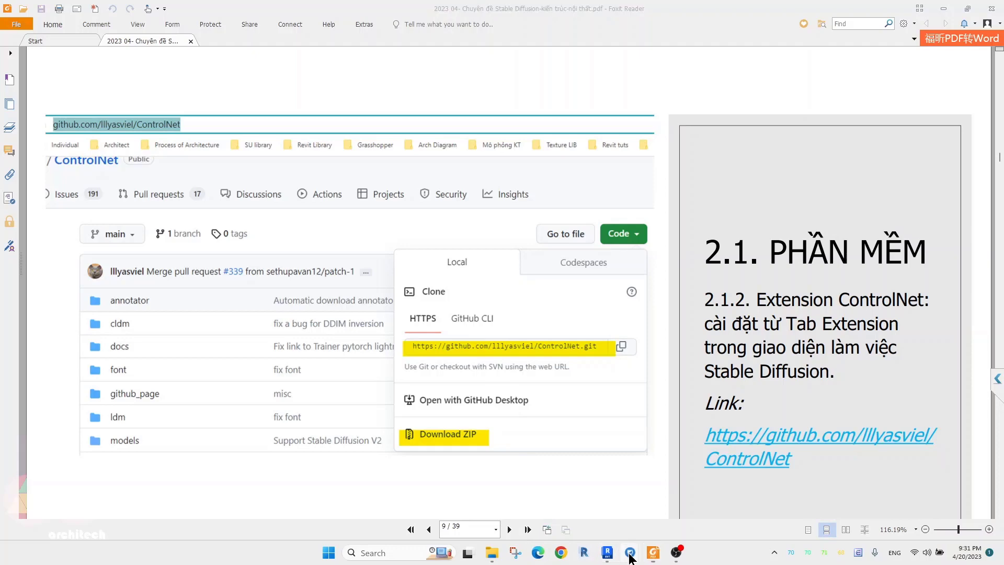
pyautogui.moveTo(629, 552)
pyautogui.click(637, 505)
pyautogui.scroll(5, 139, 196)
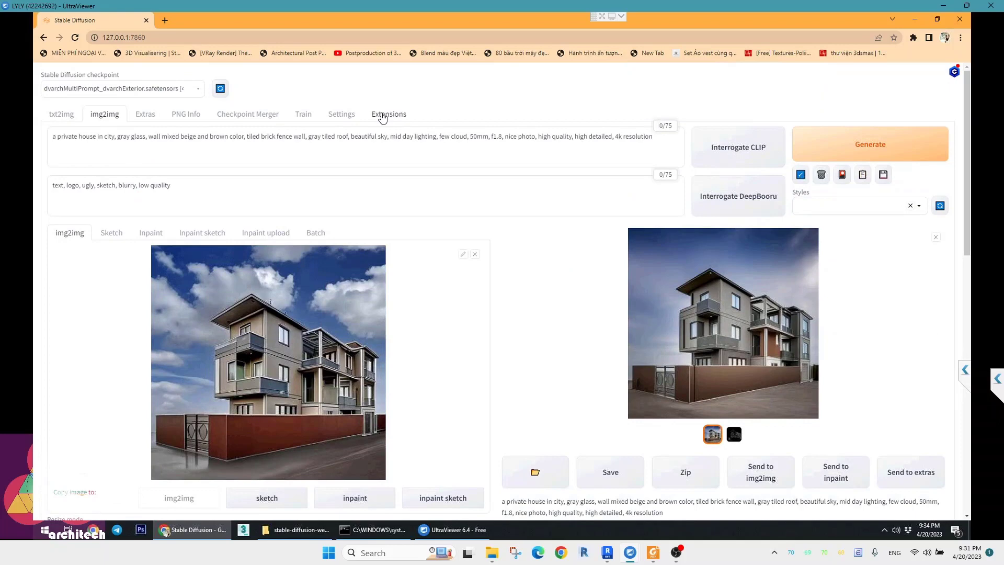
# - Review the Extensions Install from URL form and confirm sd-webui-controlnet under Installed, then return to txt2img
pyautogui.click(383, 118)
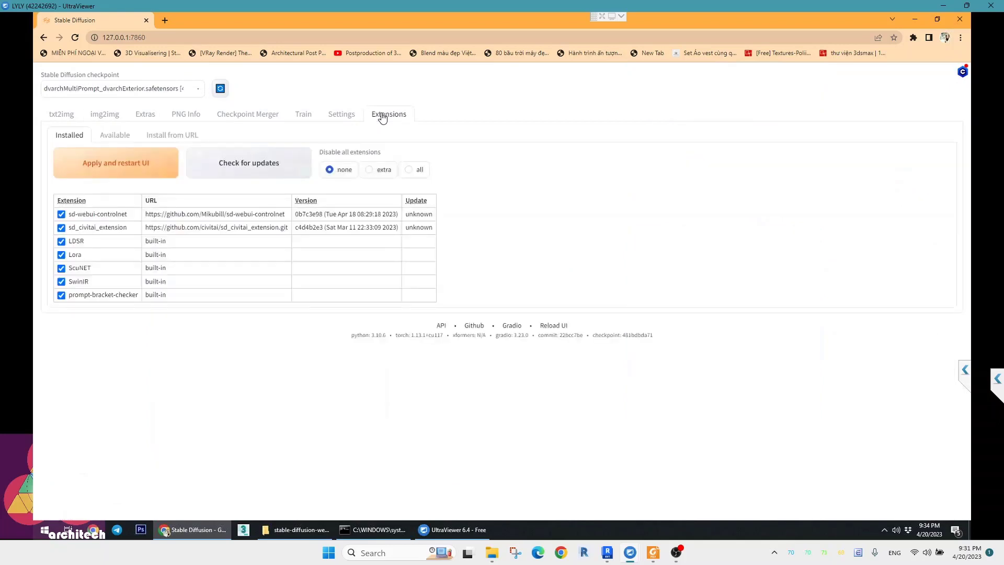
pyautogui.click(178, 136)
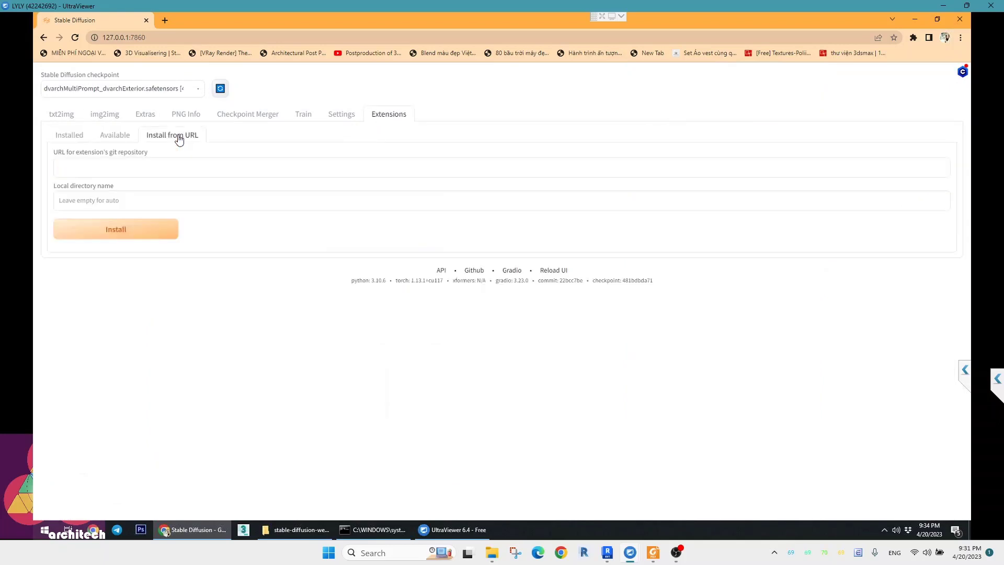
pyautogui.click(125, 171)
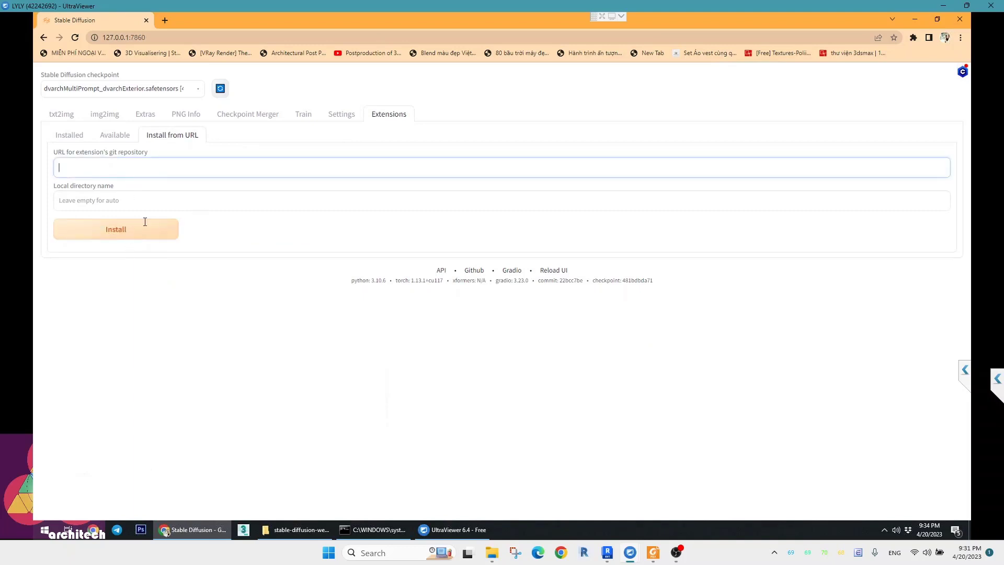
pyautogui.click(73, 137)
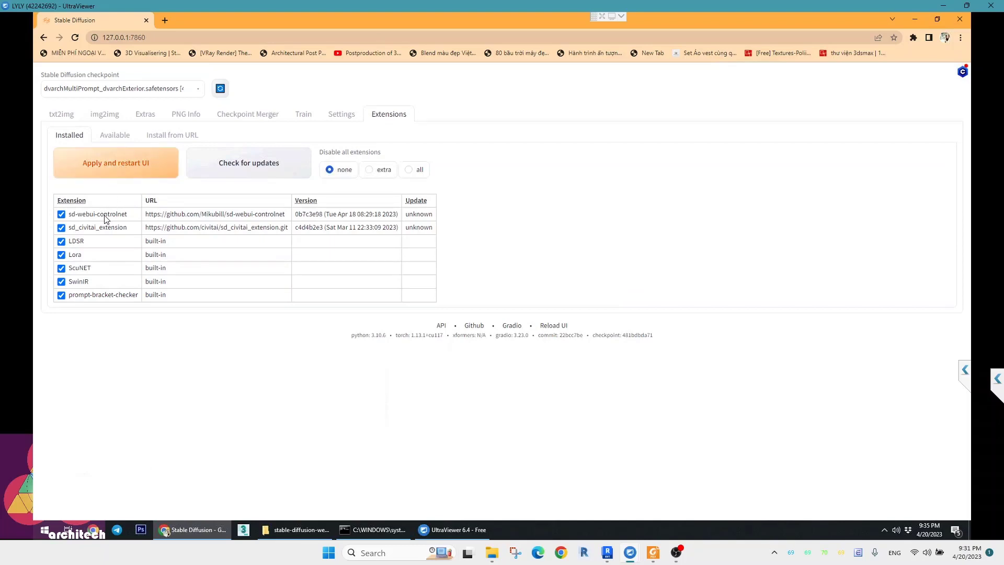
pyautogui.click(61, 114)
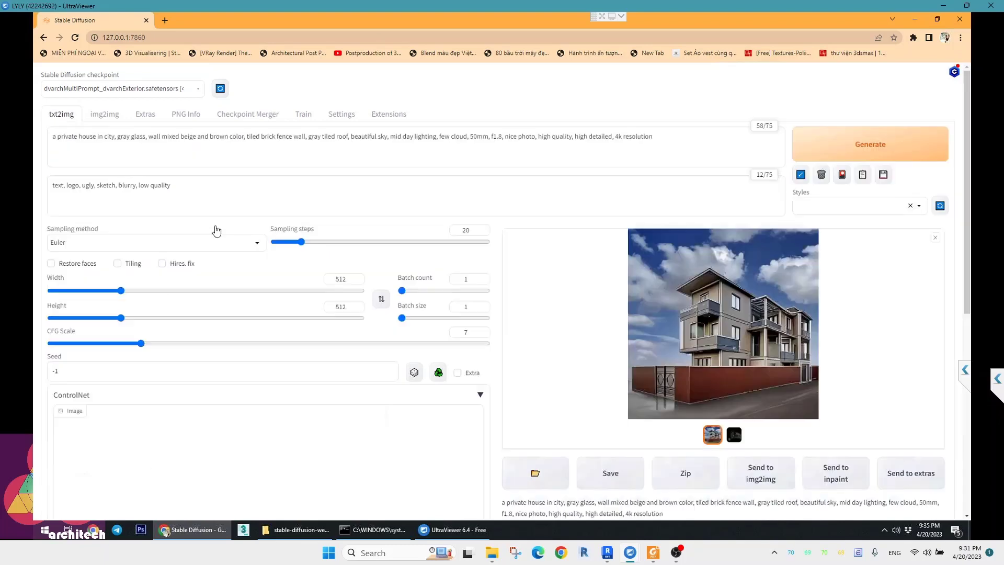
pyautogui.scroll(-1, 390, 400)
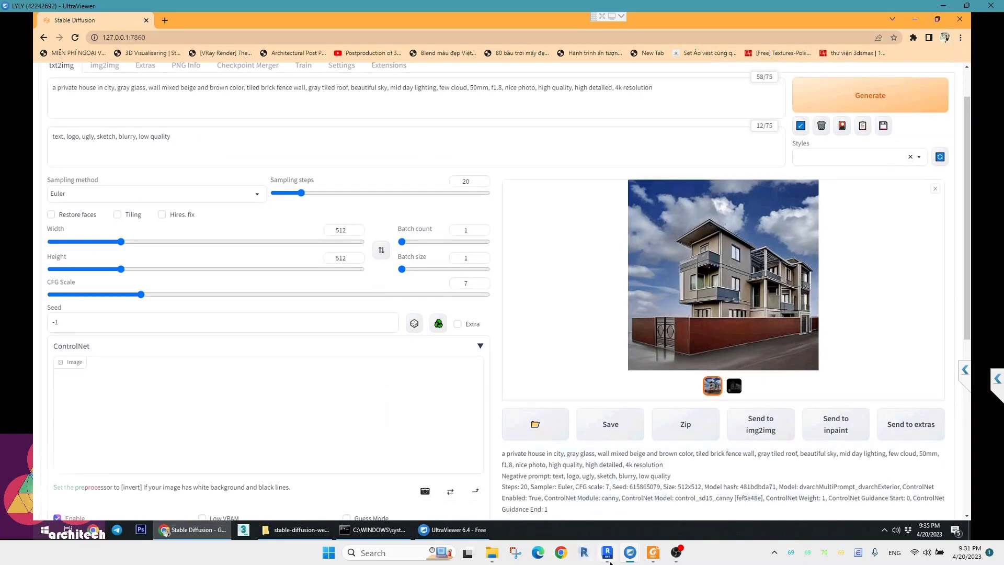
pyautogui.click(651, 558)
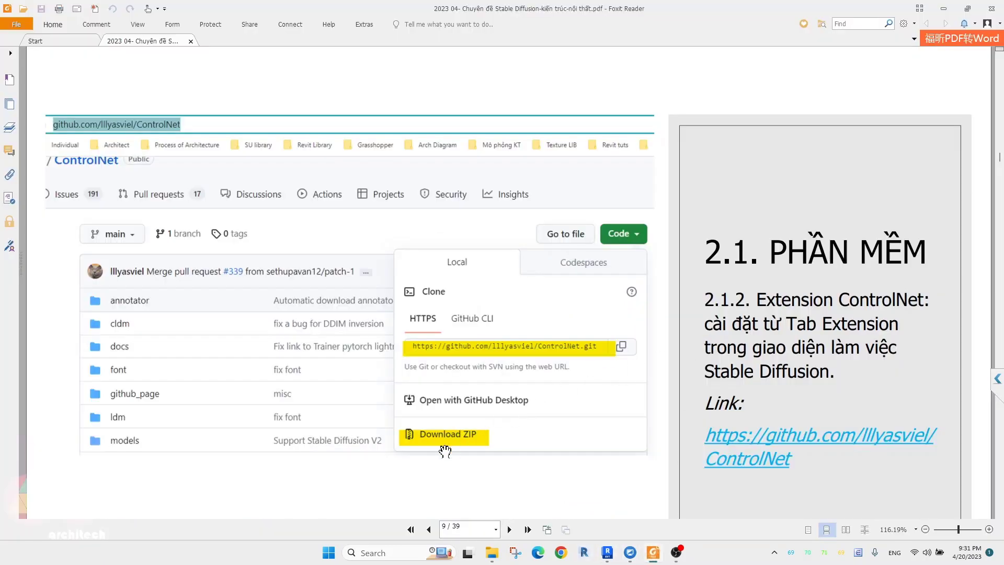
# - Scroll the tutorial PDF from page 9 to page 10, showing the sd-webui-controlnet folder screenshot
pyautogui.scroll(-1, 430, 389)
pyautogui.scroll(-3, 430, 390)
pyautogui.scroll(-4, 437, 358)
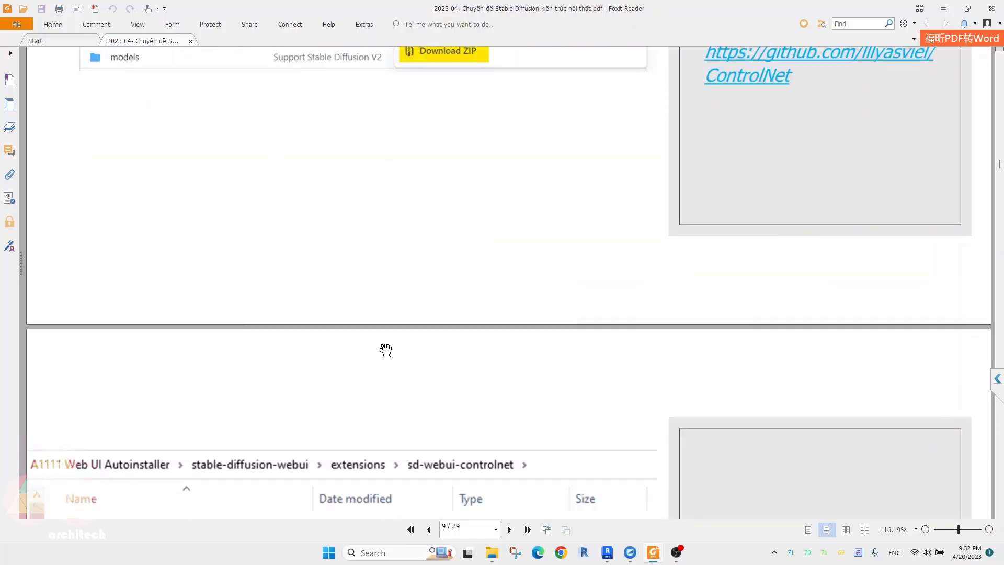
pyautogui.scroll(-5, 386, 347)
pyautogui.scroll(-1, 428, 274)
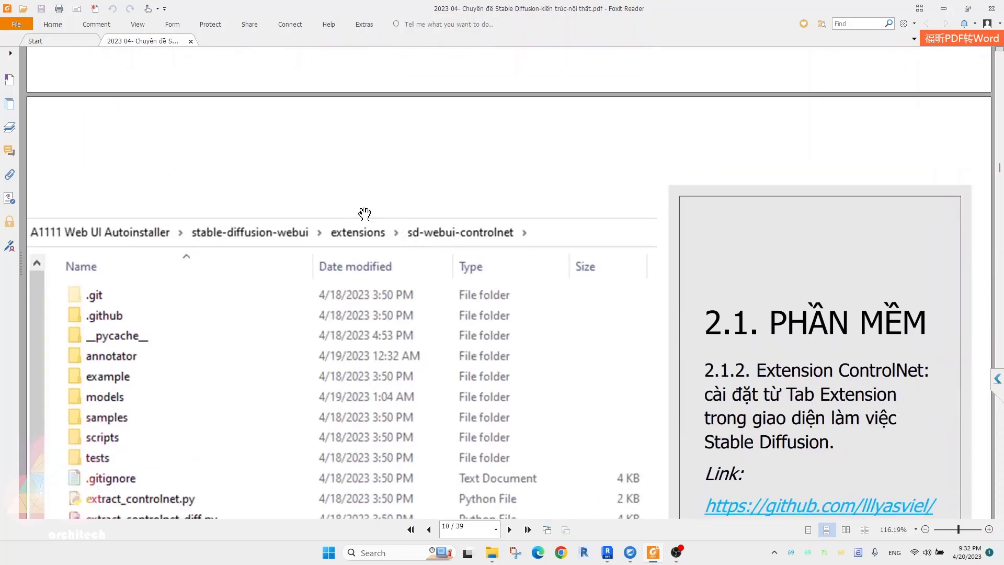
pyautogui.scroll(-1, 444, 236)
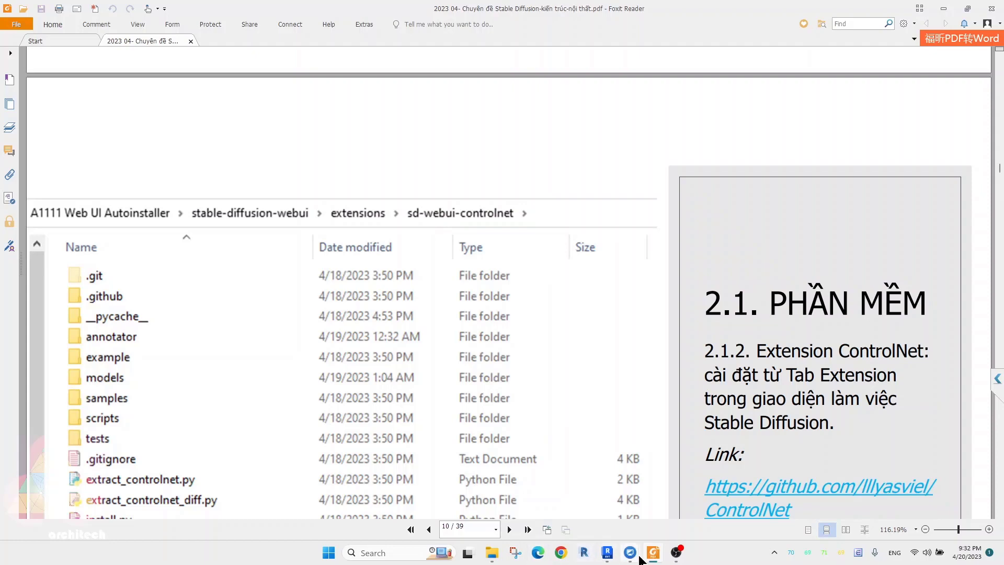
pyautogui.moveTo(629, 552)
pyautogui.click(640, 503)
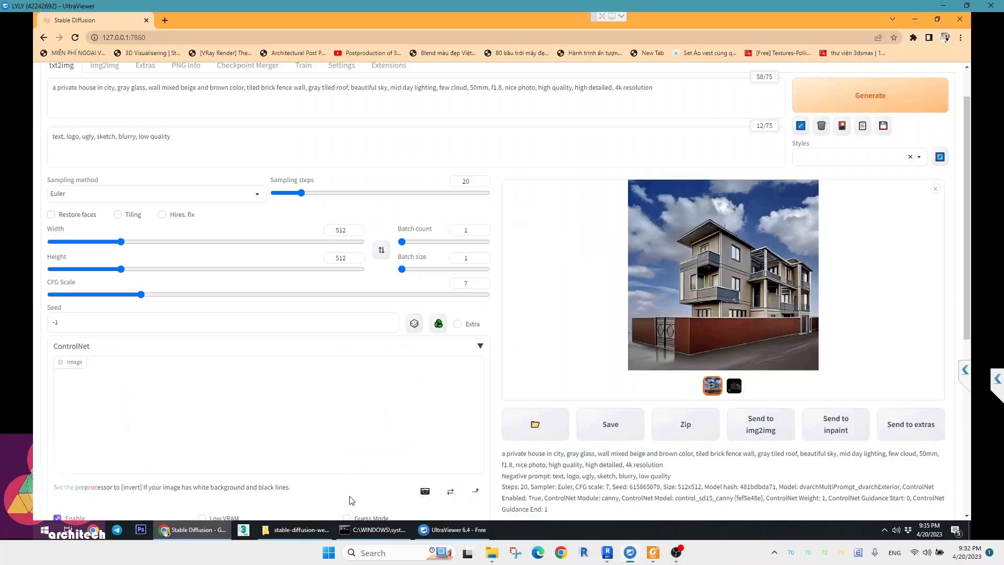
# - Open the extensions folder inside stable-diffusion-webui in File Explorer
pyautogui.click(296, 530)
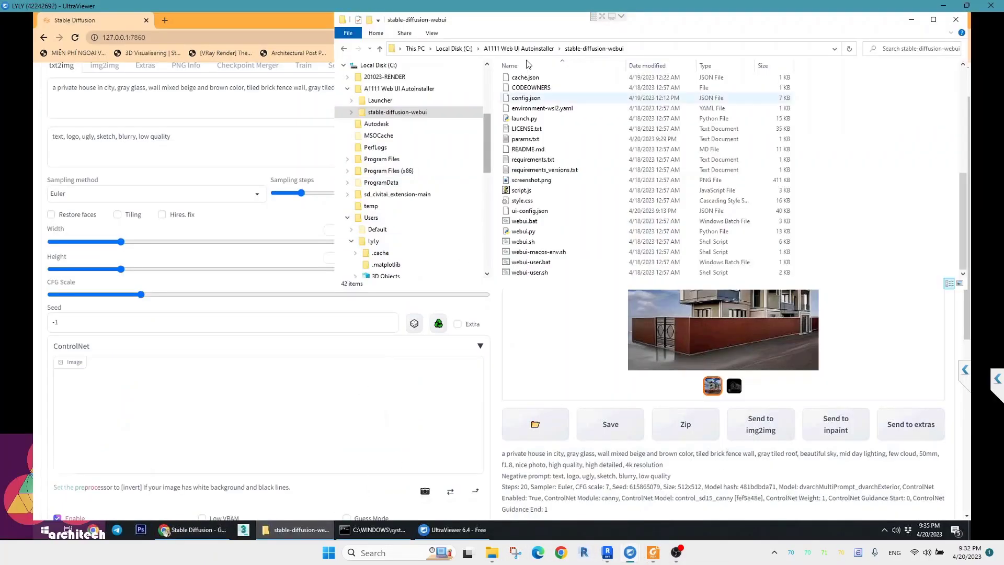
pyautogui.scroll(7, 543, 152)
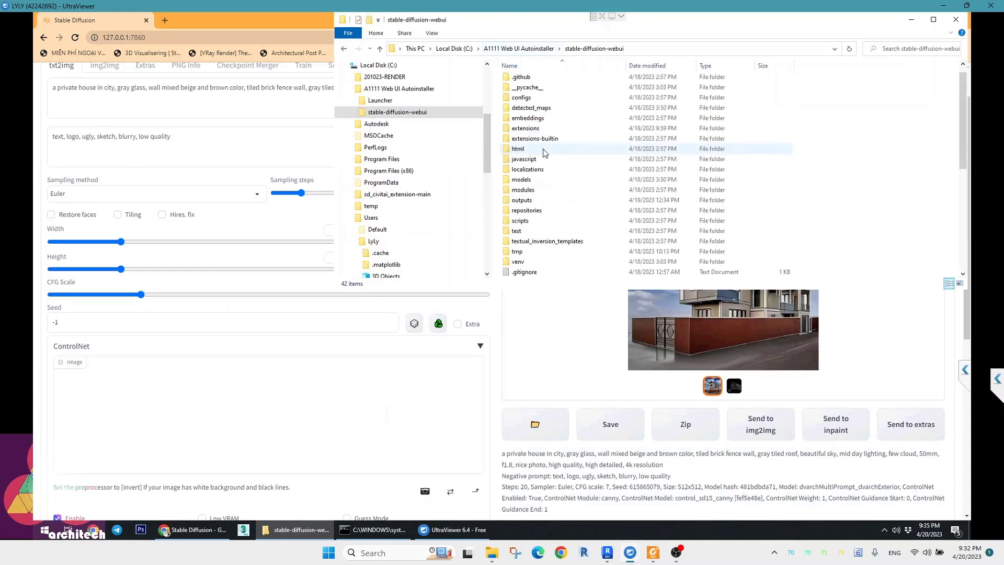
pyautogui.doubleClick(525, 129)
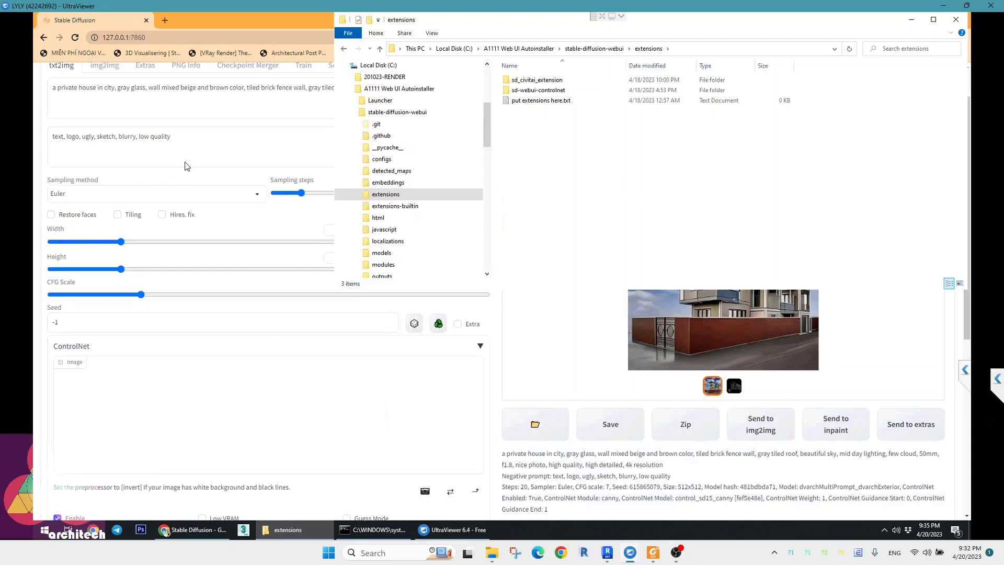
# - Scroll the Stable Diffusion page down to the ControlNet canny settings panel
pyautogui.click(212, 177)
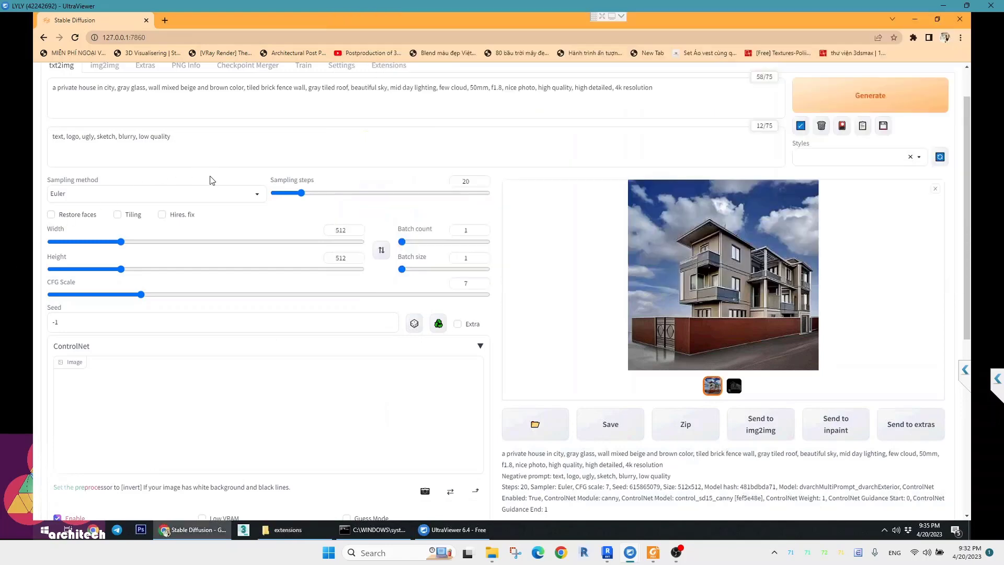
pyautogui.scroll(-3, 239, 339)
pyautogui.scroll(-1, 243, 342)
pyautogui.scroll(-3, 243, 342)
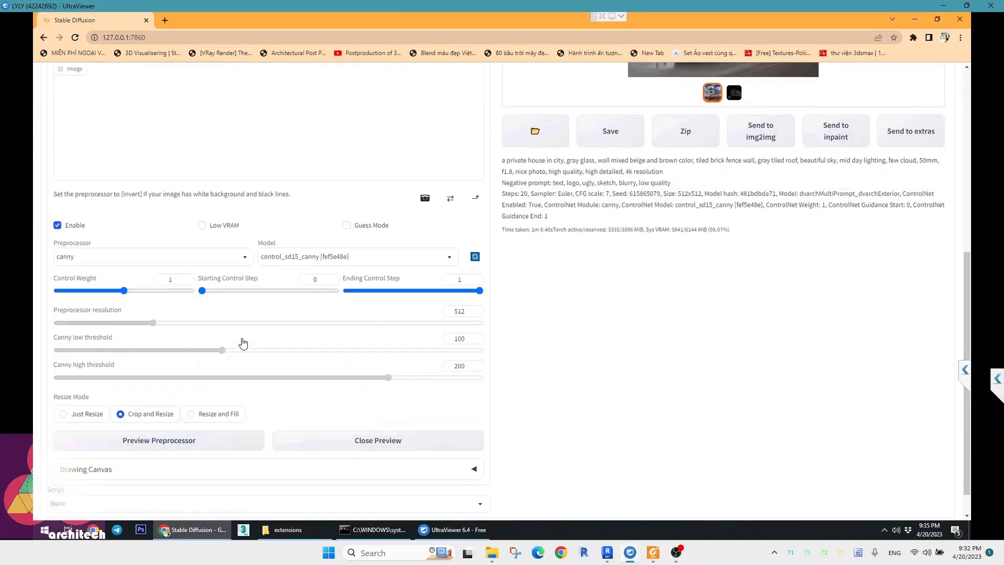
pyautogui.scroll(1, 238, 332)
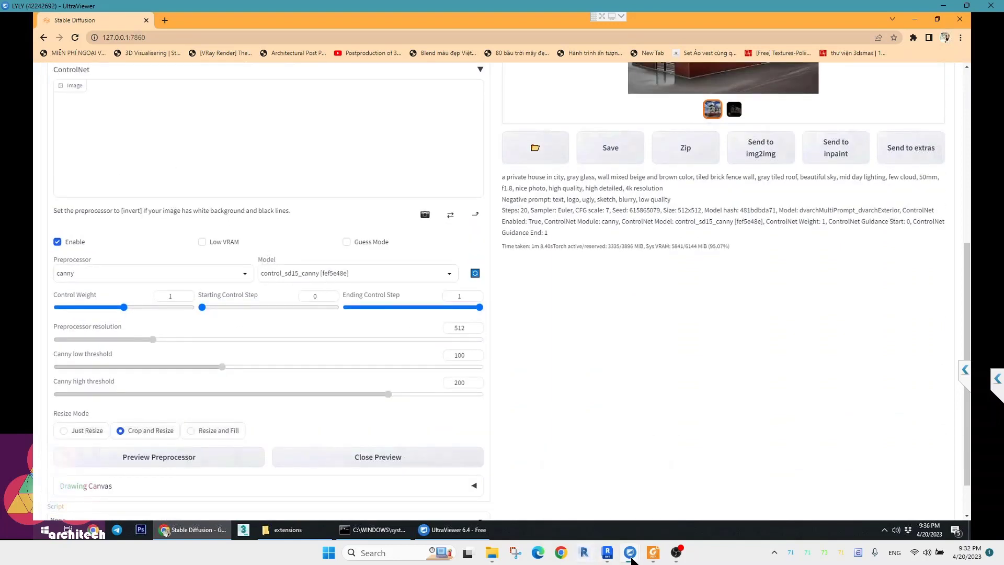
pyautogui.click(652, 553)
# - Scroll the tutorial PDF down to page 12, the Canny and M-LSD ControlNet model download slide
pyautogui.scroll(-1, 622, 387)
pyautogui.scroll(-5, 606, 383)
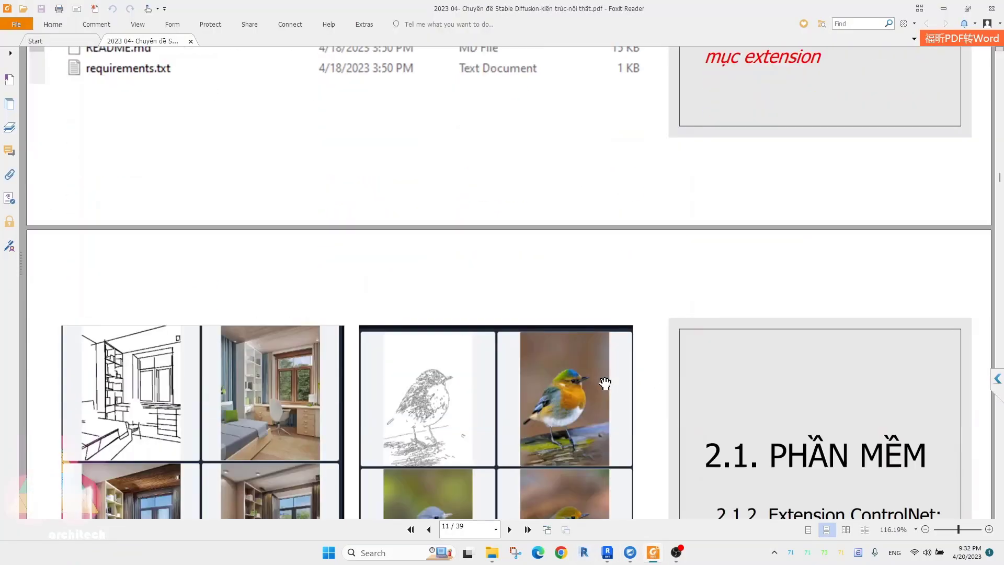
pyautogui.scroll(-5, 607, 383)
pyautogui.scroll(-5, 606, 383)
pyautogui.scroll(-5, 605, 382)
pyautogui.scroll(-1, 605, 381)
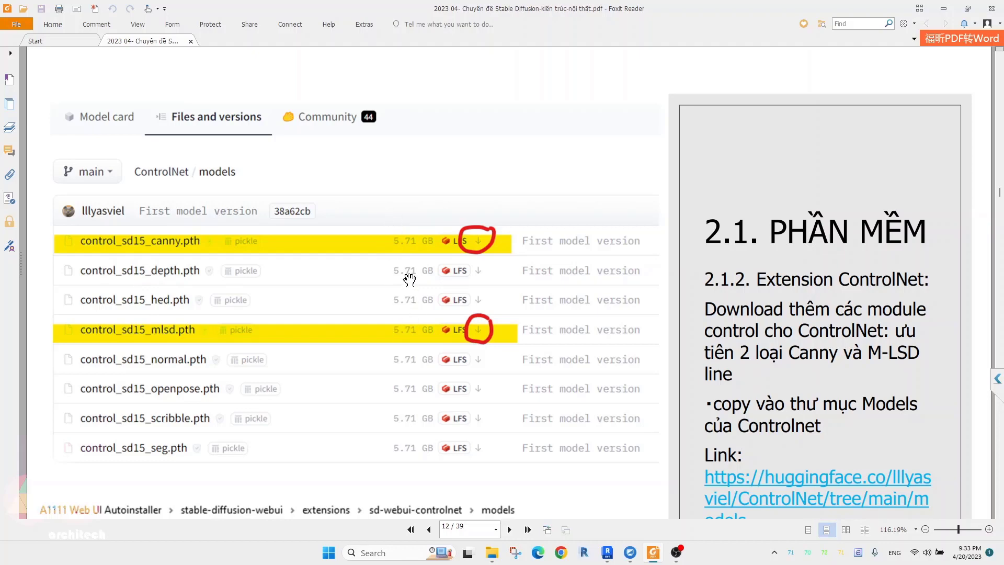
# - Pan the page to reveal the models folder path and the control_sd15_canny.pth listing
pyautogui.moveTo(577, 395); pyautogui.dragTo(548, 285)
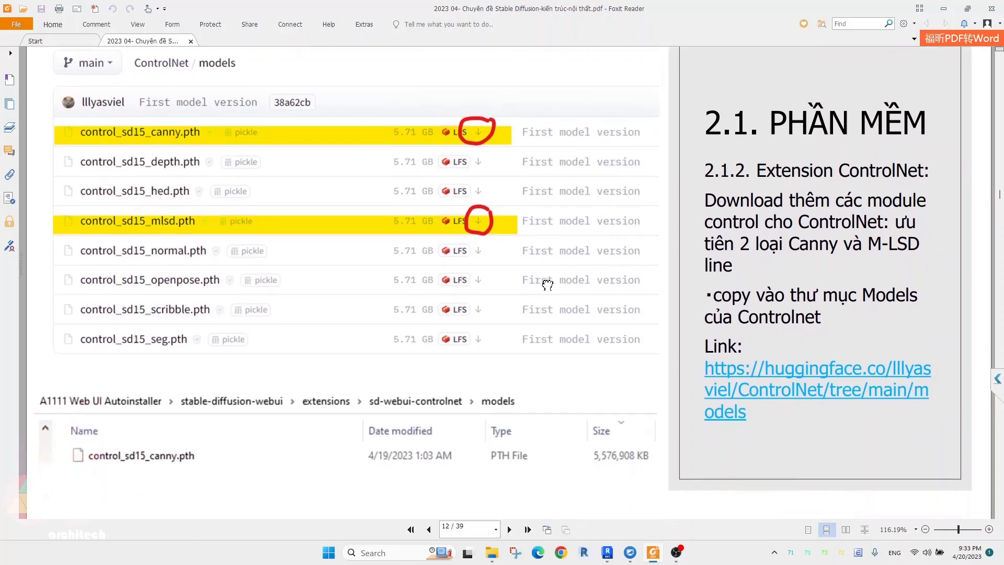
pyautogui.moveTo(773, 355); pyautogui.dragTo(768, 233)
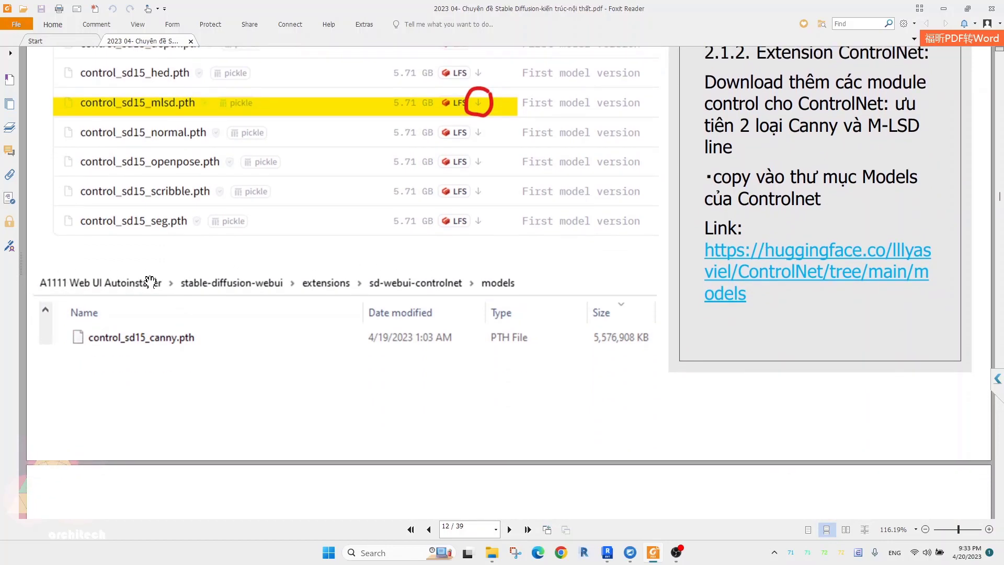
pyautogui.moveTo(139, 284); pyautogui.dragTo(137, 258)
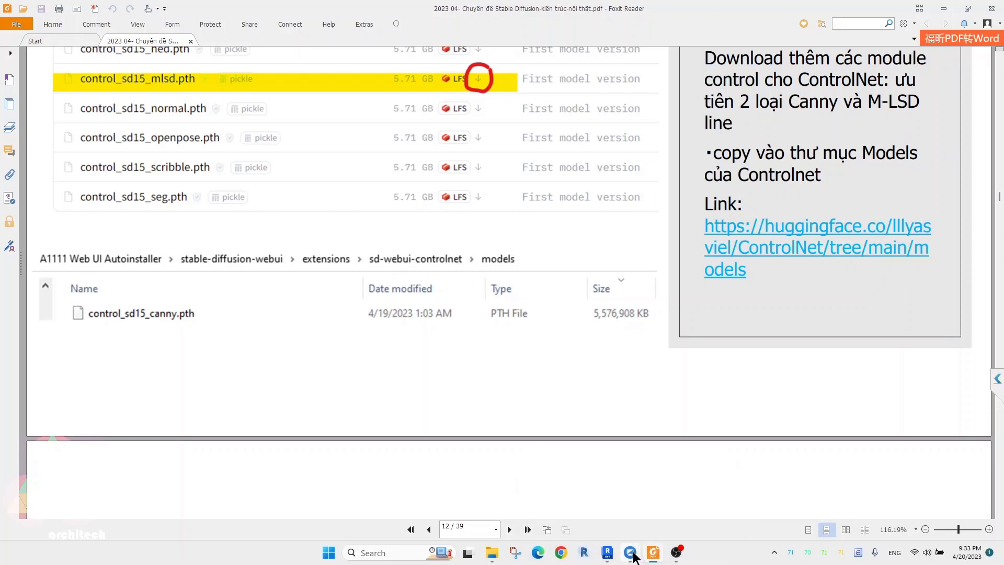
# - Navigate from the extensions folder into sd-webui-controlnet\models, showing control_sd15_canny.pth and its yaml configs
pyautogui.click(660, 479)
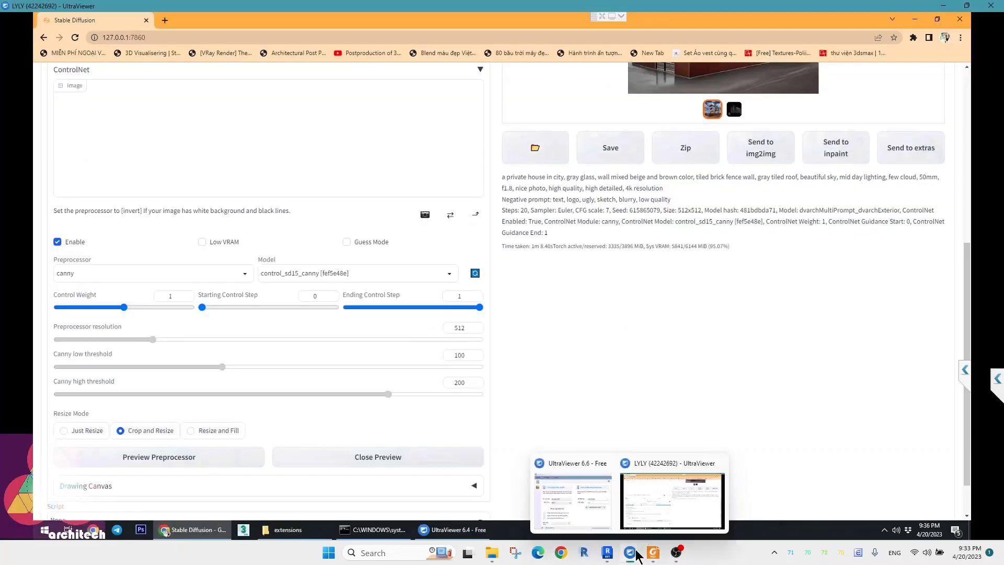
pyautogui.click(598, 507)
pyautogui.click(643, 516)
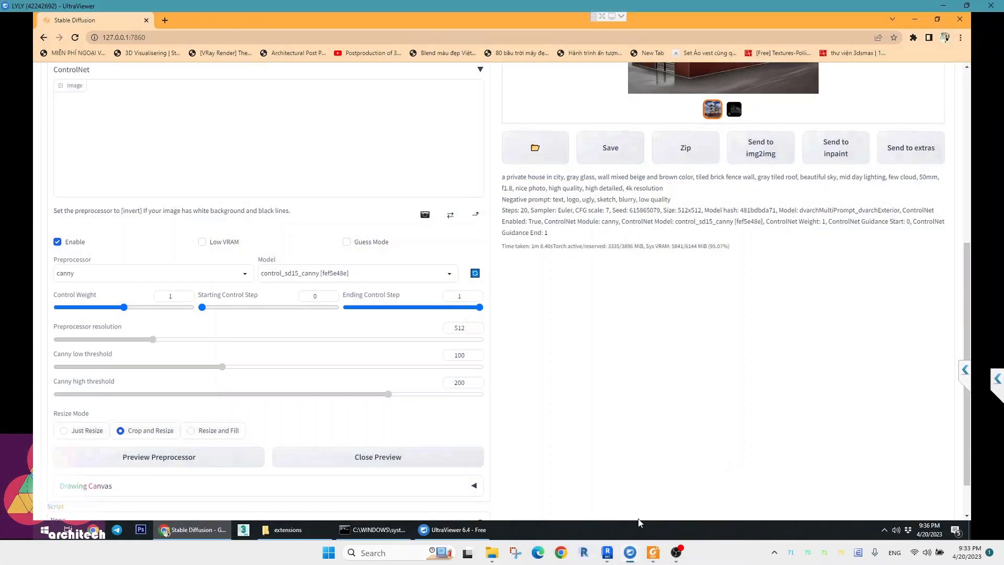
pyautogui.click(267, 530)
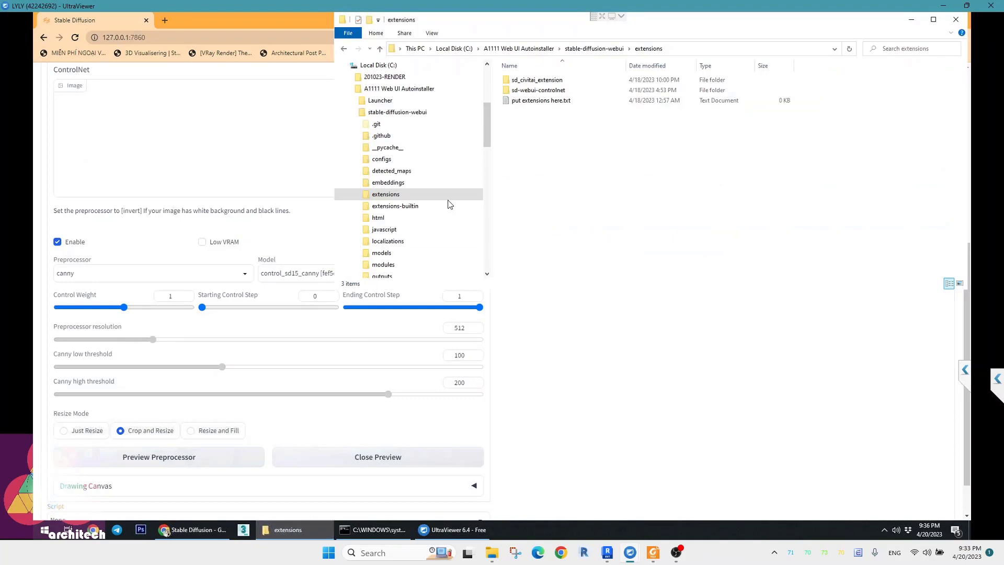
pyautogui.doubleClick(527, 92)
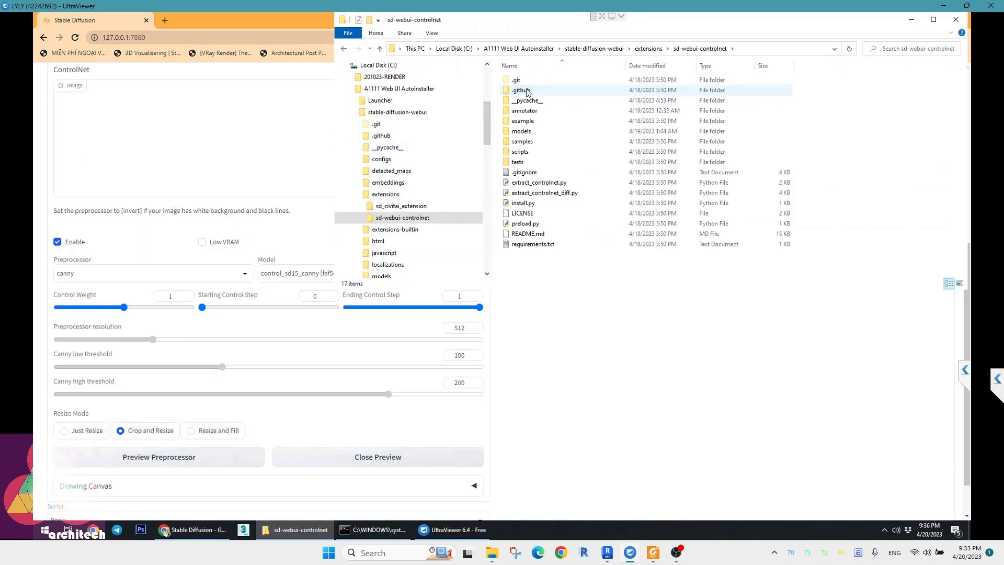
pyautogui.doubleClick(522, 131)
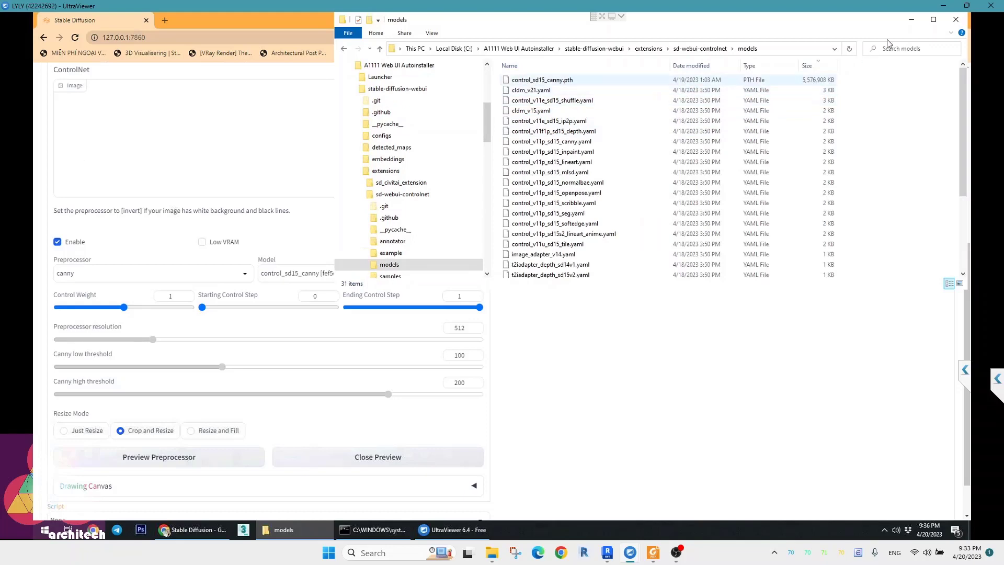
pyautogui.click(653, 552)
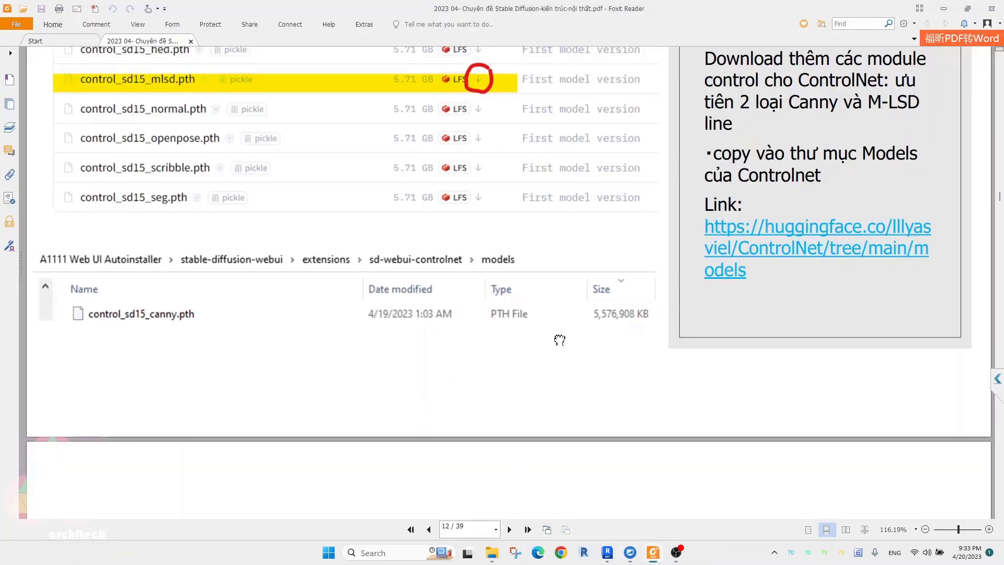
# - Scroll the tutorial PDF back up to page 6
pyautogui.scroll(5, 428, 398)
pyautogui.scroll(1, 480, 387)
pyautogui.scroll(3, 413, 444)
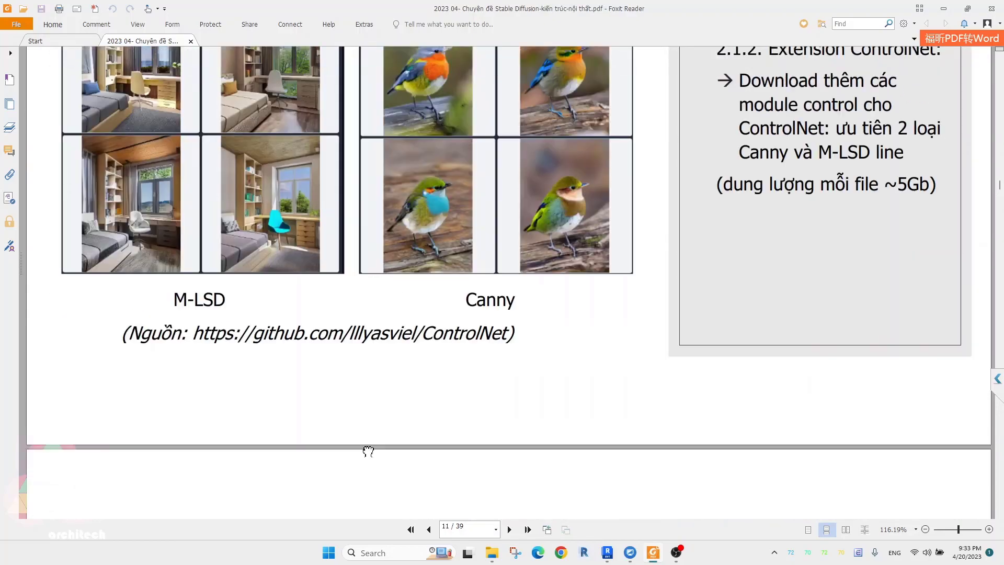
pyautogui.scroll(3, 366, 447)
pyautogui.scroll(3, 319, 366)
pyautogui.scroll(3, 303, 233)
pyautogui.scroll(2, 298, 313)
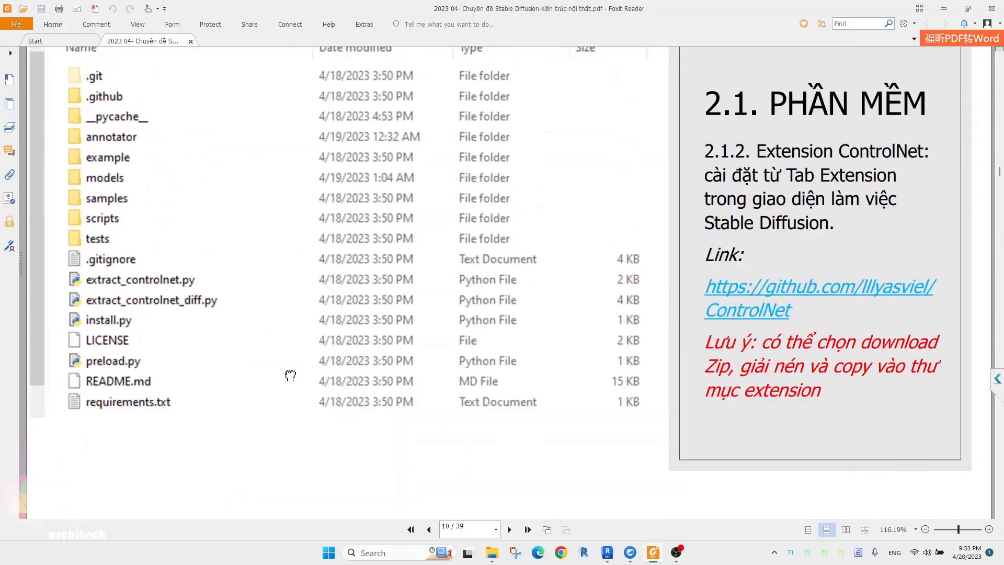
pyautogui.scroll(2, 292, 335)
pyautogui.scroll(1, 291, 277)
pyautogui.scroll(4, 287, 263)
pyautogui.scroll(2, 260, 242)
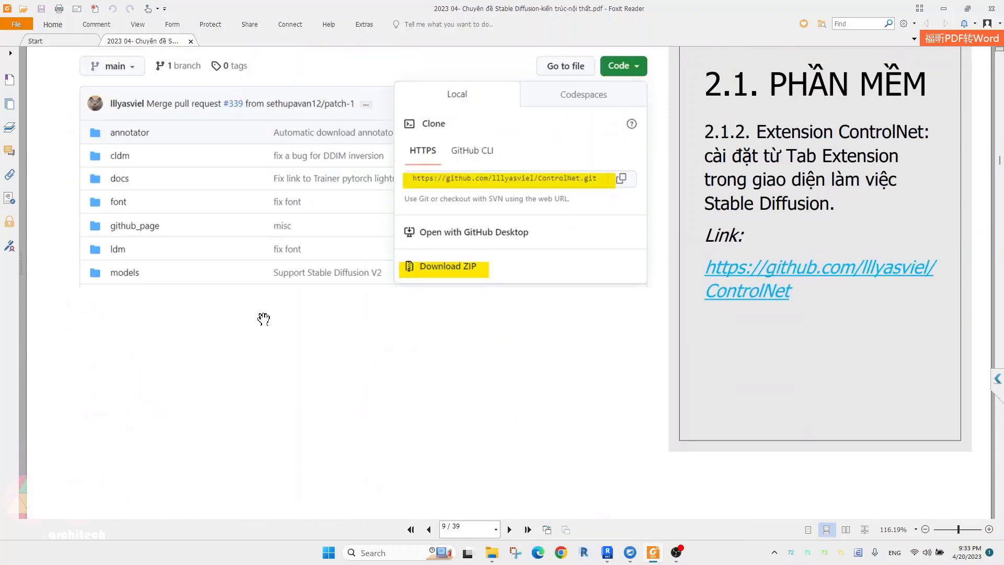
pyautogui.scroll(3, 262, 318)
pyautogui.scroll(2, 253, 243)
pyautogui.scroll(3, 251, 288)
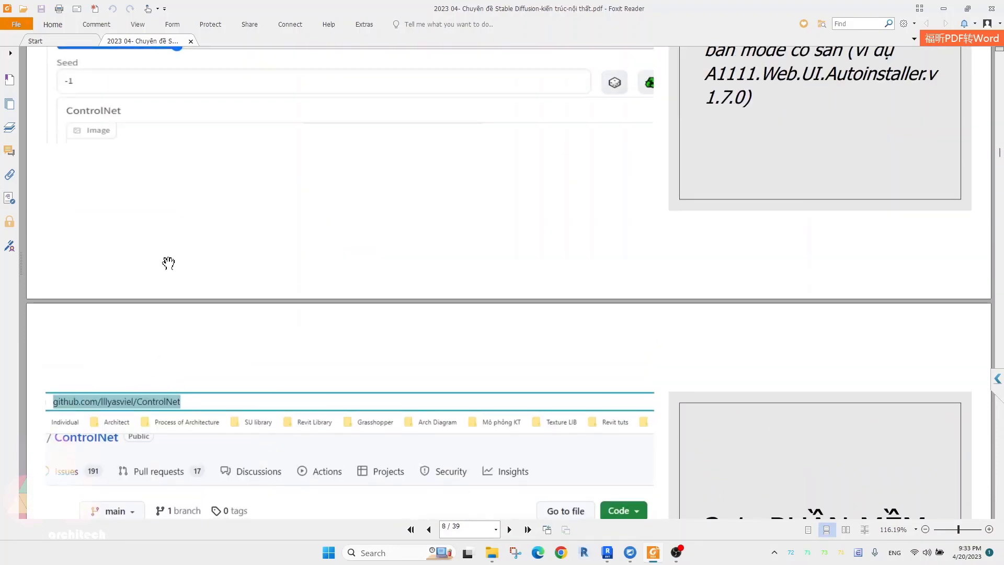
pyautogui.scroll(5, 185, 313)
pyautogui.scroll(4, 209, 209)
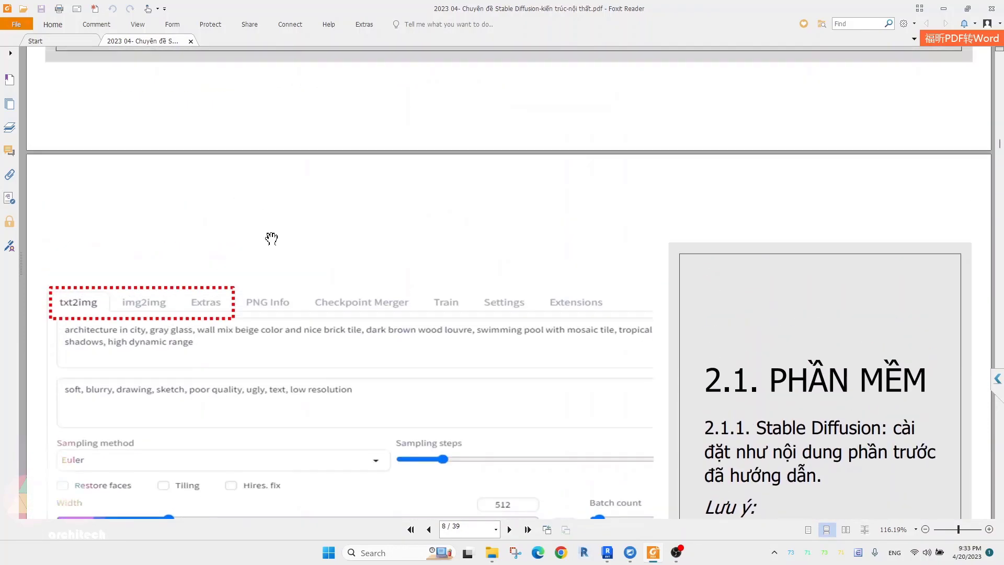
pyautogui.scroll(2, 271, 245)
pyautogui.scroll(4, 274, 246)
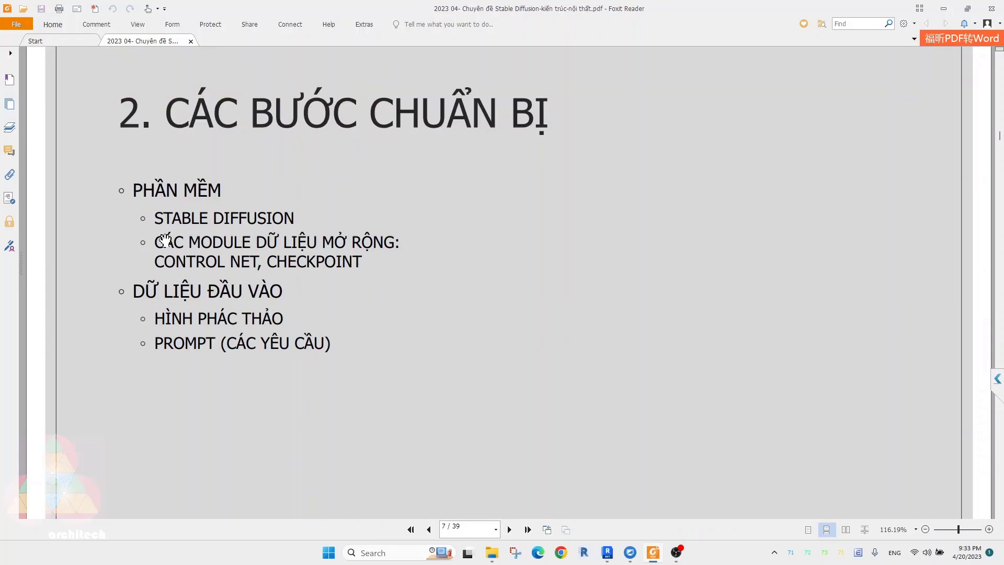
pyautogui.scroll(1, 166, 238)
pyautogui.scroll(5, 167, 239)
# - Scroll down to page 13, the dvArch checkpoint slide with its civitai download link
pyautogui.scroll(-5, 166, 236)
pyautogui.scroll(-6, 166, 236)
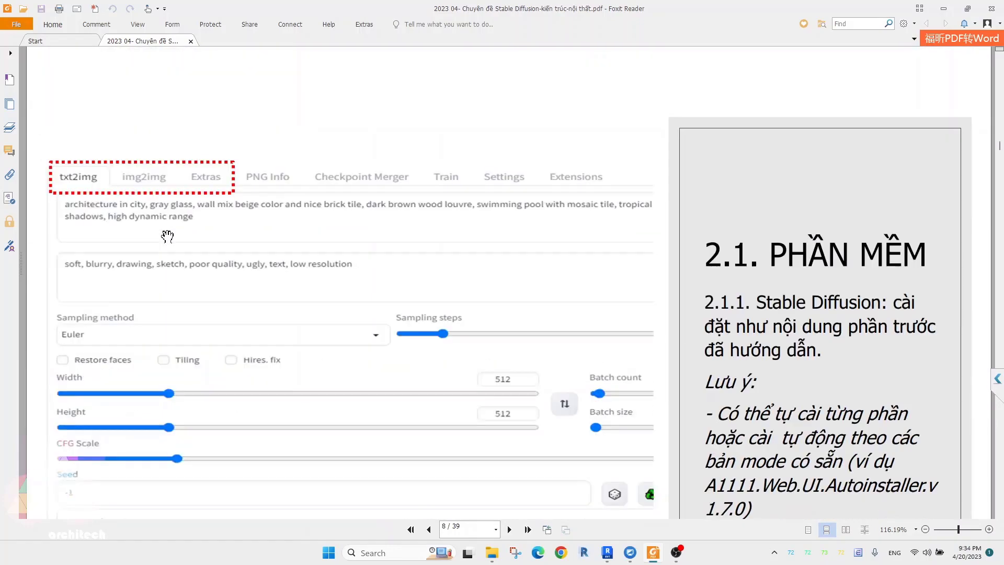
pyautogui.scroll(-3, 166, 236)
pyautogui.scroll(-2, 985, 261)
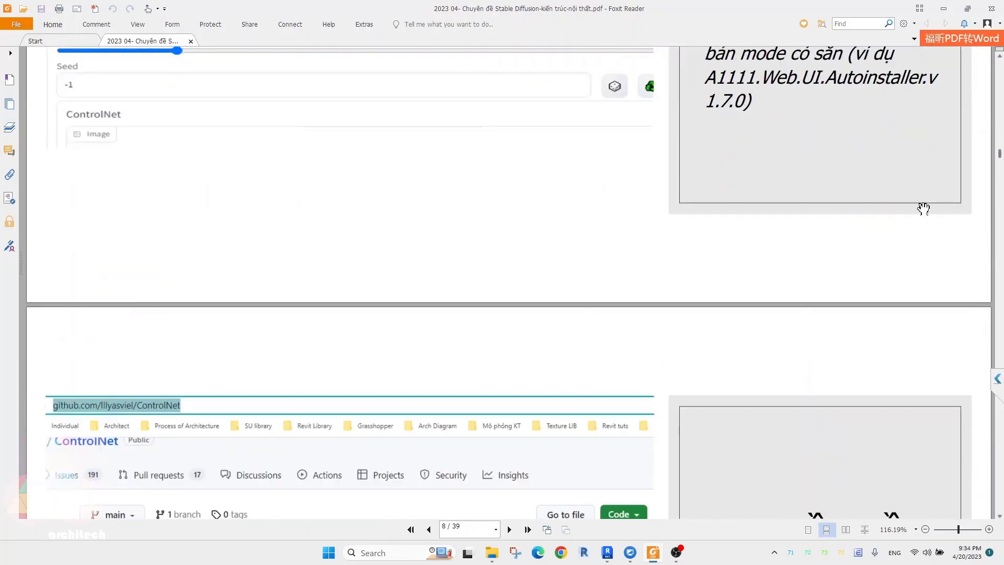
pyautogui.scroll(-6, 784, 251)
pyautogui.scroll(-5, 579, 323)
pyautogui.scroll(-5, 579, 322)
pyautogui.scroll(-5, 512, 320)
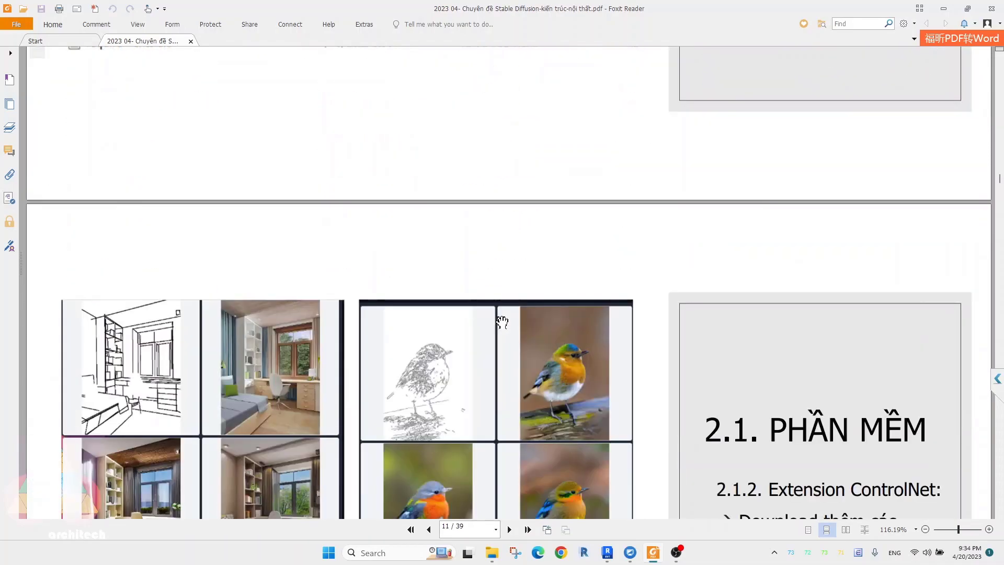
pyautogui.scroll(-5, 497, 257)
pyautogui.scroll(-5, 493, 320)
pyautogui.scroll(-5, 482, 326)
pyautogui.scroll(-5, 482, 325)
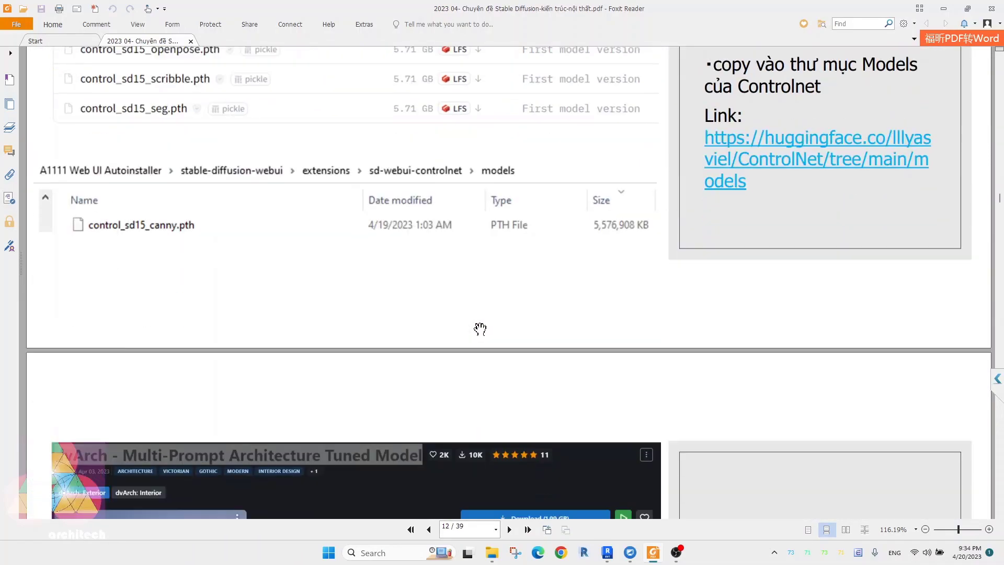
pyautogui.scroll(-5, 481, 327)
pyautogui.scroll(-6, 480, 328)
pyautogui.scroll(5, 480, 328)
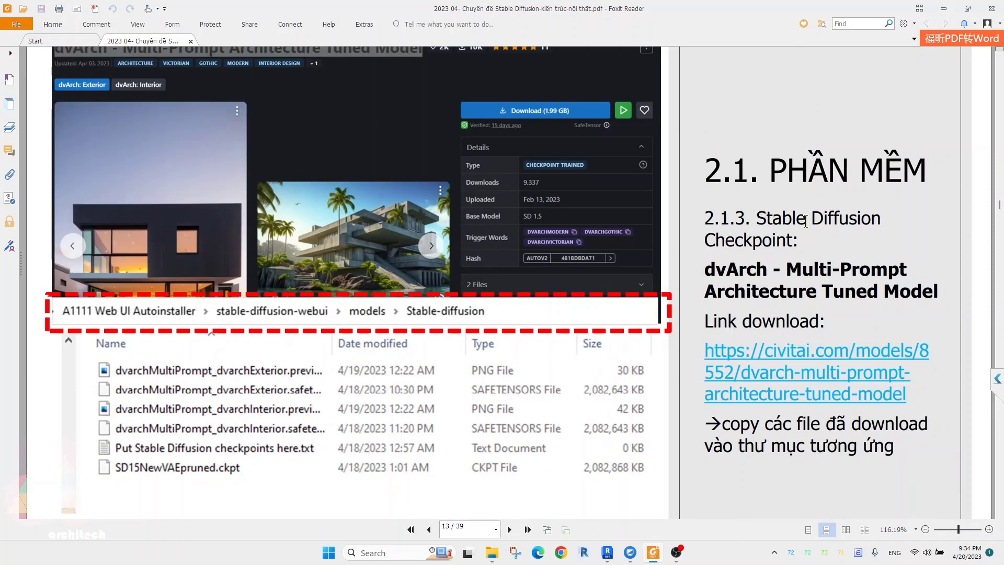
pyautogui.click(630, 553)
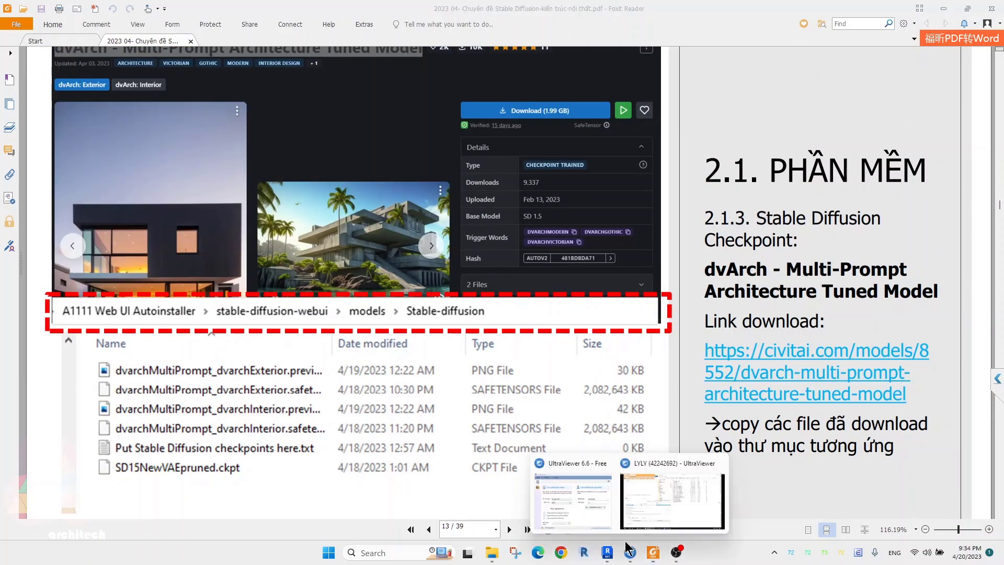
pyautogui.click(657, 498)
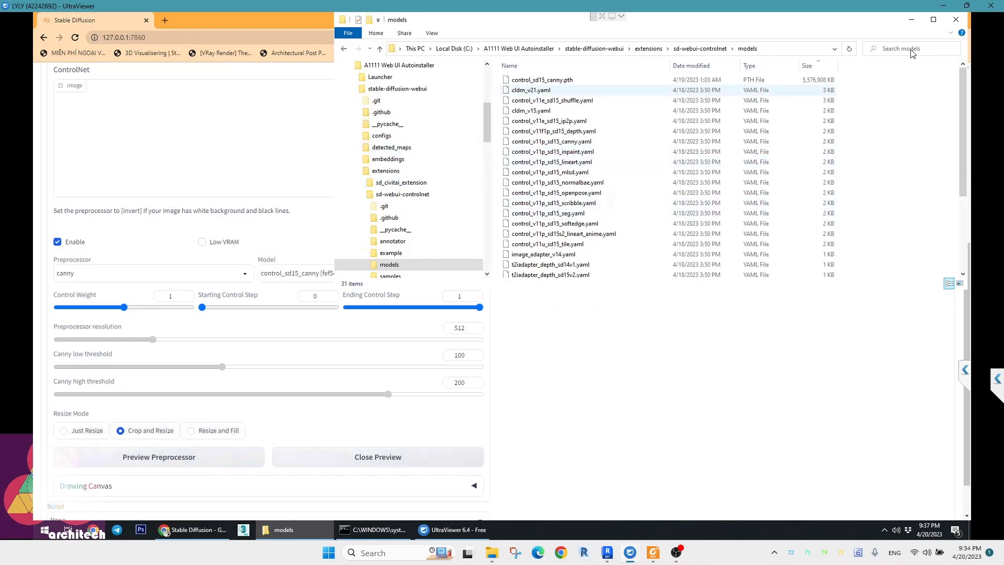
pyautogui.click(152, 136)
pyautogui.scroll(1, 151, 137)
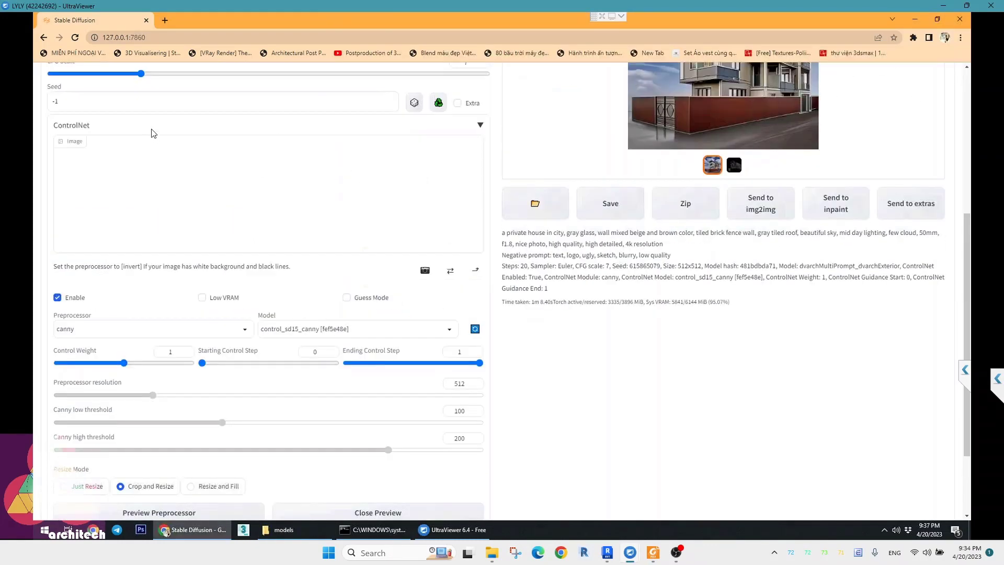
pyautogui.scroll(3, 152, 137)
pyautogui.scroll(2, 153, 130)
pyautogui.scroll(1, 153, 129)
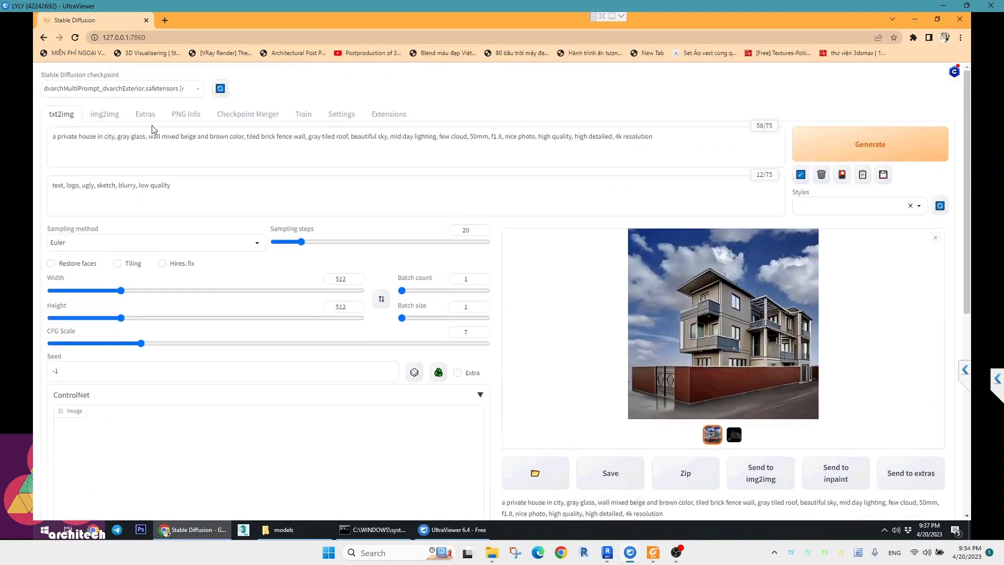
pyautogui.click(112, 93)
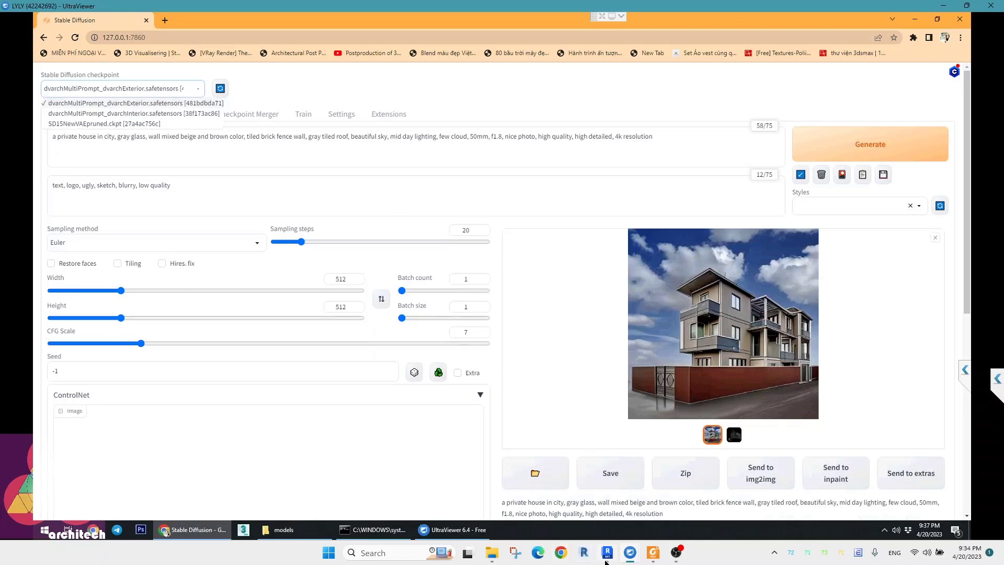
pyautogui.click(654, 556)
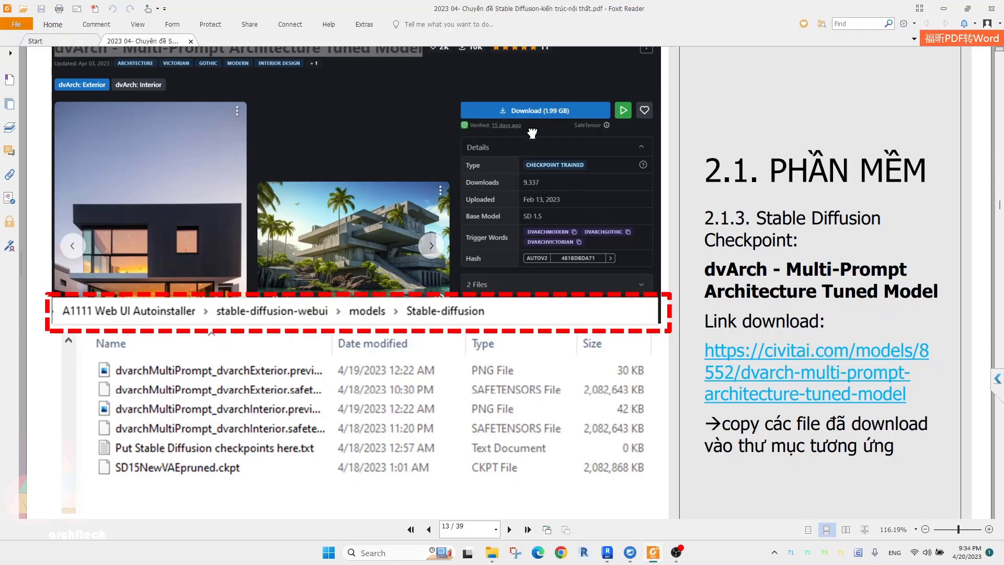
pyautogui.scroll(2, 539, 137)
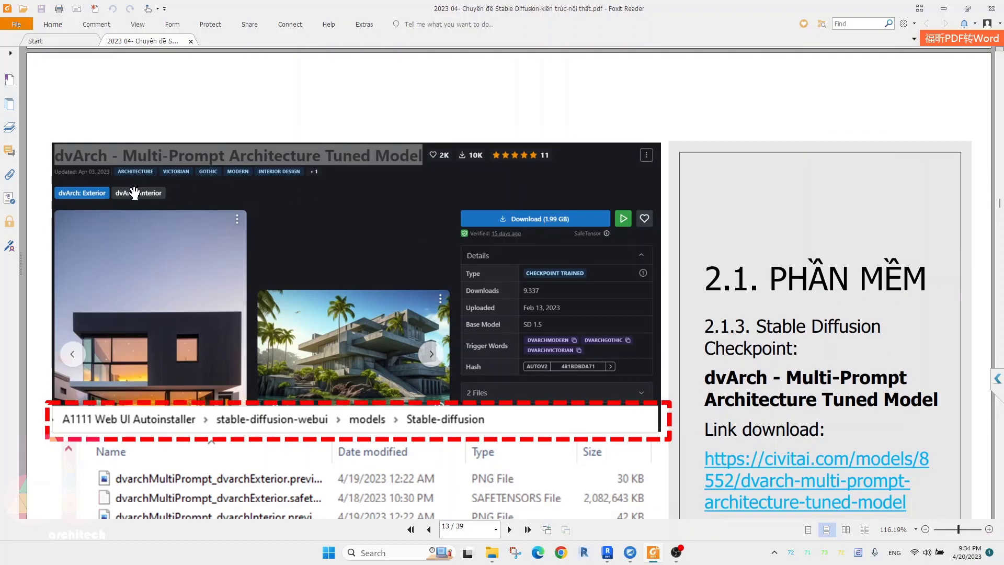
pyautogui.scroll(-2, 219, 220)
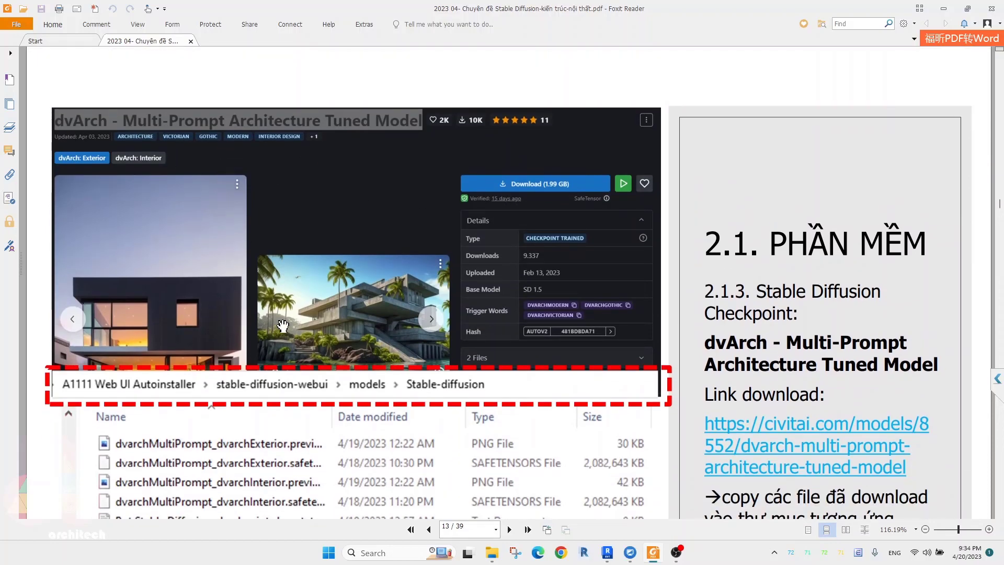
pyautogui.scroll(-1, 290, 238)
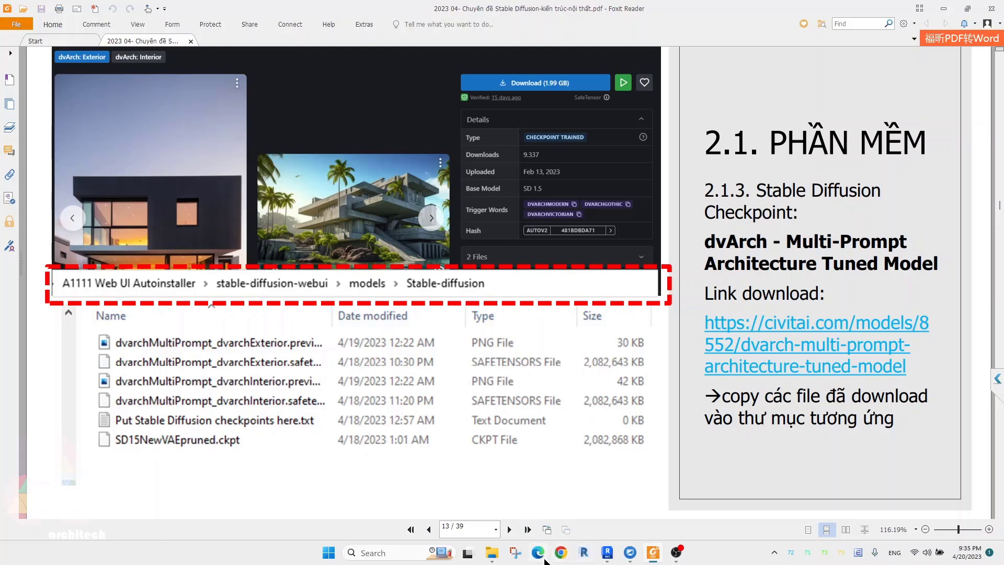
pyautogui.click(628, 557)
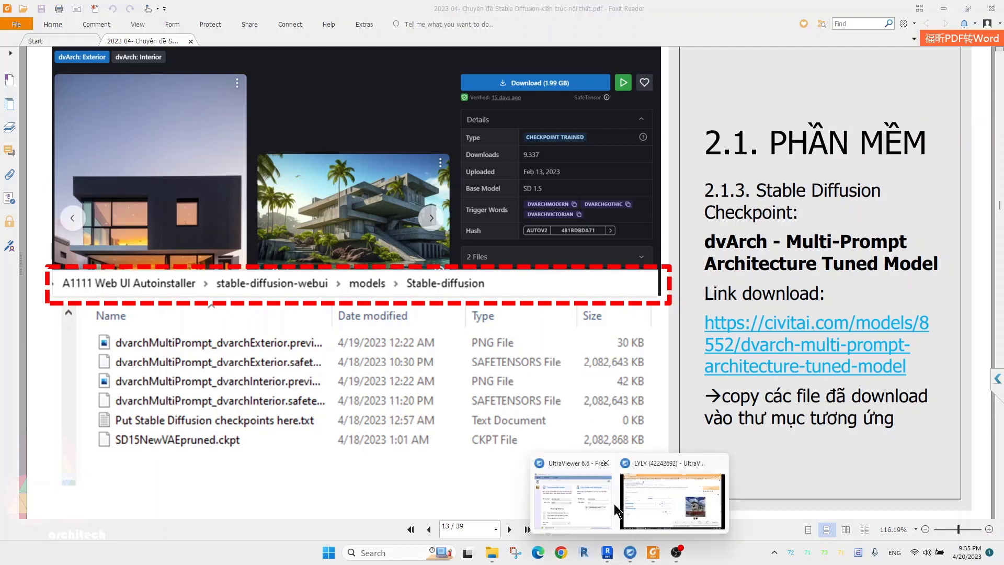
# - Return to the remote WebUI session and keep dvarchMultiPrompt_dvarchExterior as the selected checkpoint
pyautogui.click(642, 501)
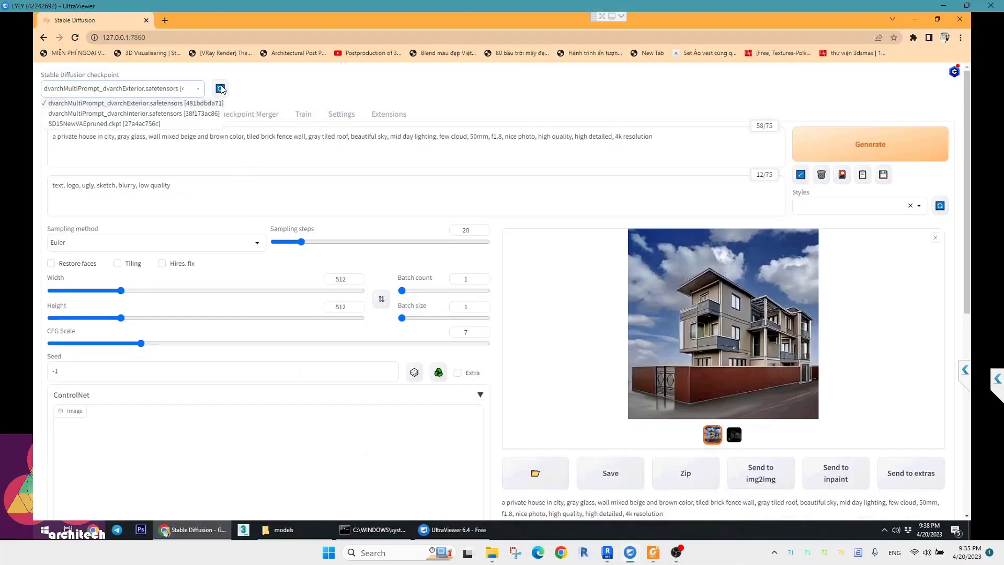
pyautogui.click(191, 90)
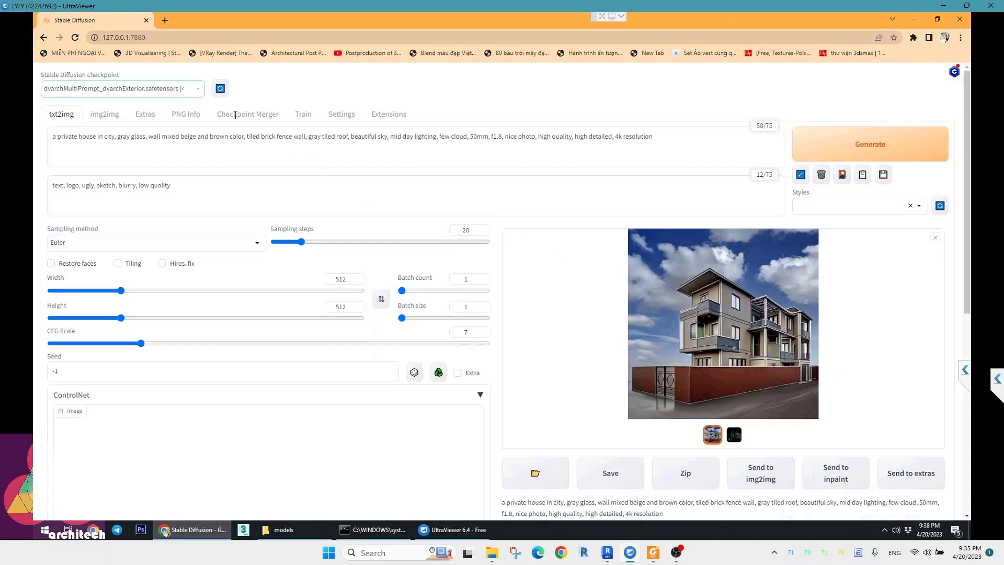
pyautogui.click(199, 95)
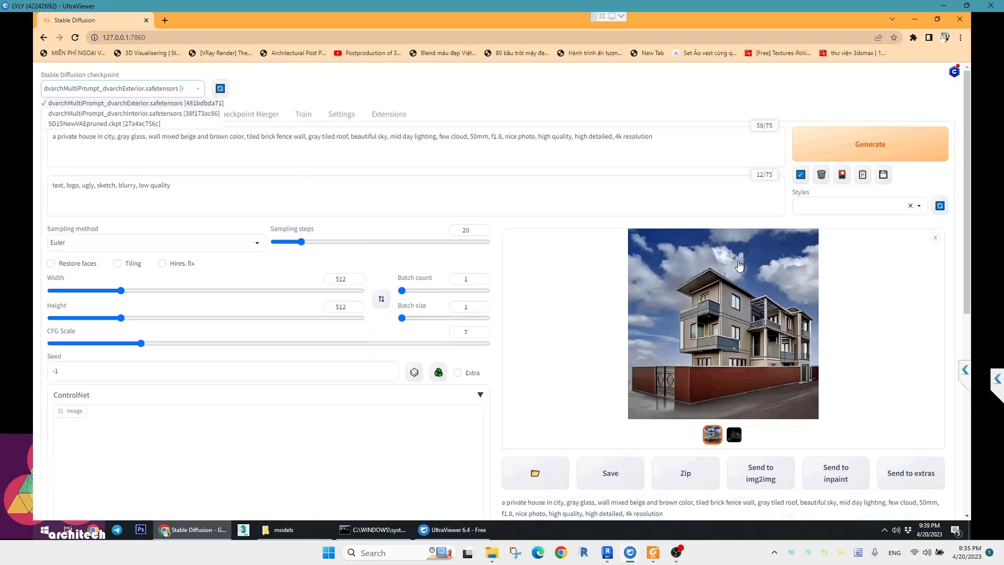
pyautogui.click(477, 138)
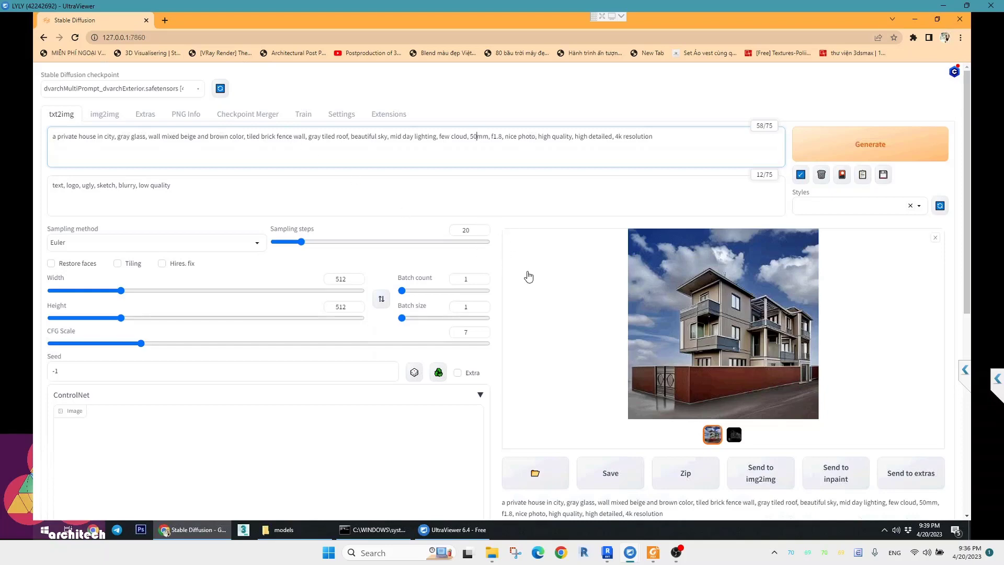
pyautogui.moveTo(652, 552)
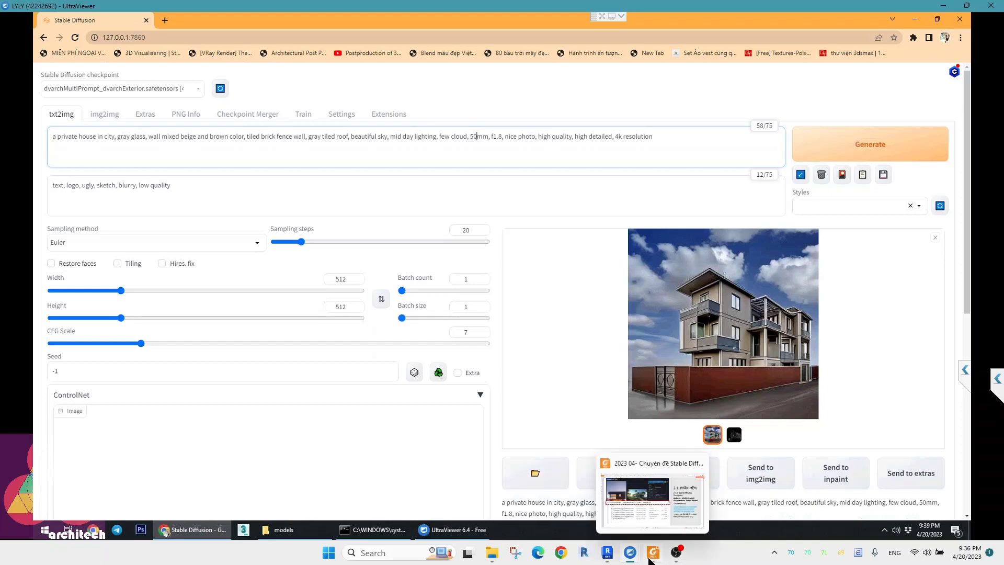
# - Scroll the PDF through the CFG test slides to page 29, the interior CFG=6 bedroom renders
pyautogui.click(650, 558)
pyautogui.scroll(-10, 710, 242)
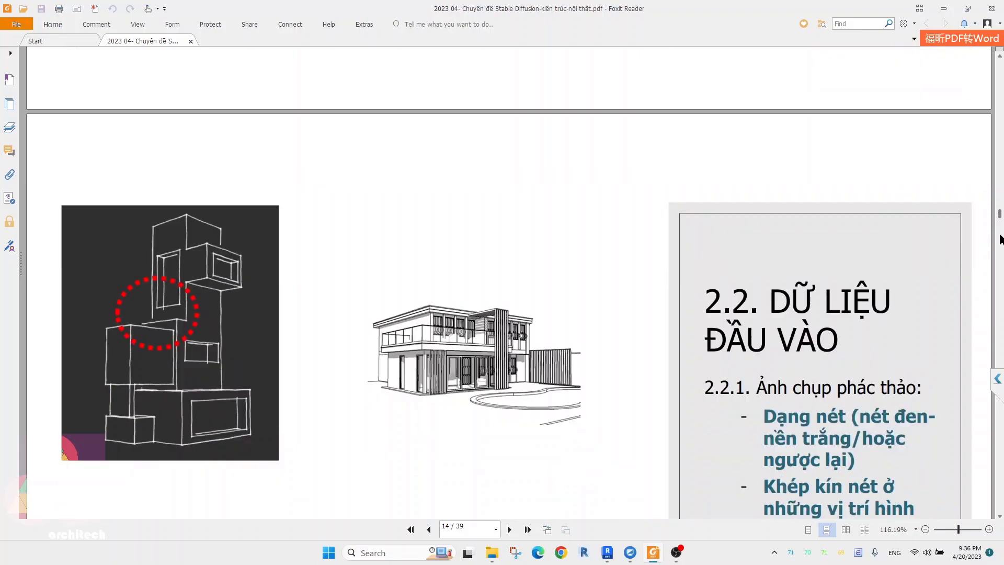
pyautogui.moveTo(999, 213); pyautogui.dragTo(999, 302)
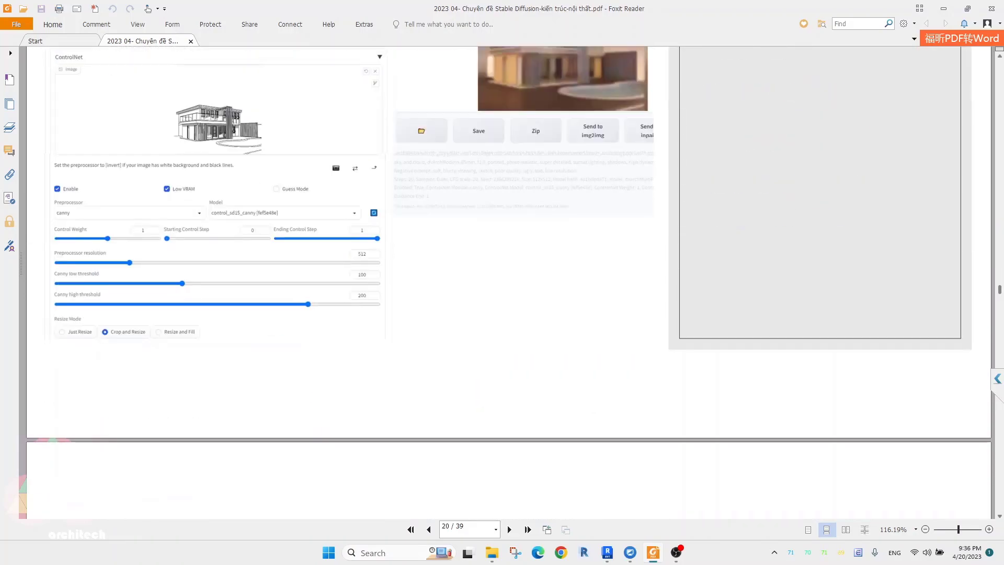
pyautogui.scroll(-1, 404, 229)
pyautogui.scroll(-1, 405, 229)
pyautogui.scroll(-6, 405, 229)
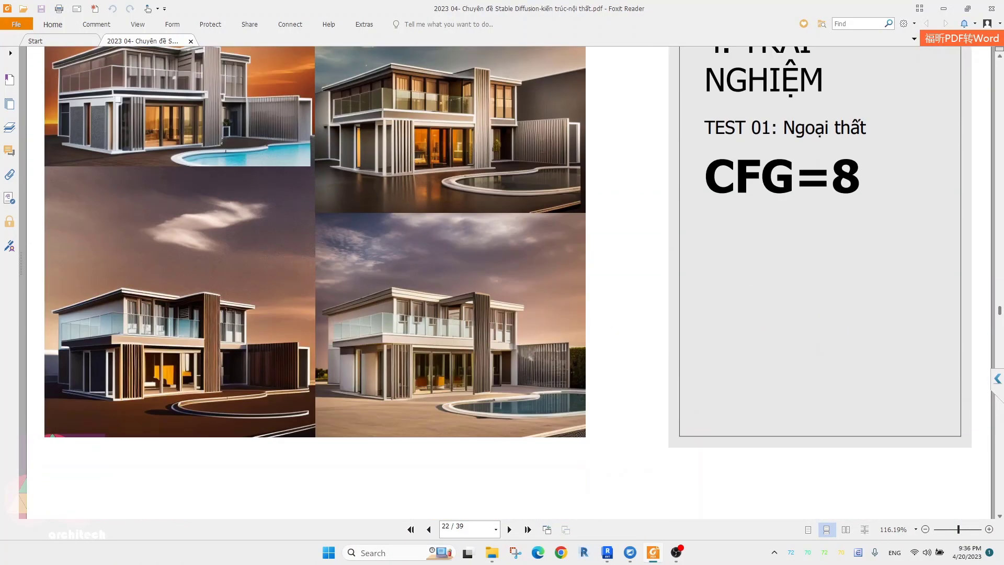
pyautogui.scroll(-4, 347, 233)
pyautogui.scroll(-4, 347, 233)
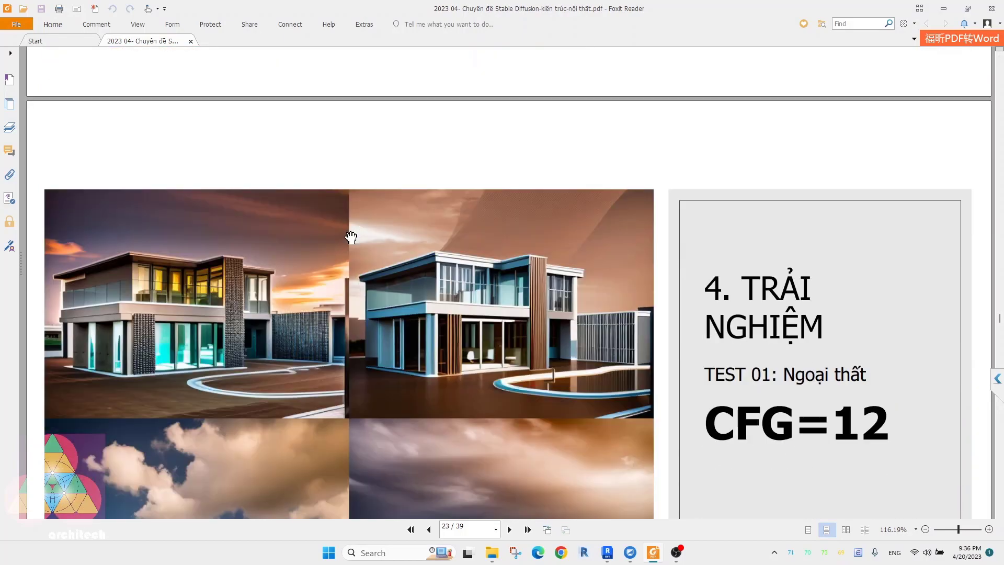
pyautogui.scroll(-5, 349, 238)
pyautogui.scroll(-4, 350, 238)
pyautogui.scroll(-8, 349, 237)
pyautogui.scroll(-4, 349, 237)
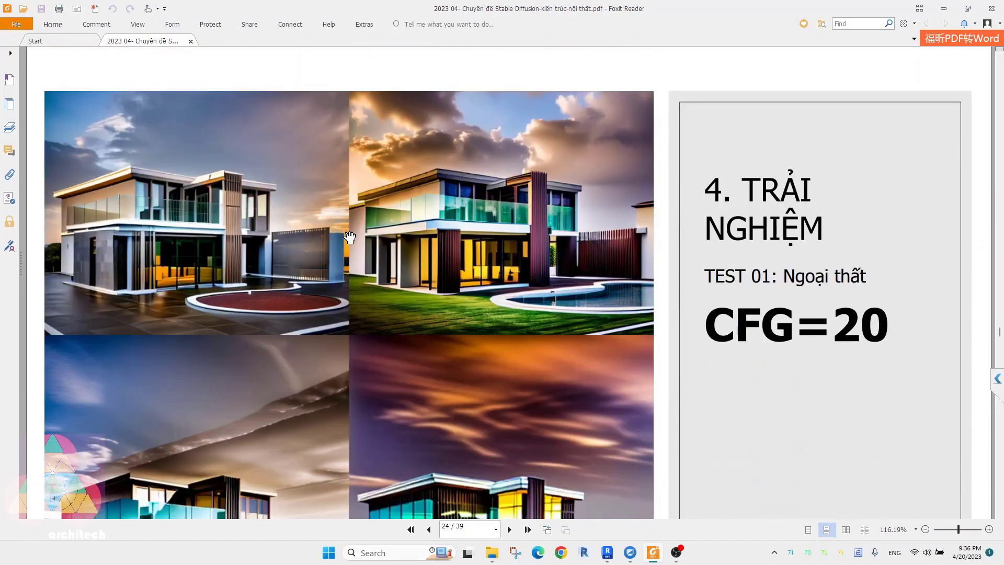
pyautogui.scroll(-5, 350, 237)
pyautogui.scroll(-5, 350, 237)
pyautogui.scroll(-6, 350, 237)
pyautogui.scroll(-6, 349, 237)
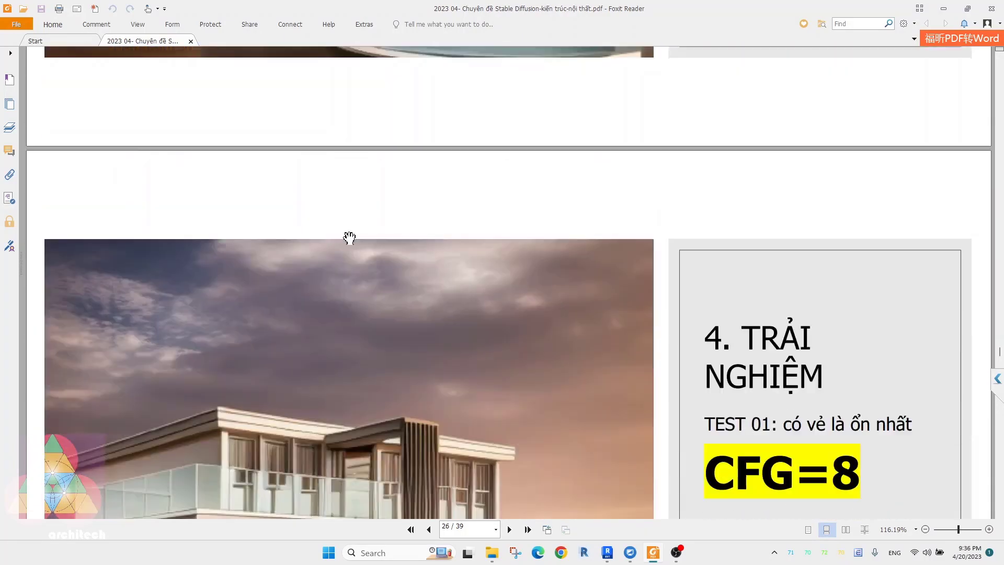
pyautogui.scroll(-4, 349, 238)
pyautogui.scroll(-5, 349, 238)
pyautogui.scroll(-5, 348, 238)
pyautogui.scroll(-5, 350, 238)
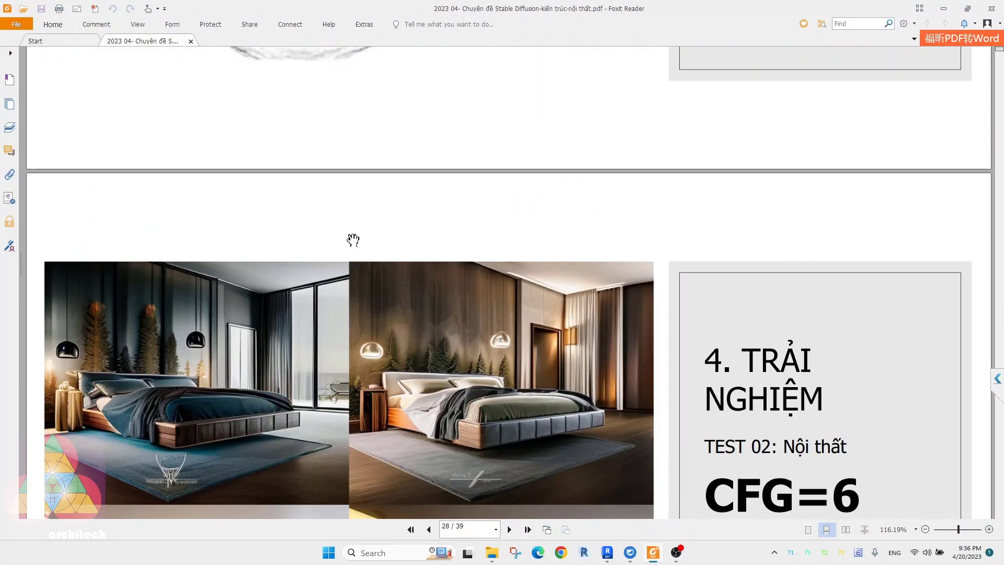
pyautogui.scroll(-4, 352, 238)
pyautogui.scroll(-5, 353, 239)
pyautogui.scroll(-5, 350, 235)
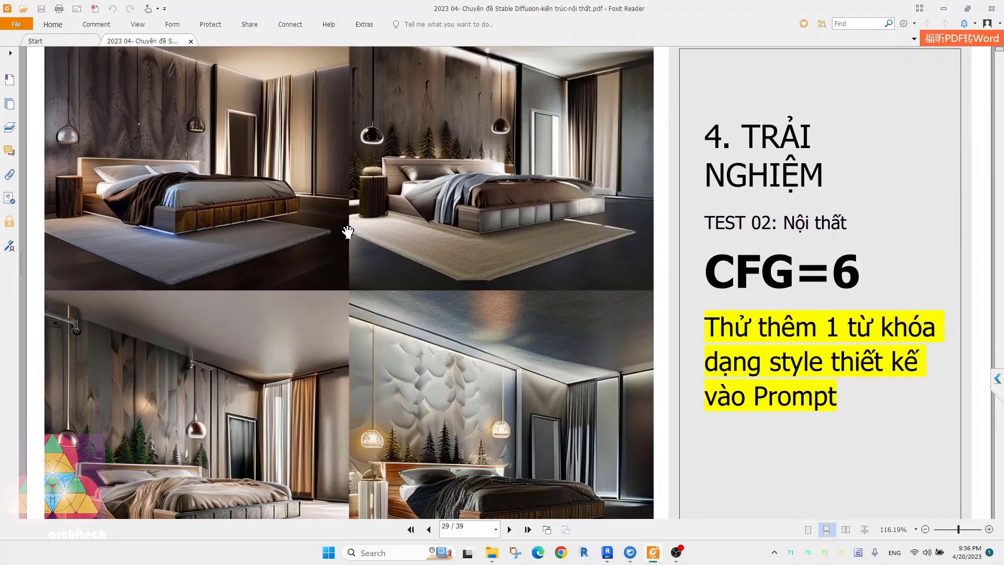
pyautogui.scroll(-4, 347, 230)
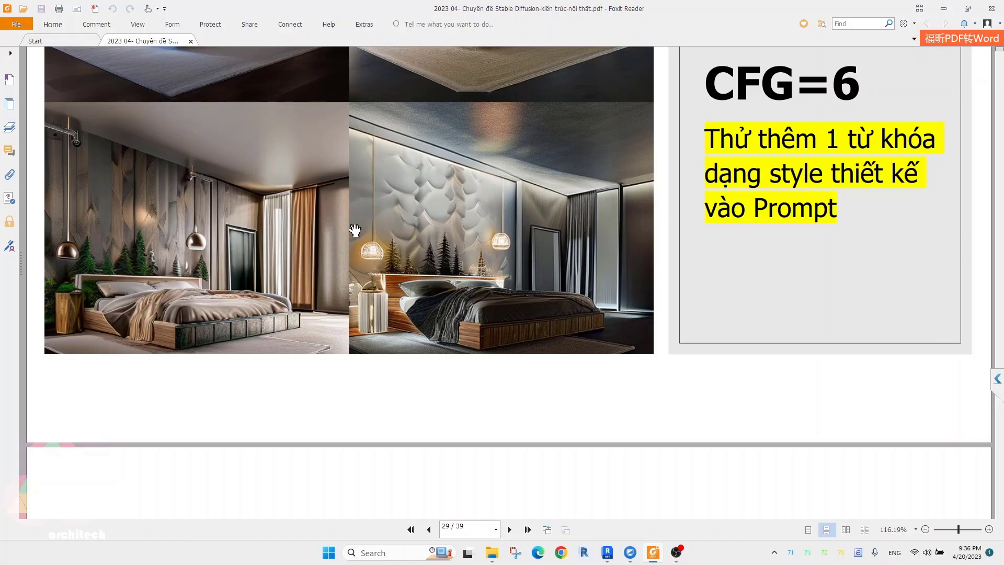
pyautogui.scroll(5, 355, 230)
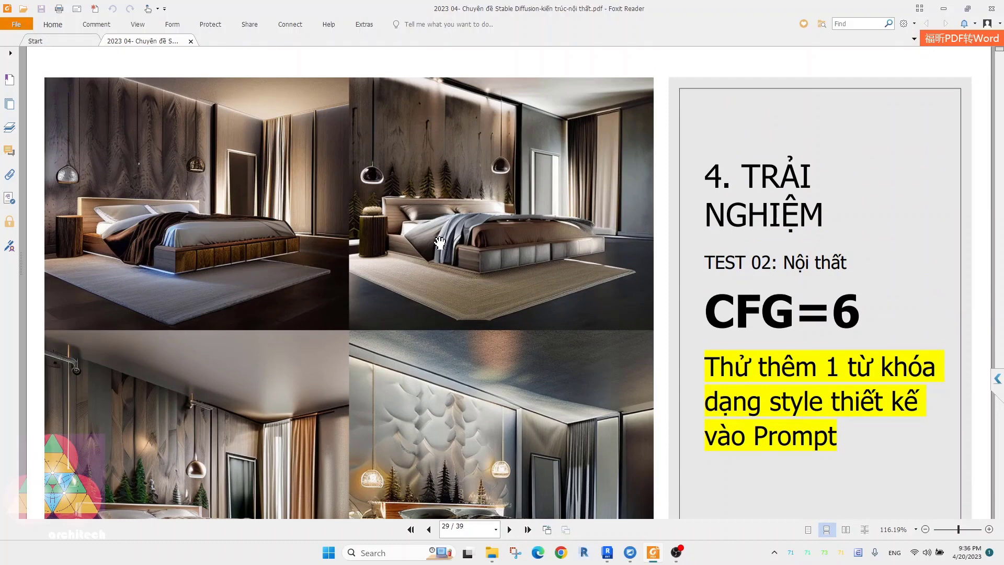
pyautogui.scroll(1, 358, 222)
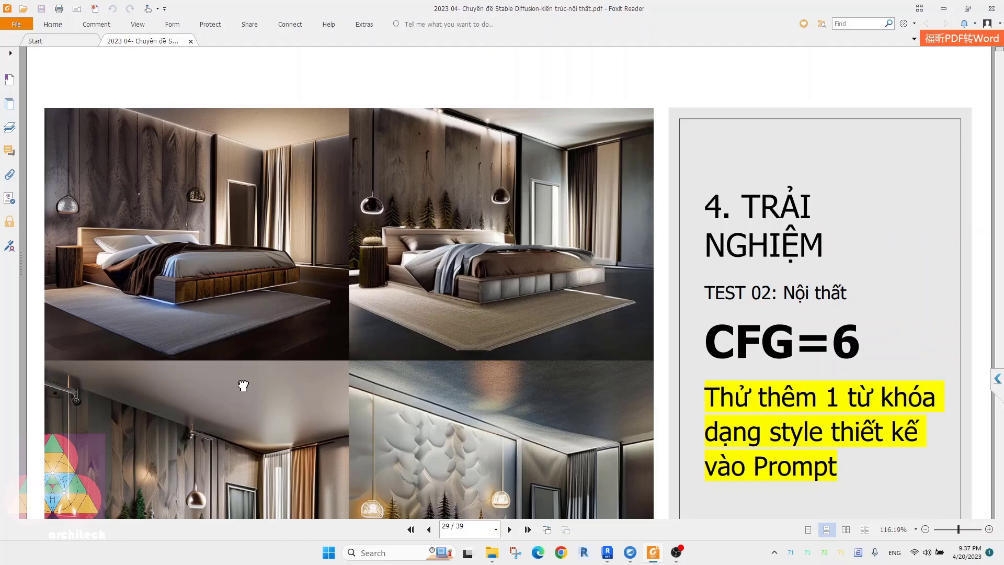
pyautogui.moveTo(242, 388); pyautogui.dragTo(241, 256)
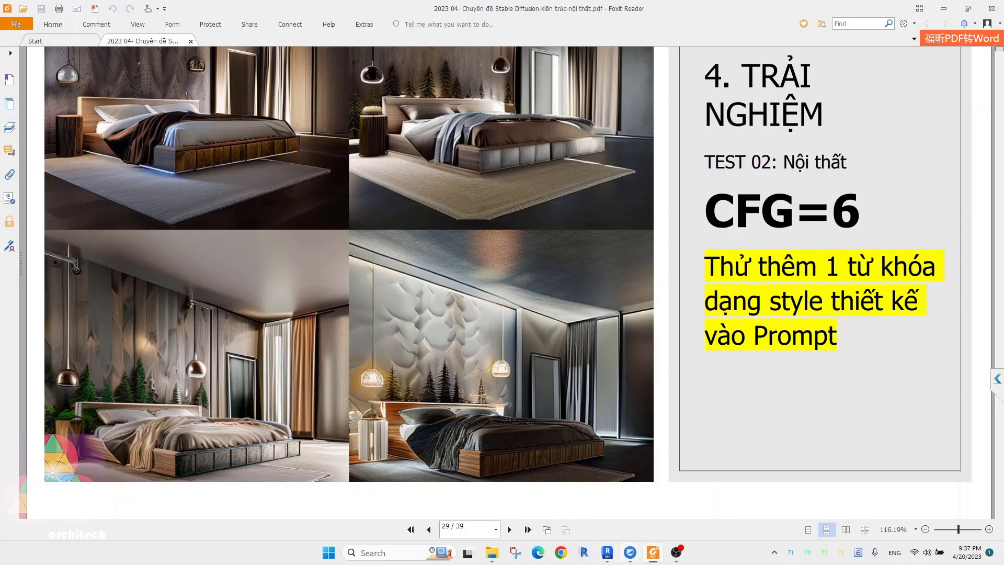
# - Switch to Autodesk Revit 2024 showing the house model's 3D View 1
pyautogui.moveTo(607, 552)
pyautogui.click(586, 502)
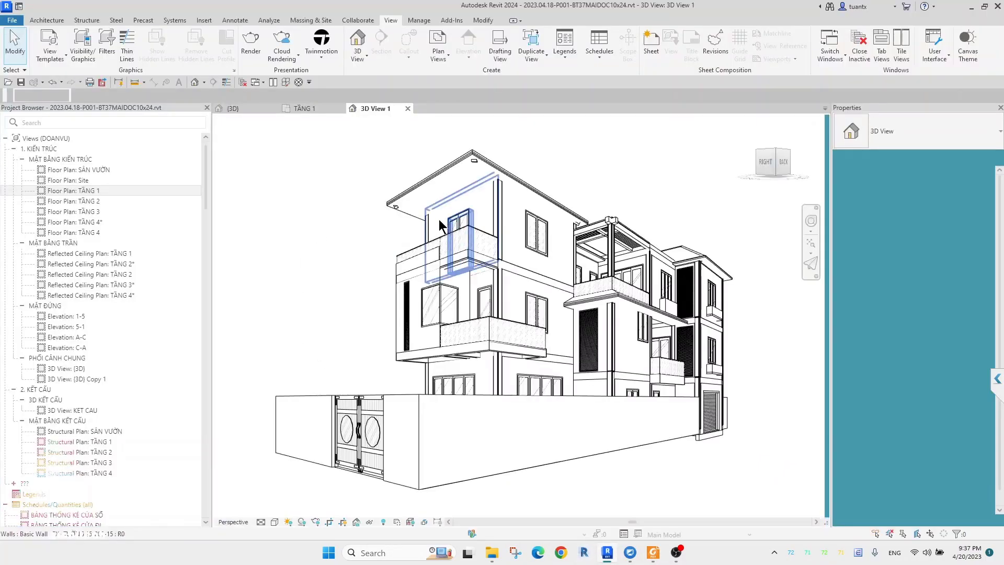